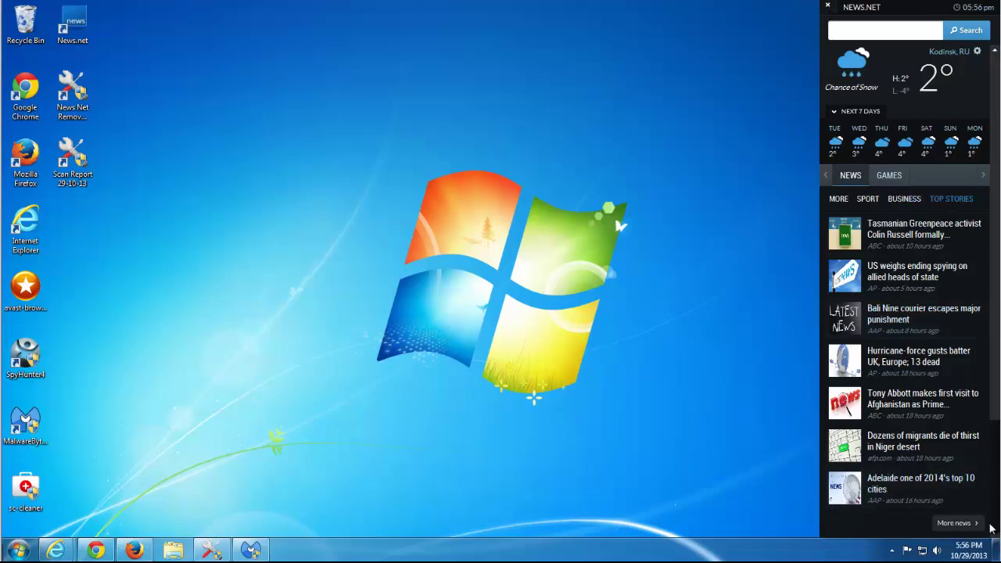
Step: View the News.net home page in Chrome and in Firefox, minimize both browsers and refresh the desktop
left_click(95, 550)
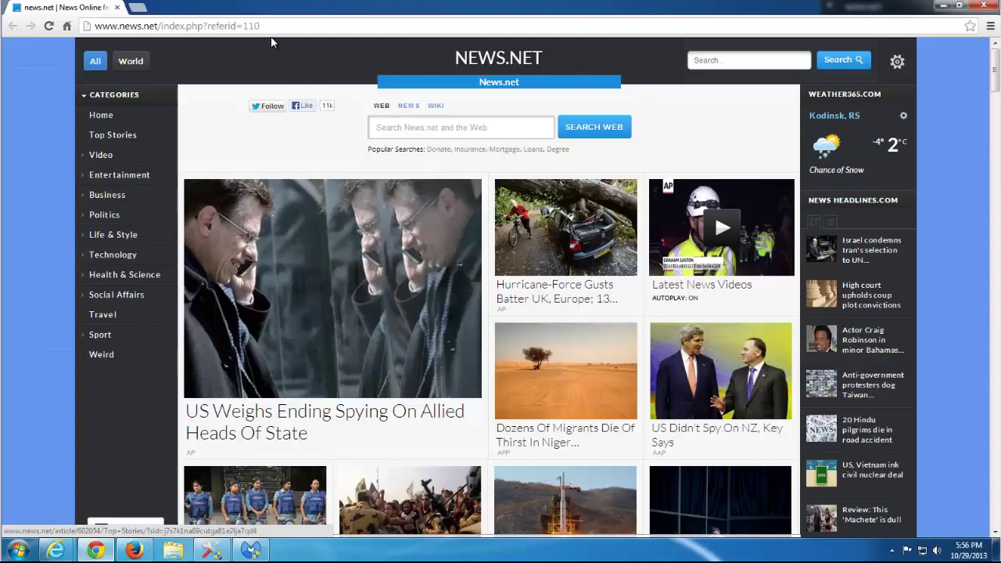
left_click(944, 9)
left_click(134, 550)
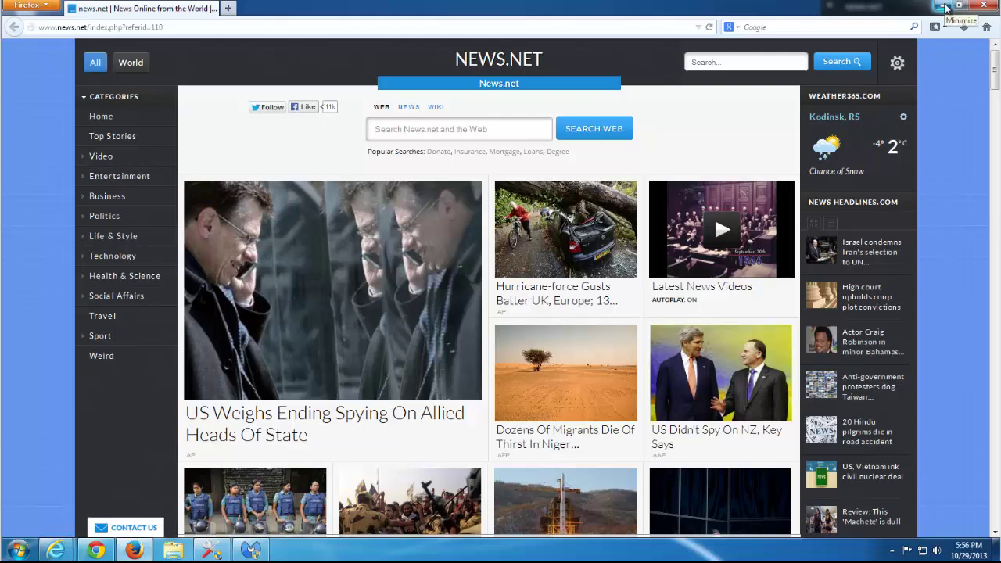
left_click(944, 10)
right_click(161, 117)
left_click(179, 149)
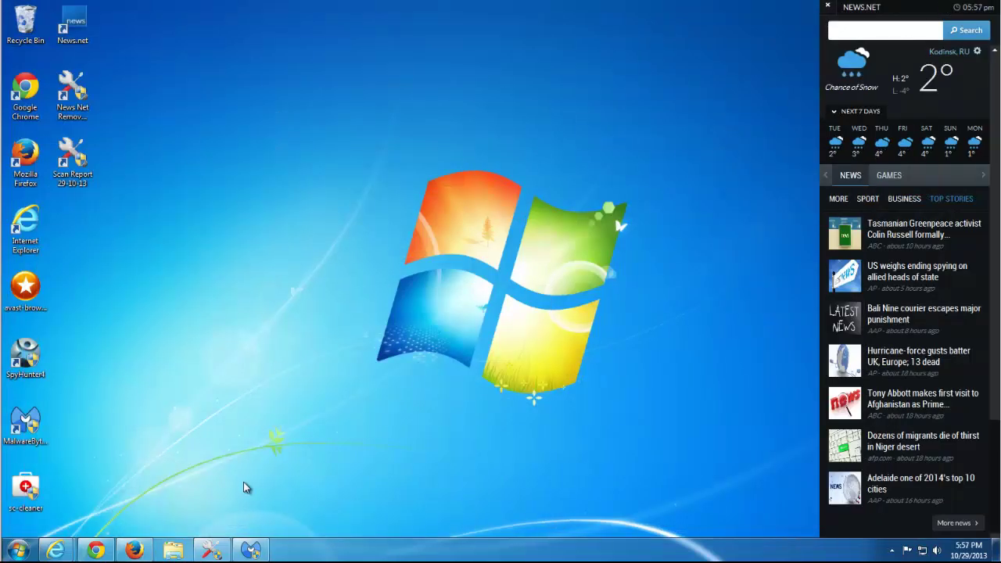
Step: Review the detected items in the Malwarebytes scan results, widening the Item column to read the full paths
left_click(251, 550)
left_click_drag(320, 125, 319, 93)
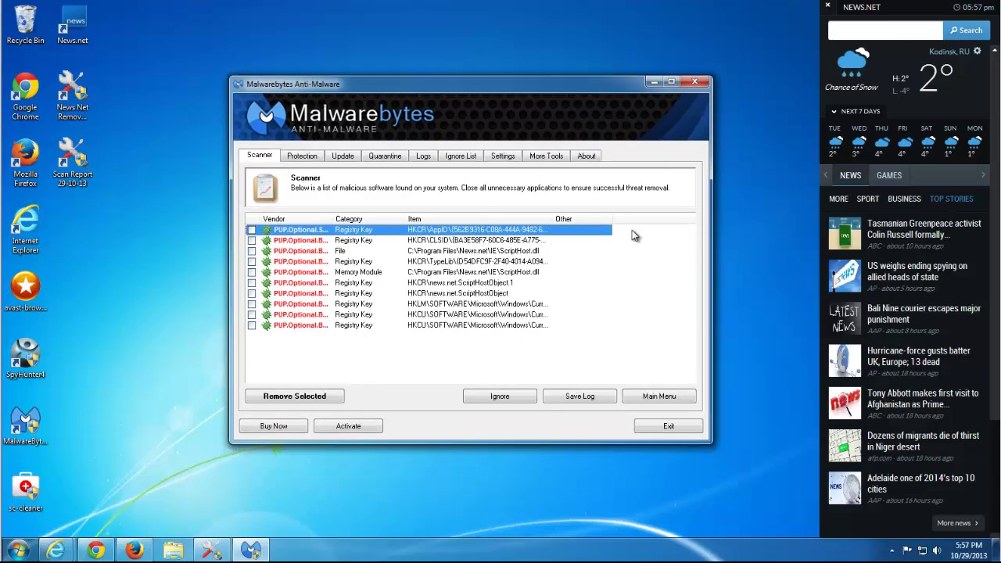
left_click_drag(613, 219, 629, 220)
left_click(460, 273)
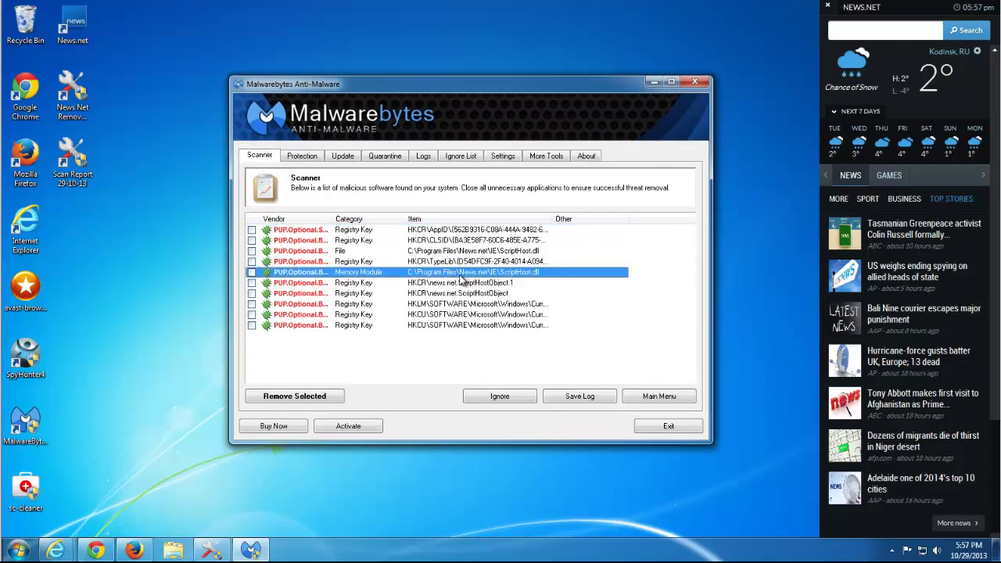
left_click(503, 251)
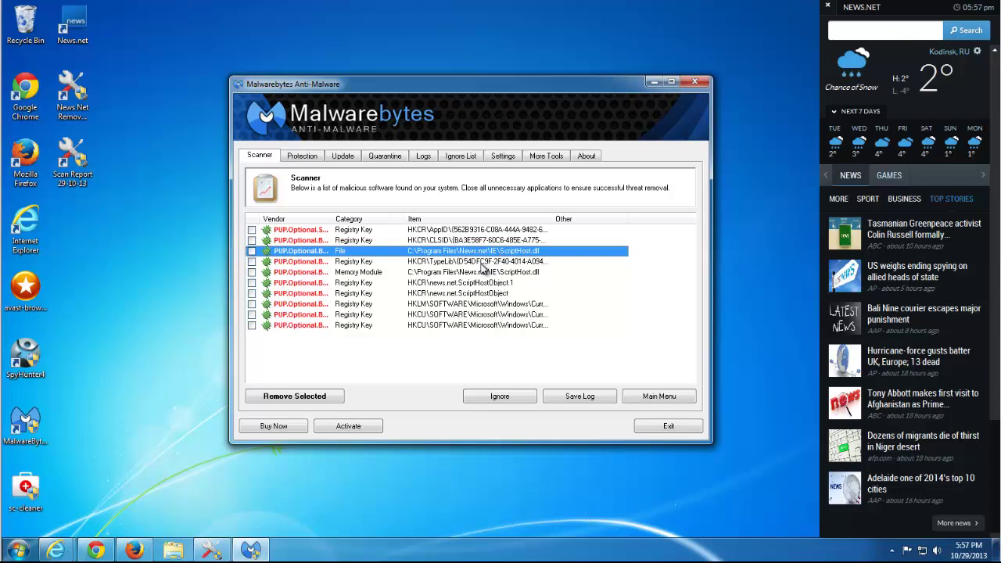
left_click(482, 263)
left_click_drag(552, 219, 650, 223)
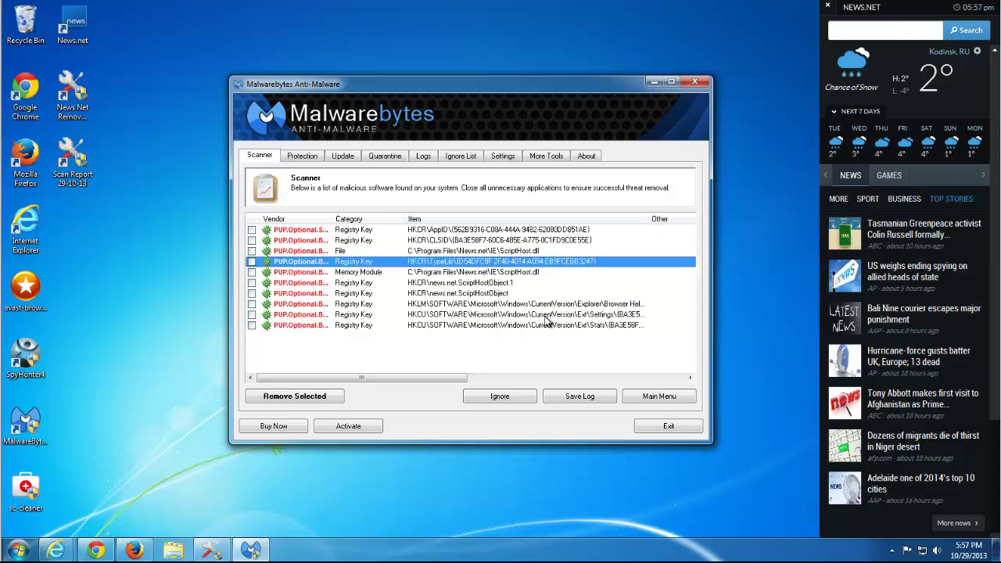
Step: Switch to the News Net Removal Tool and look through its whole list of malicious items
left_click(227, 555)
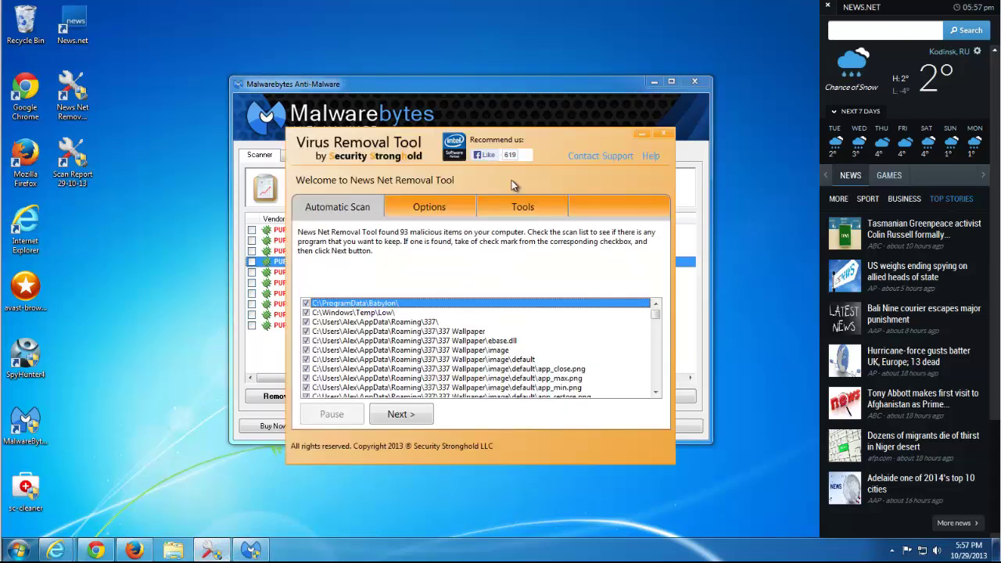
left_click_drag(381, 149, 373, 117)
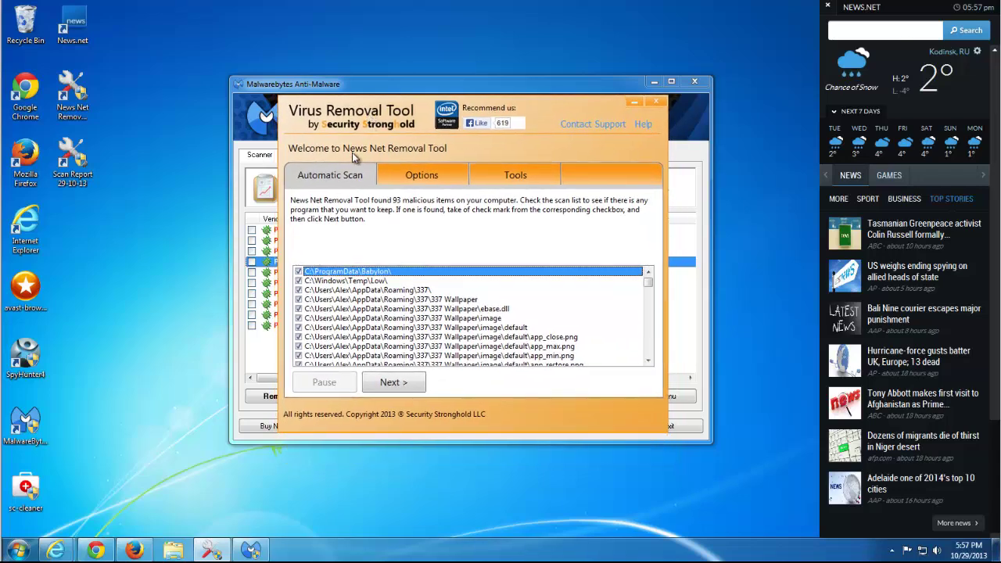
left_click(375, 281)
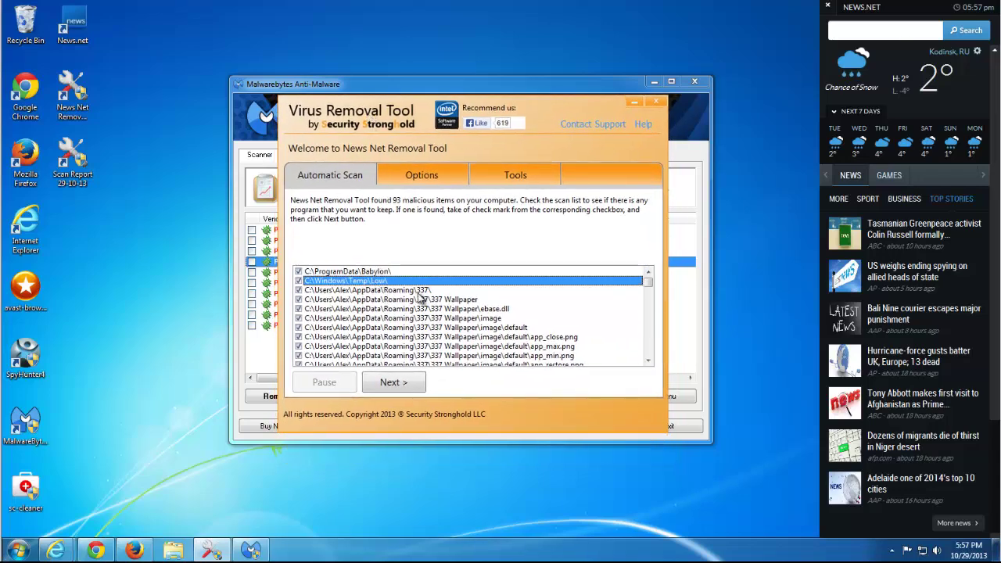
scroll(426, 301, "down", 1)
left_click_drag(654, 288, 651, 359)
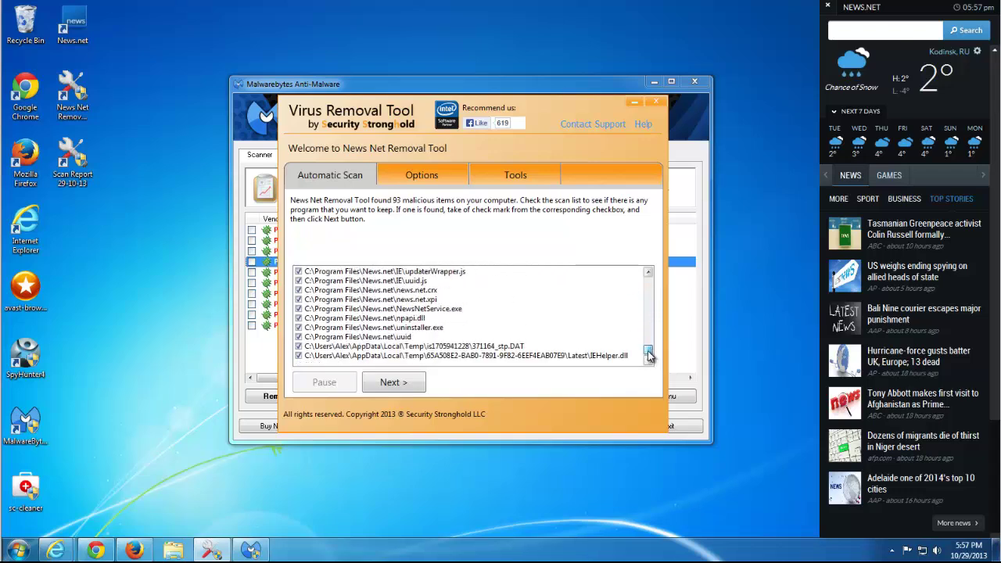
left_click_drag(648, 354, 648, 275)
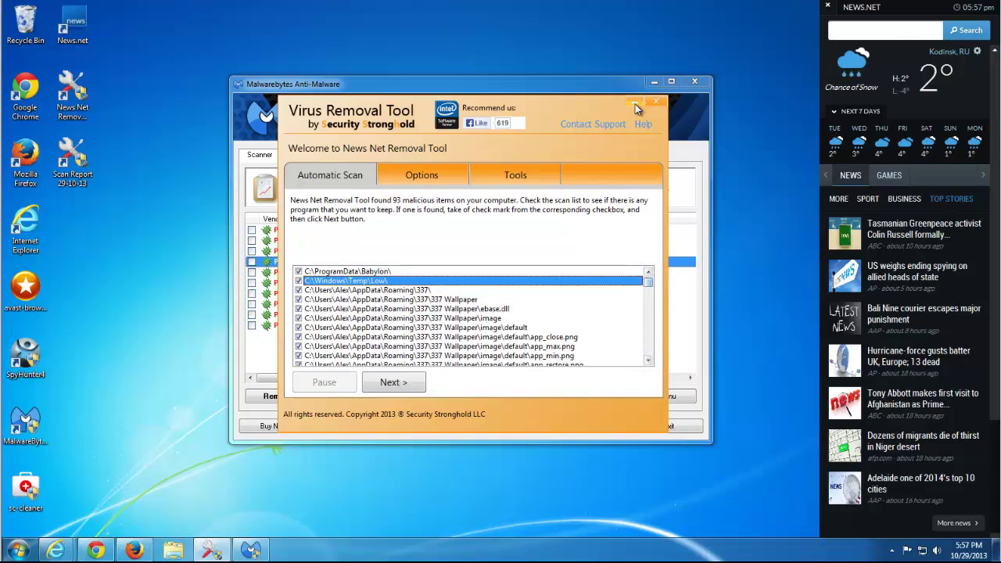
Step: Minimize the News Net Removal Tool and Malwarebytes windows and refresh the desktop
left_click(635, 102)
left_click(653, 82)
right_click(321, 138)
left_click(354, 170)
right_click(166, 86)
left_click(194, 119)
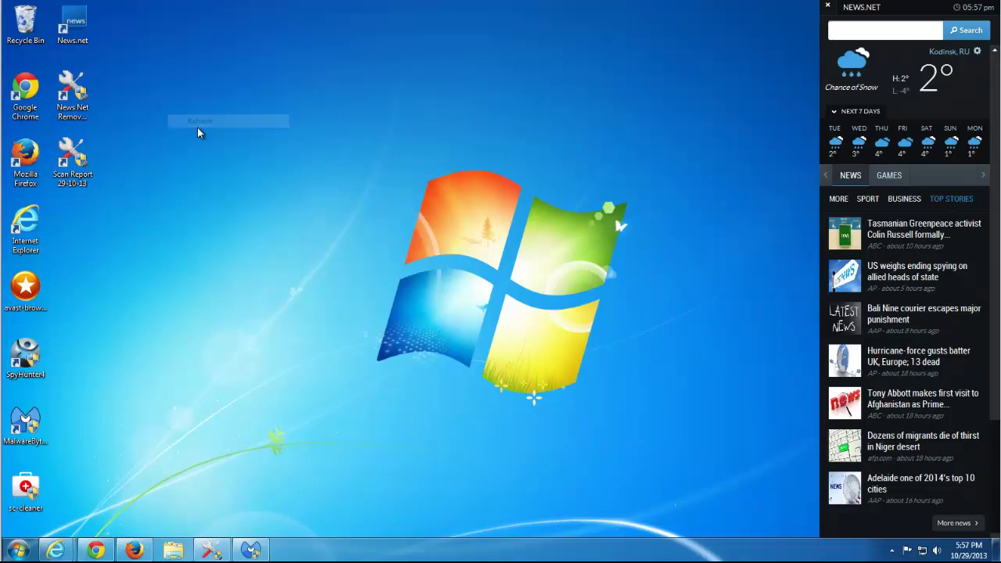
Step: Restore and close both the News Net Removal Tool and Malwarebytes Anti-Malware
left_click(227, 548)
left_click(652, 104)
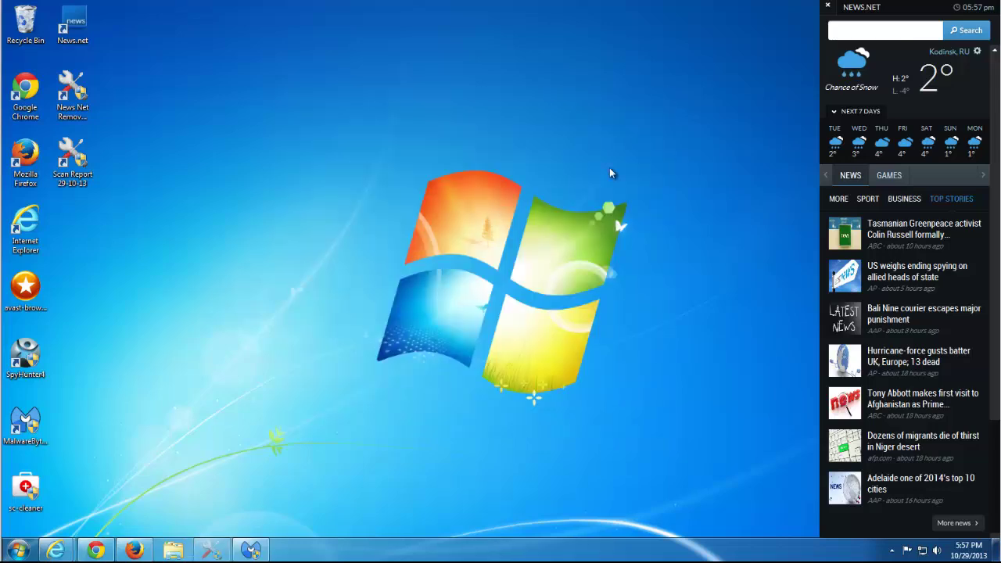
left_click(619, 321)
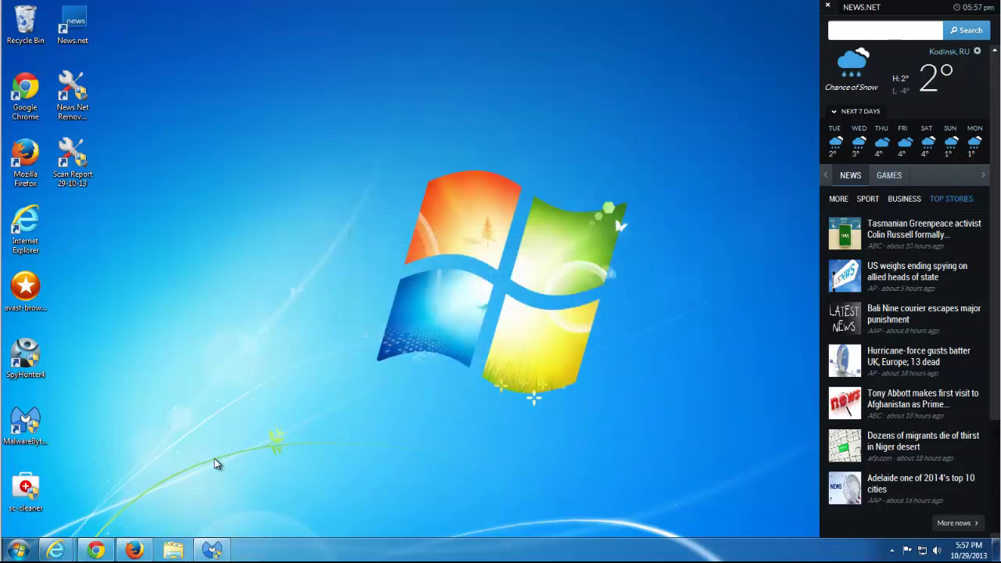
left_click(212, 550)
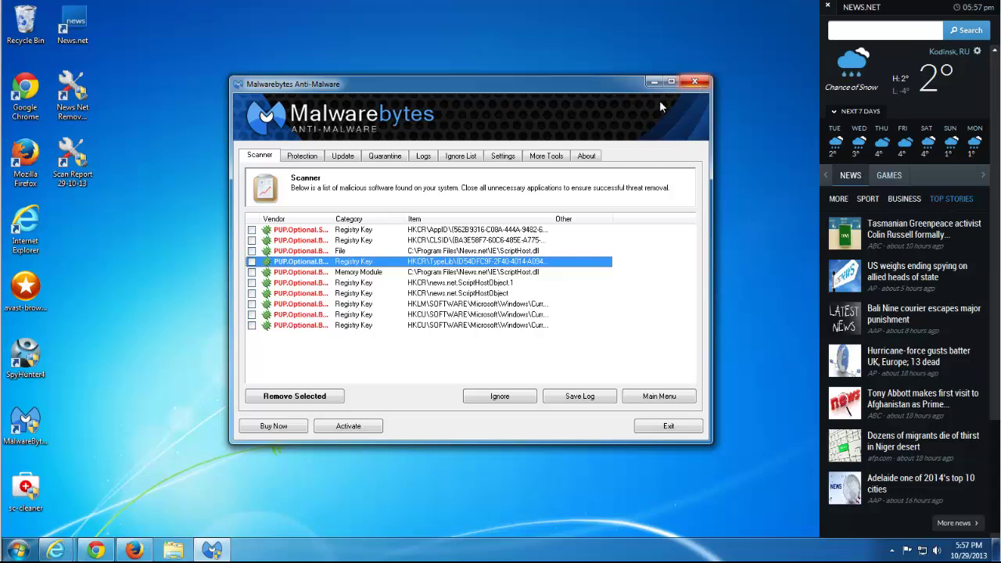
left_click(695, 82)
Step: Open the list of installed programs for uninstalling in Control Panel
left_click(19, 550)
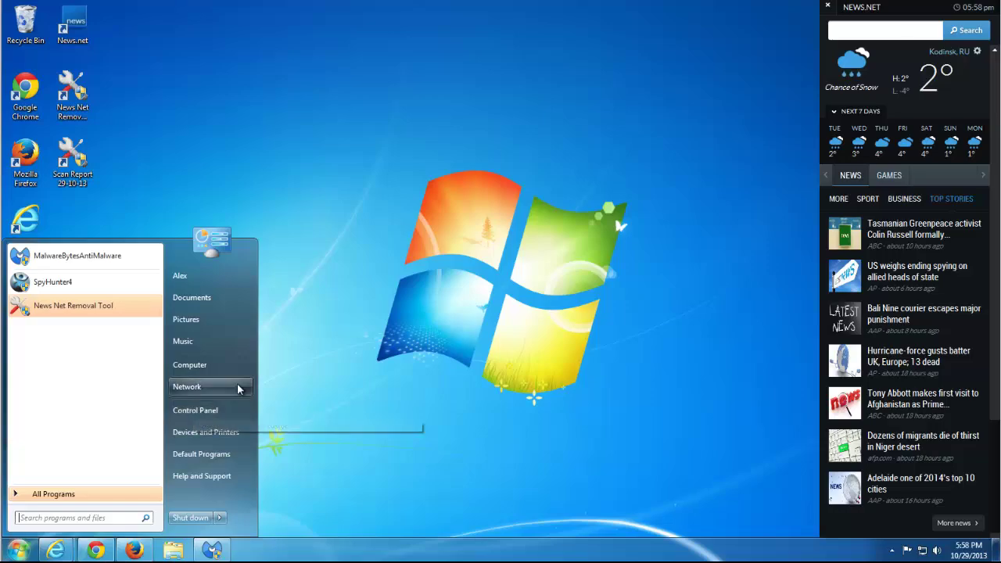
left_click(212, 412)
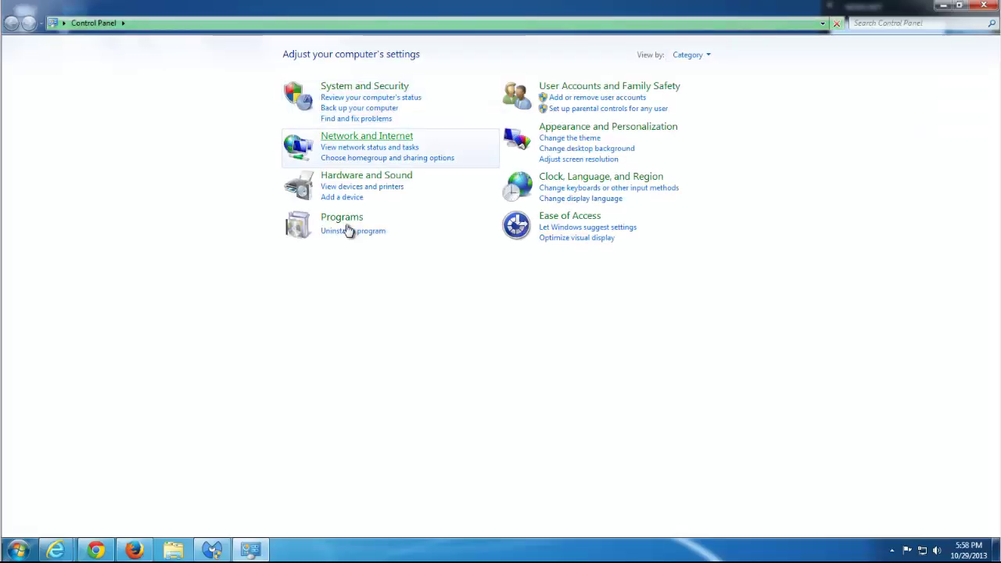
left_click(345, 233)
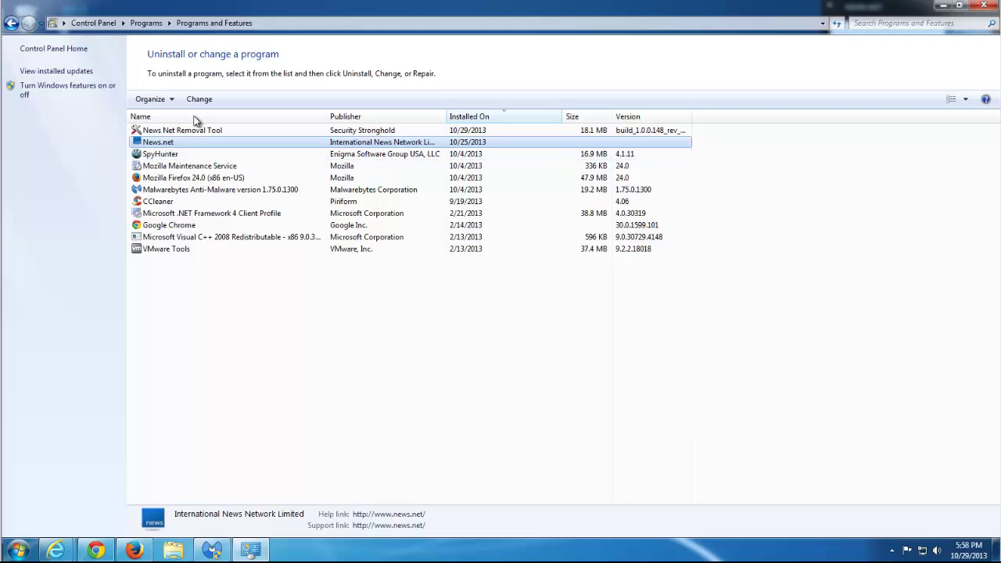
Step: Select News.net in the installed programs list and launch its uninstaller
left_click(194, 225)
left_click(171, 143)
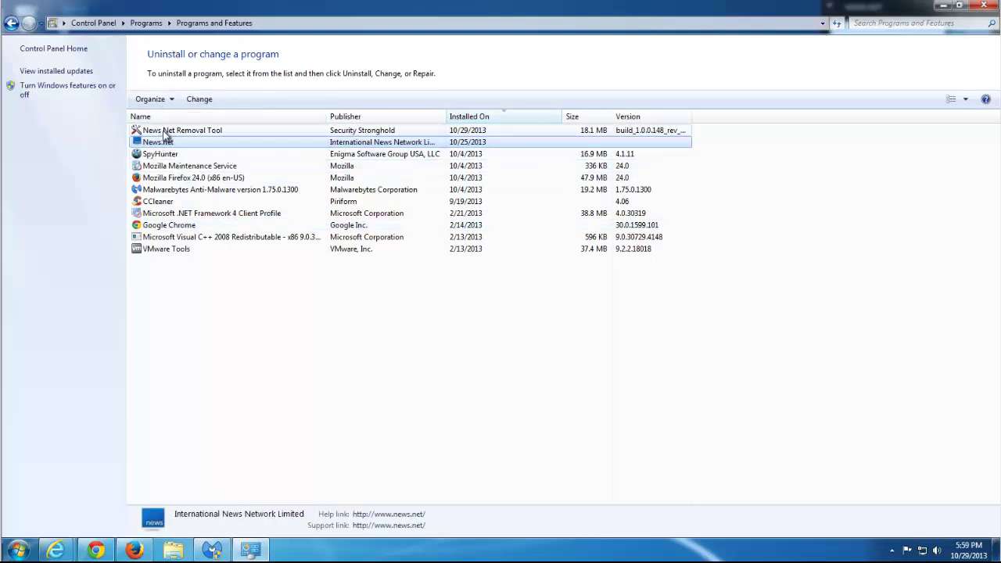
left_click(219, 302)
left_click(168, 144)
right_click(167, 145)
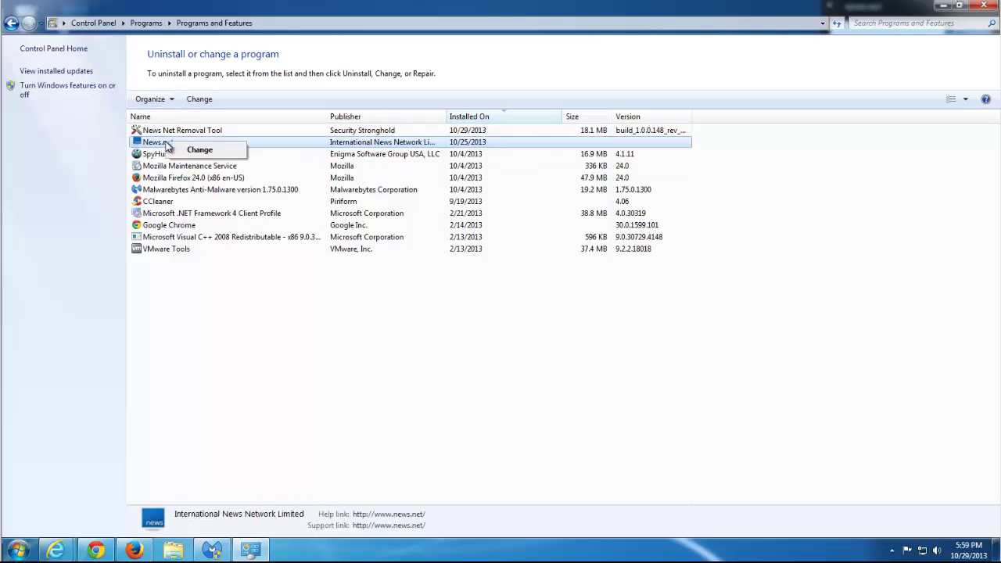
left_click(157, 147)
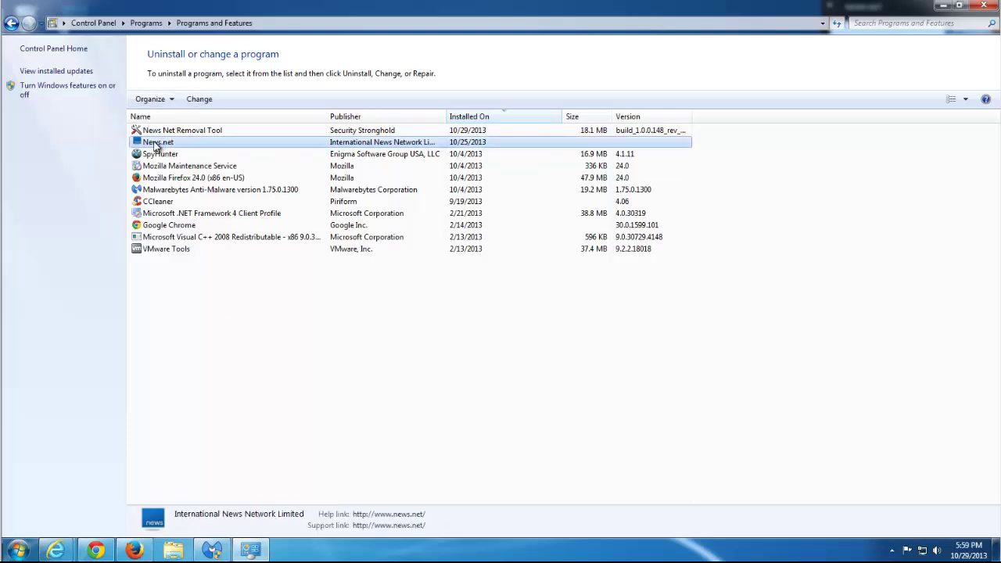
left_click(270, 301)
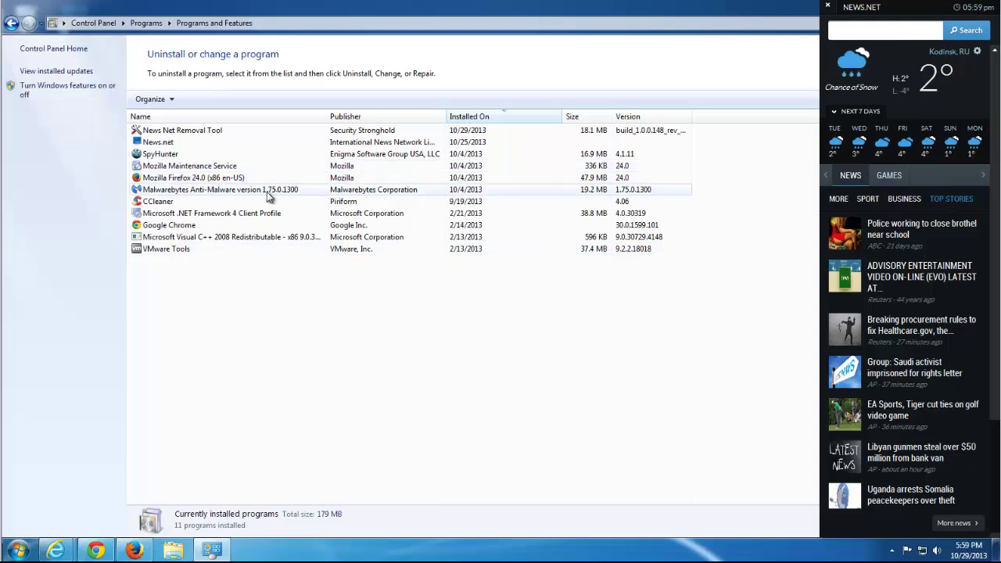
left_click(157, 145)
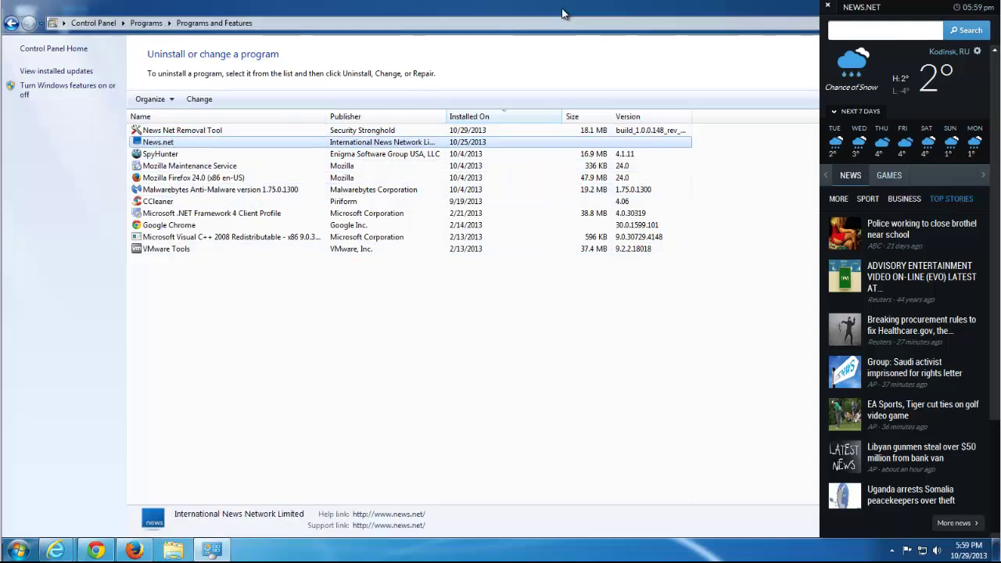
left_click(212, 103)
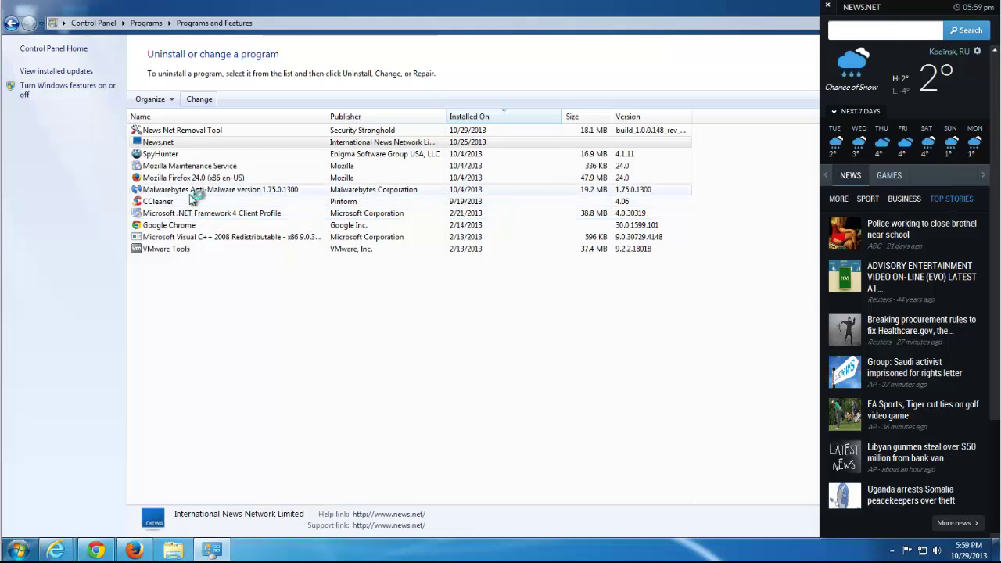
left_click(179, 100)
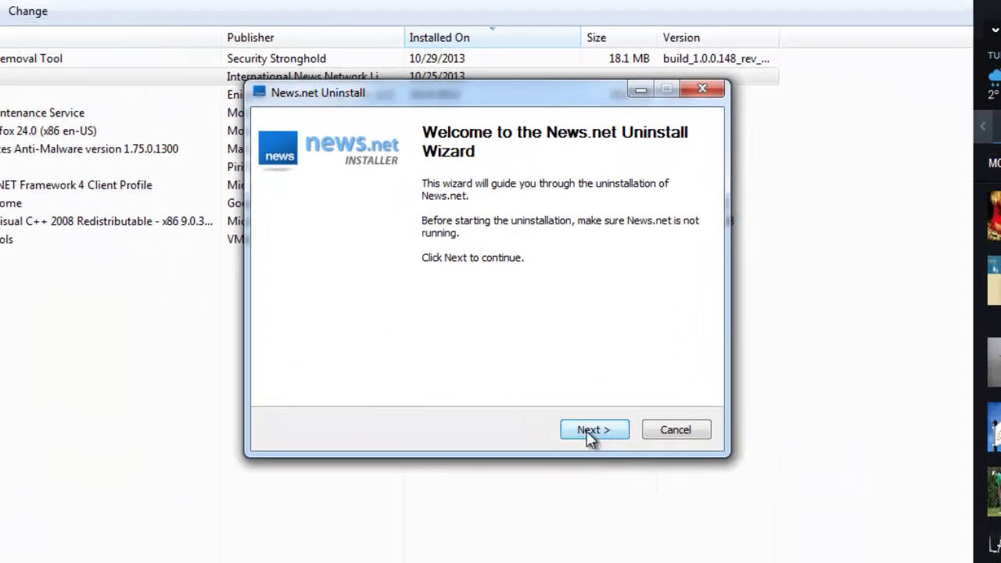
Step: Add the Headlines Application to the News.net components to remove and start the uninstallation
left_click(591, 435)
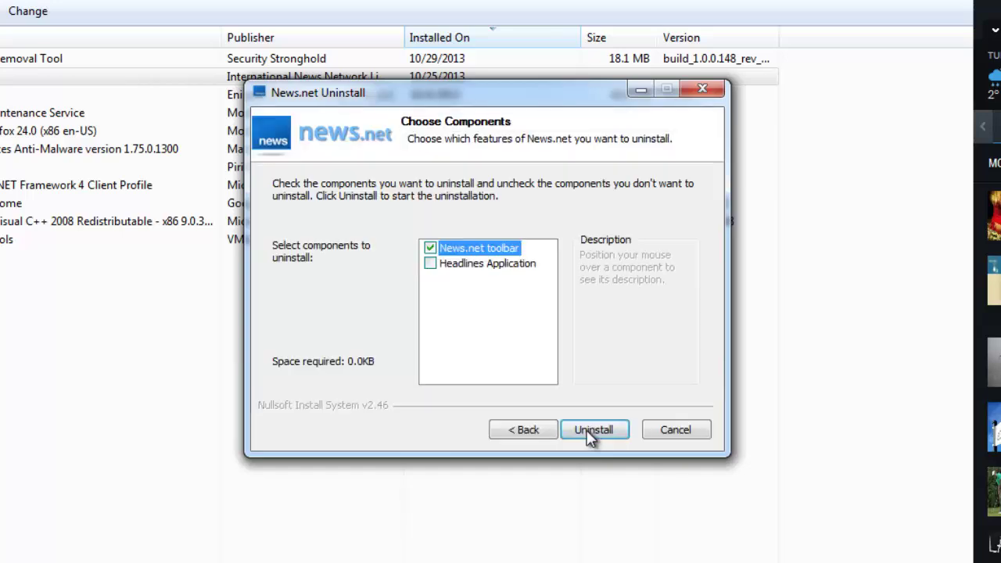
left_click(430, 264)
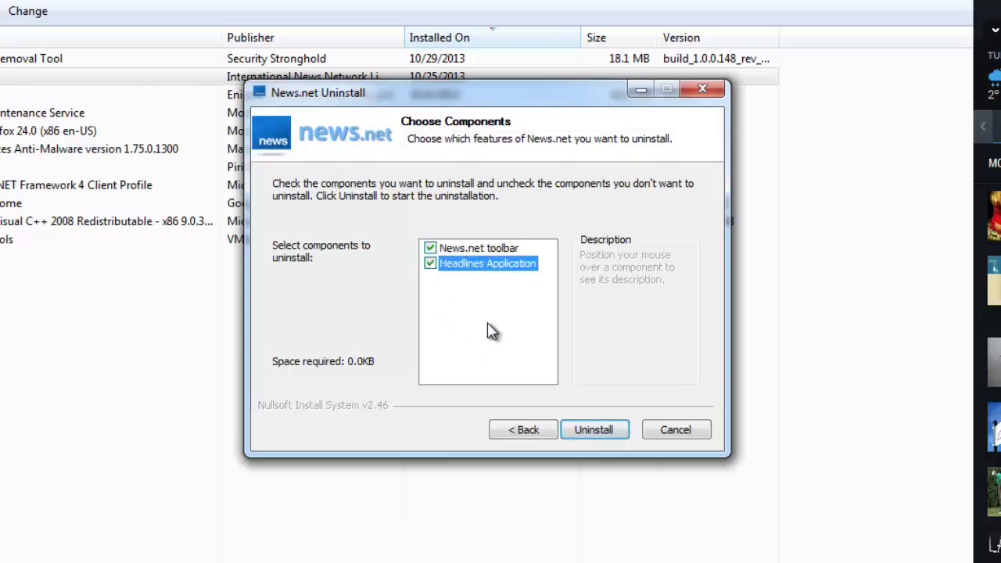
left_click(592, 434)
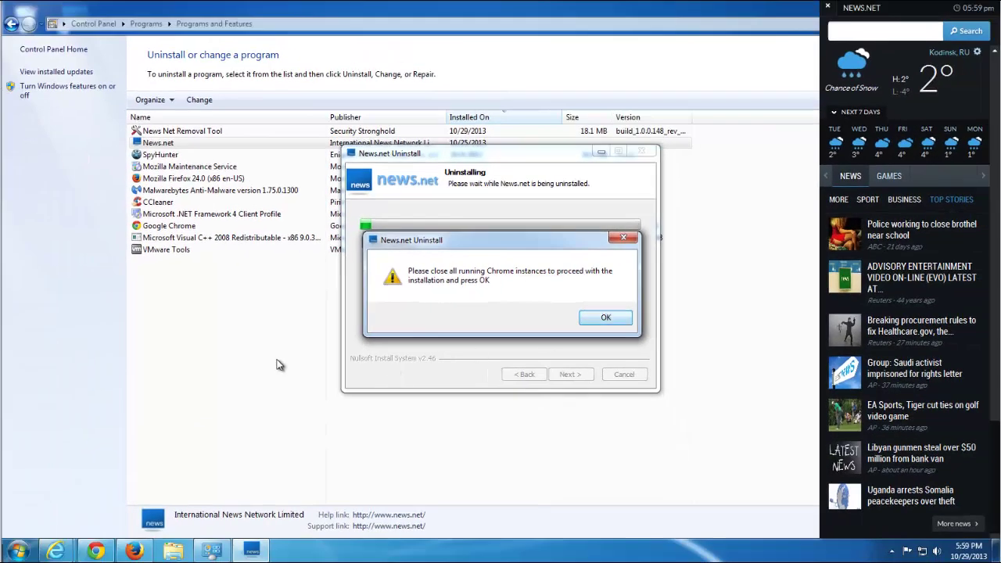
Step: Close the open Firefox, Chrome and Internet Explorer windows, including all tabs, and continue the News.net uninstallation
right_click(137, 552)
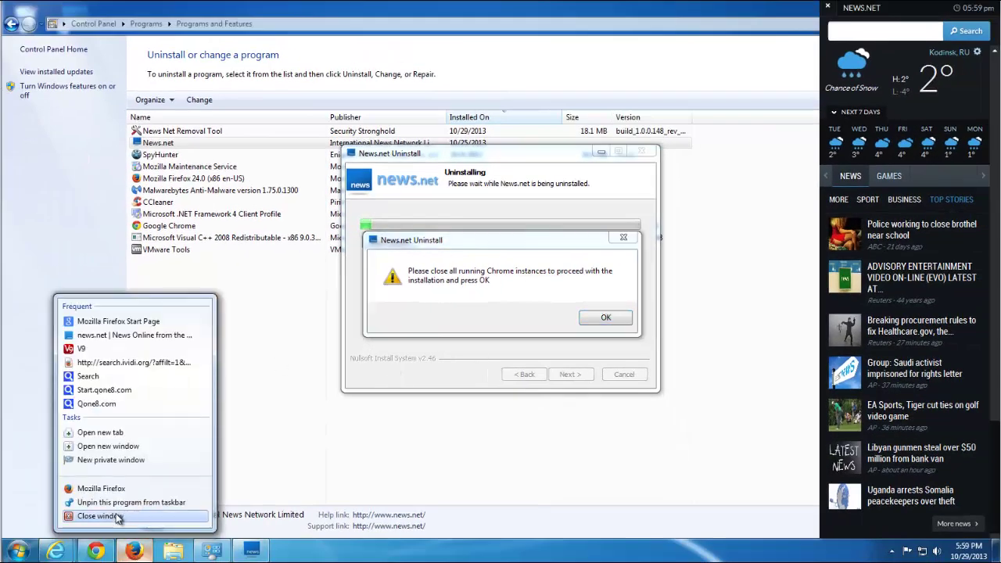
left_click(67, 513)
right_click(104, 552)
left_click(78, 516)
mouse_move(65, 553)
left_click(218, 489)
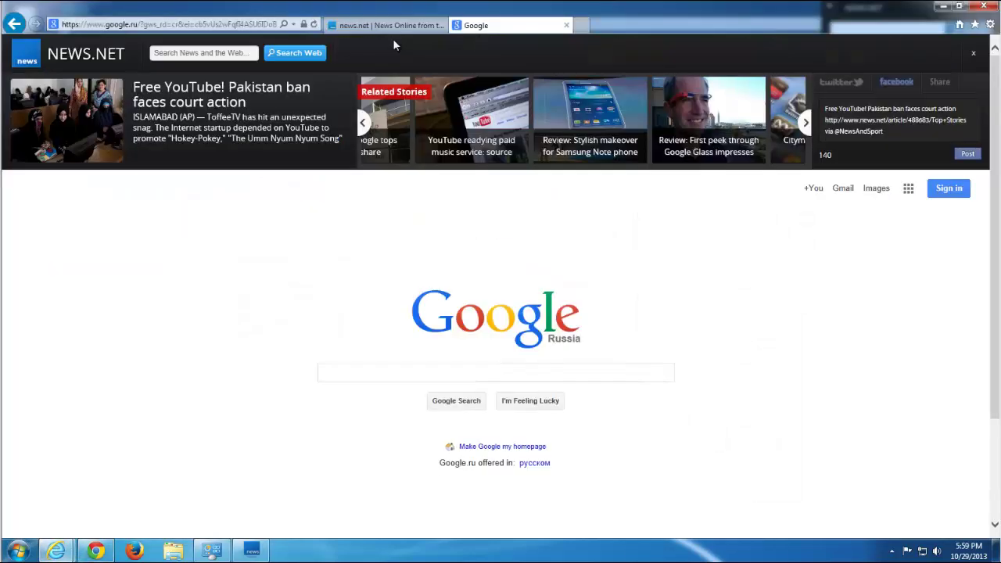
left_click(567, 26)
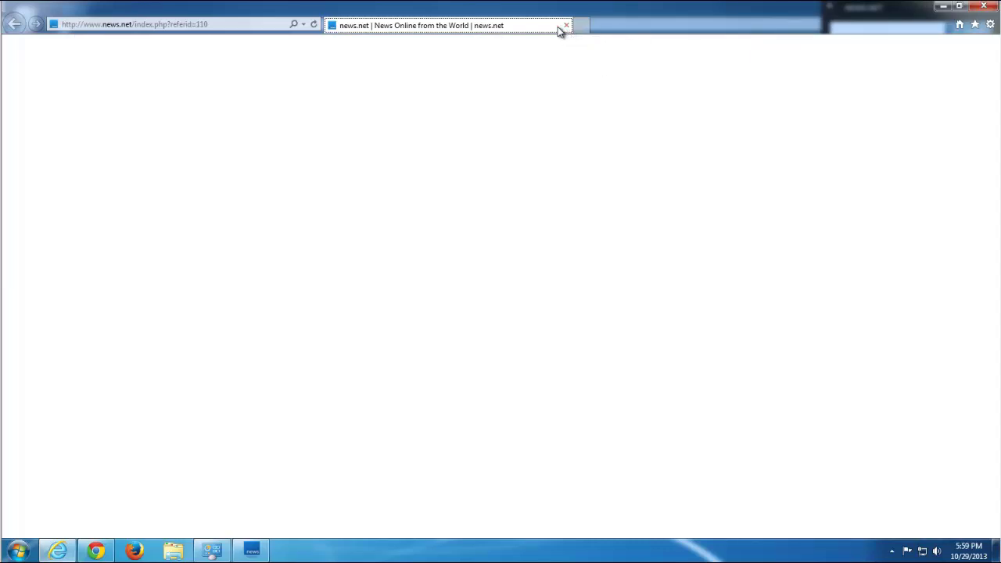
left_click(568, 26)
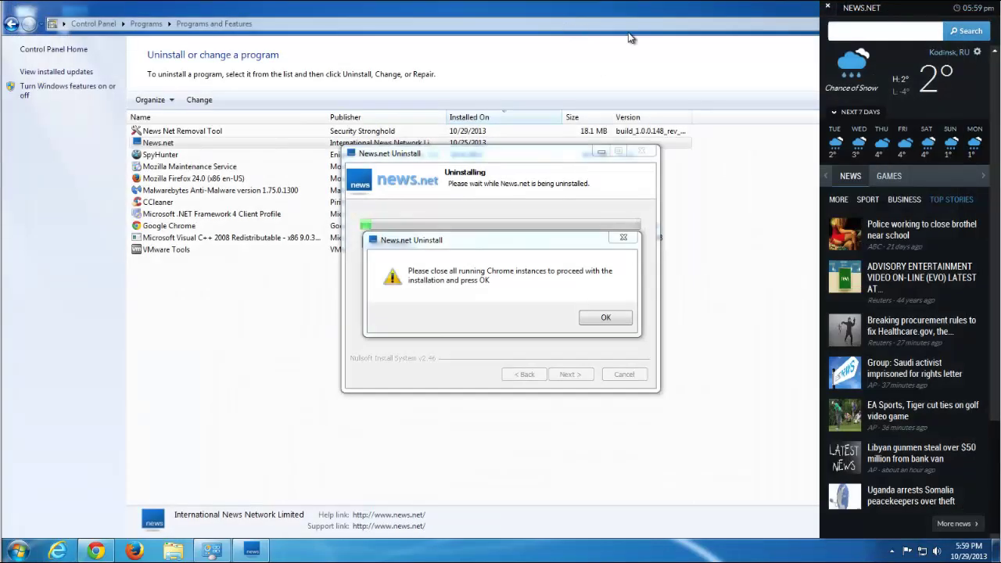
left_click(601, 320)
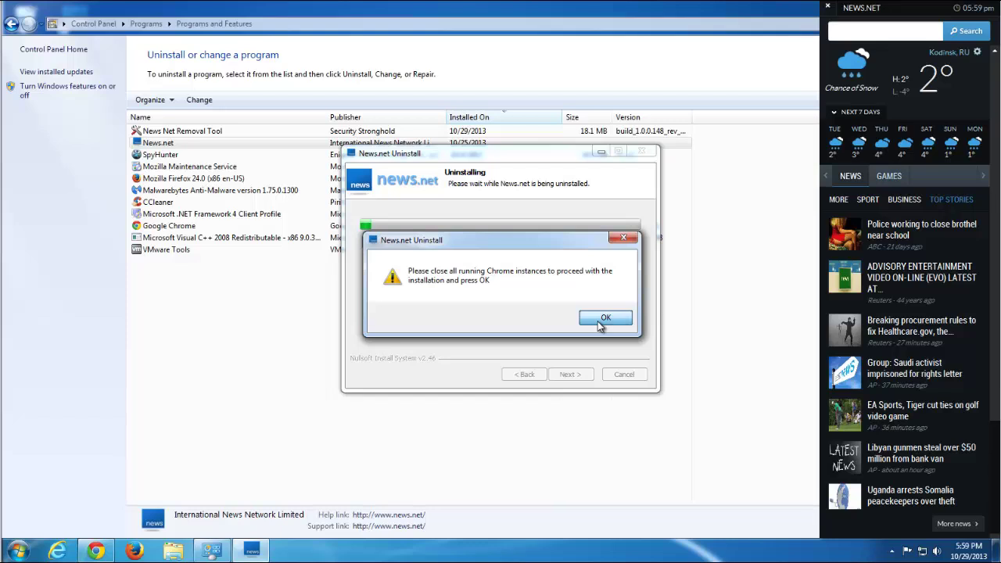
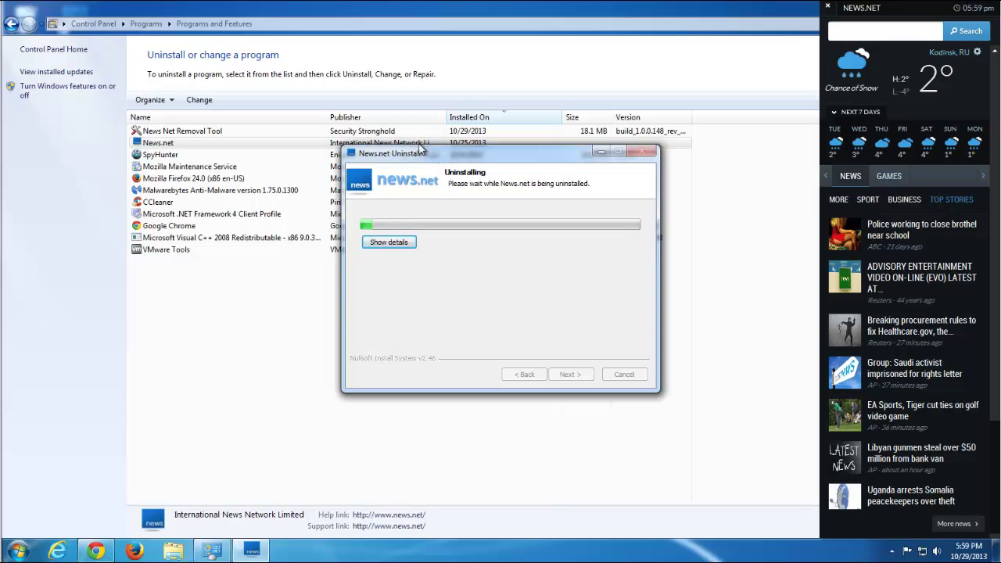
Step: Run Avast Browser Cleanup with administrator rights during the News.net uninstallation and allow it to make changes
left_click_drag(420, 148, 420, 144)
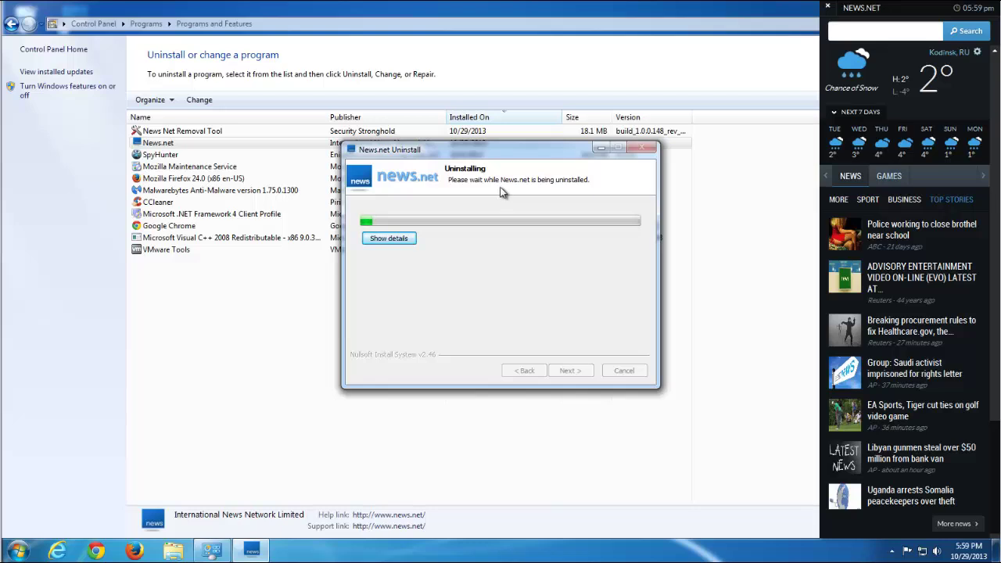
left_click_drag(463, 154, 426, 157)
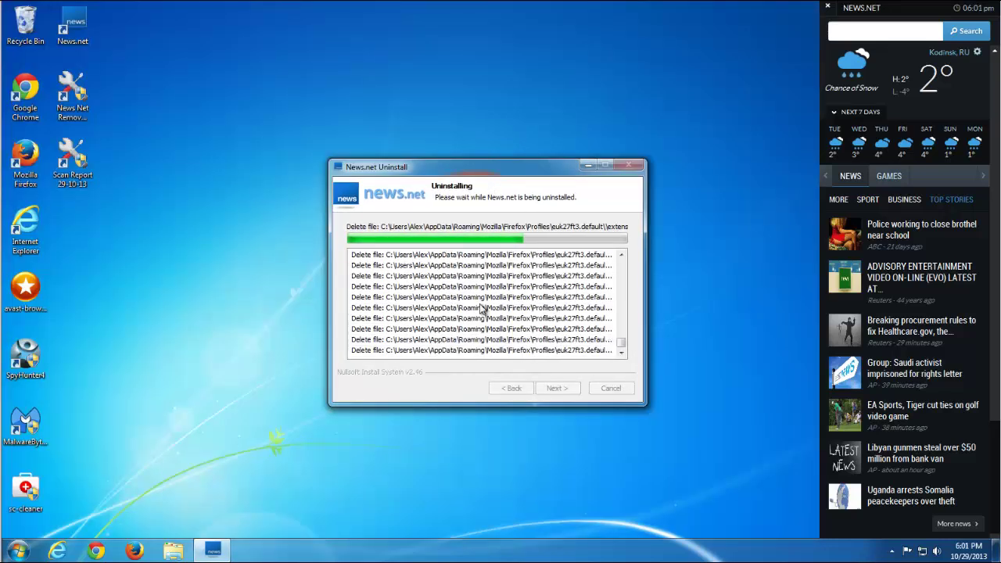
right_click(31, 291)
left_click(78, 308)
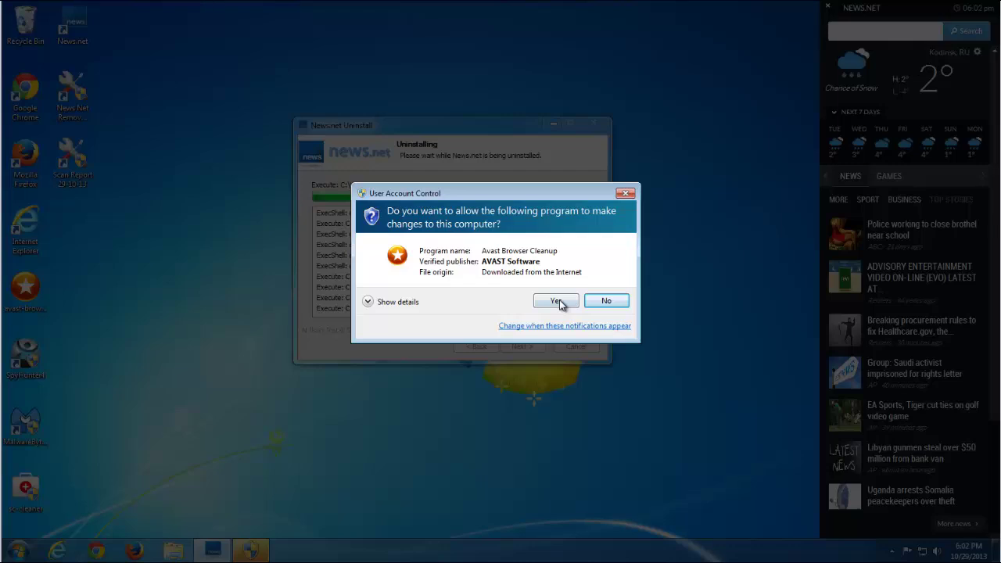
left_click(552, 303)
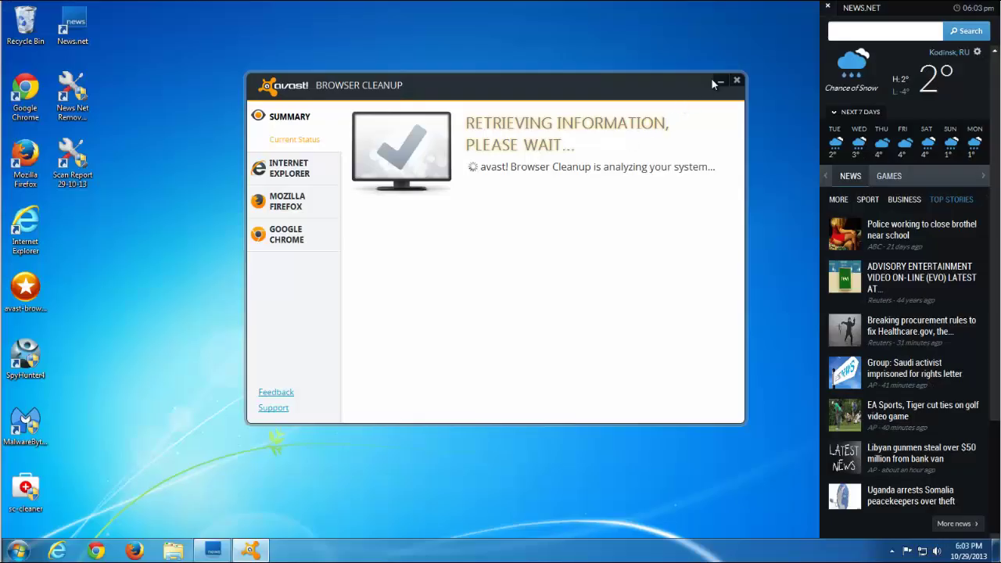
Step: Minimize Avast Browser Cleanup and finish the News.net uninstall wizard
left_click(721, 80)
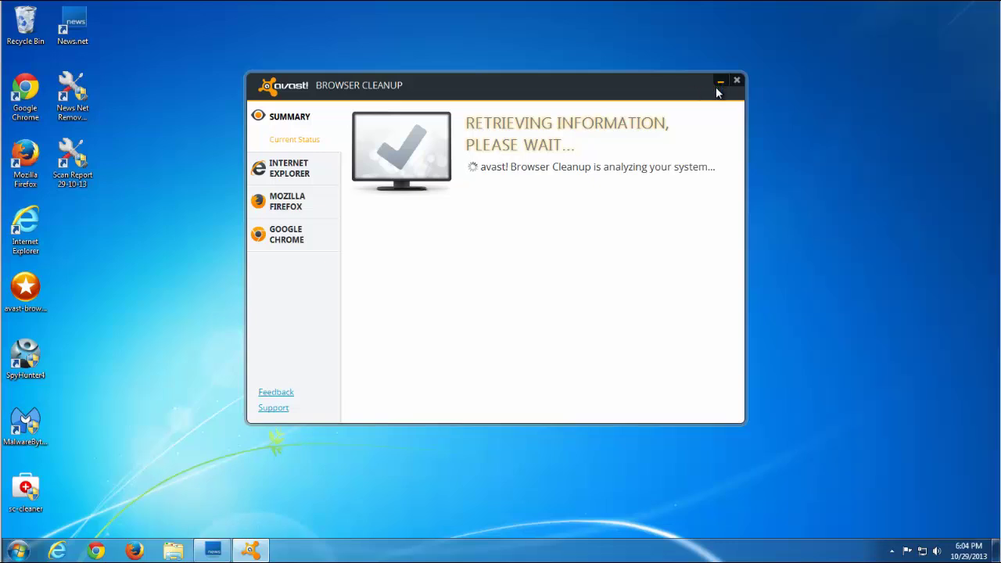
left_click(720, 81)
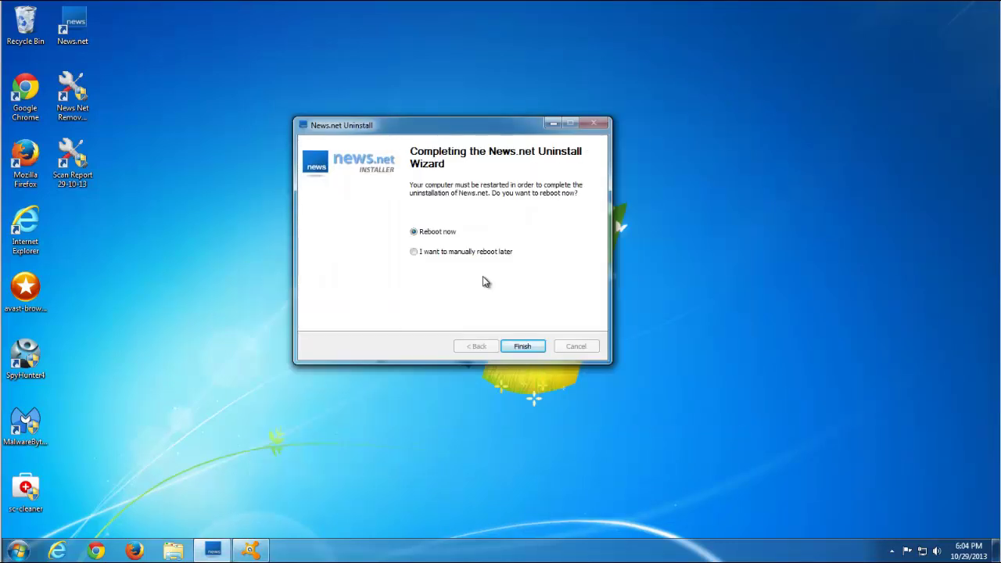
left_click(523, 347)
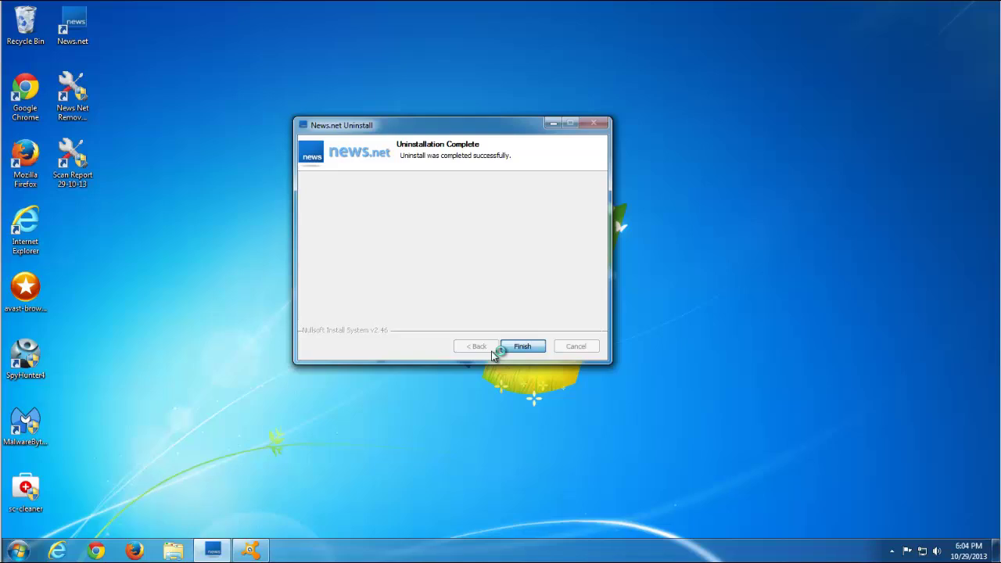
Step: Return to Avast Browser Cleanup and start removing all listed add-ons with a browser cleanup
left_click(253, 552)
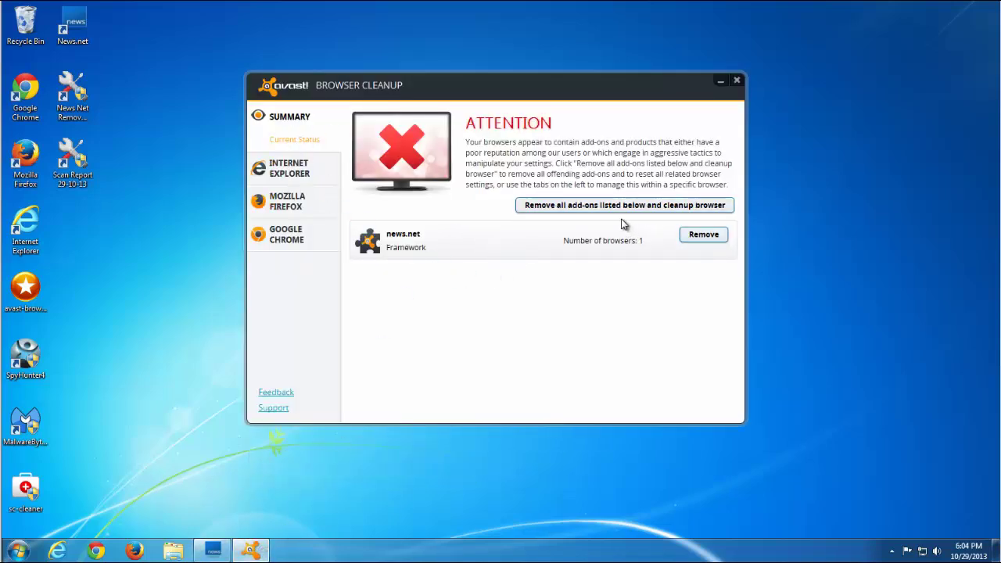
left_click(600, 206)
left_click(585, 206)
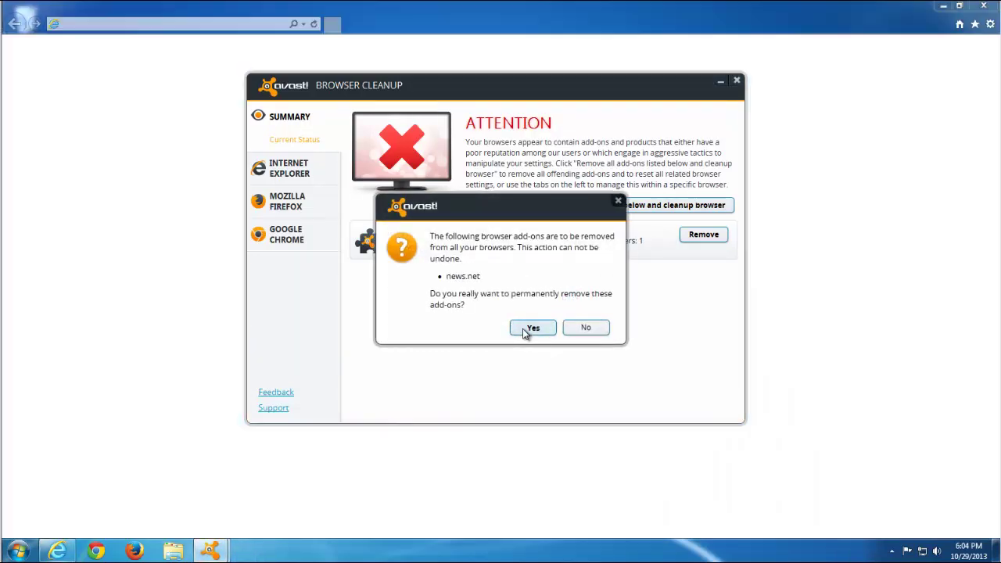
left_click(523, 329)
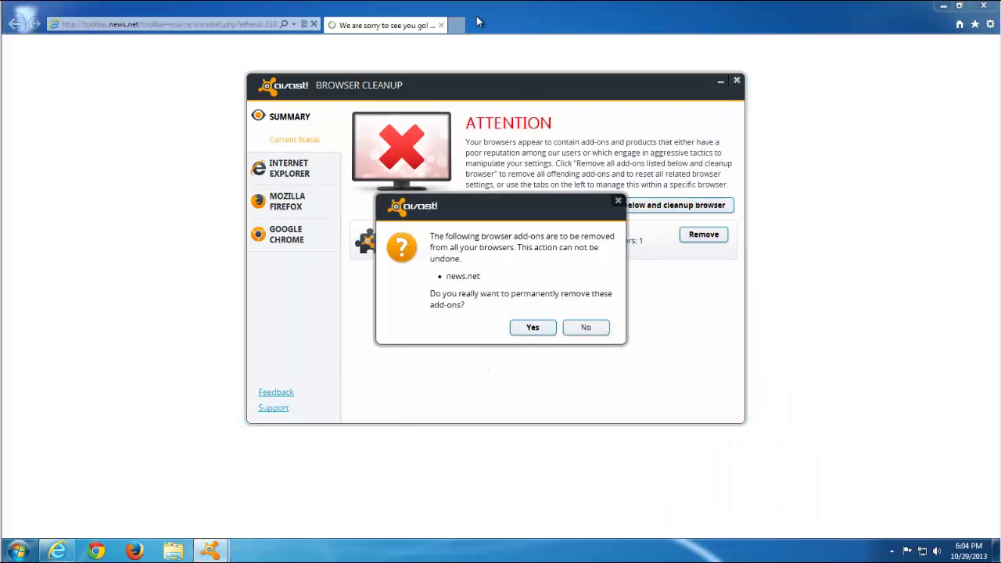
Step: Close the Internet Explorer window with the News.net uninstall survey and confirm permanently removing the news.net add-on from all browsers
left_click(346, 24)
scroll(391, 102, "down", 2)
scroll(438, 105, "up", 2)
scroll(785, 120, "down", 3)
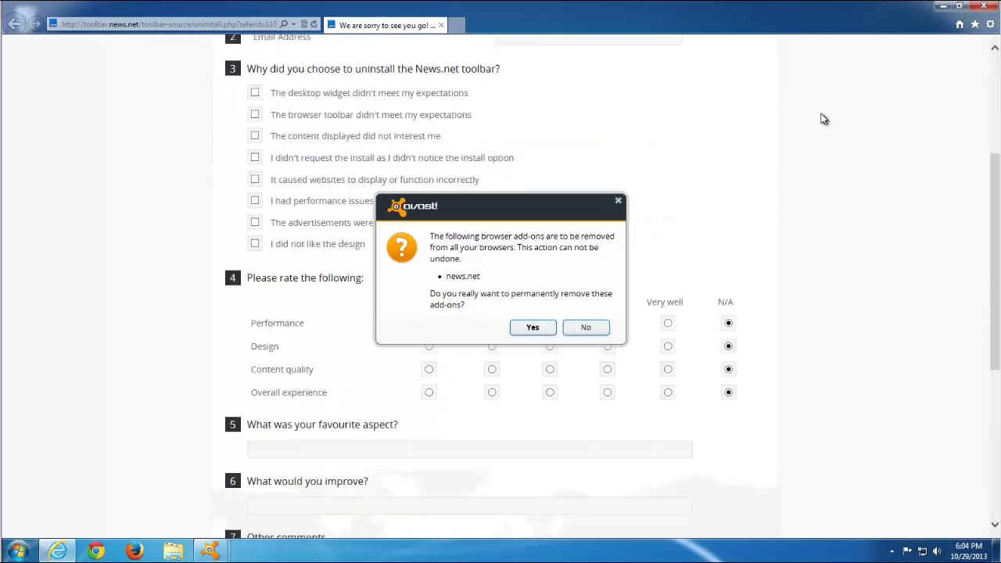
left_click(984, 6)
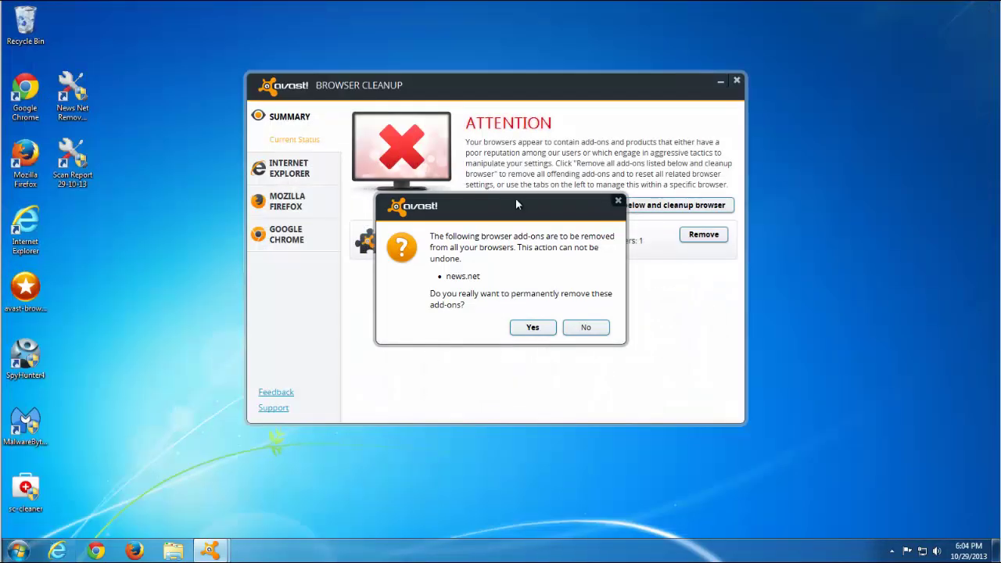
left_click(532, 328)
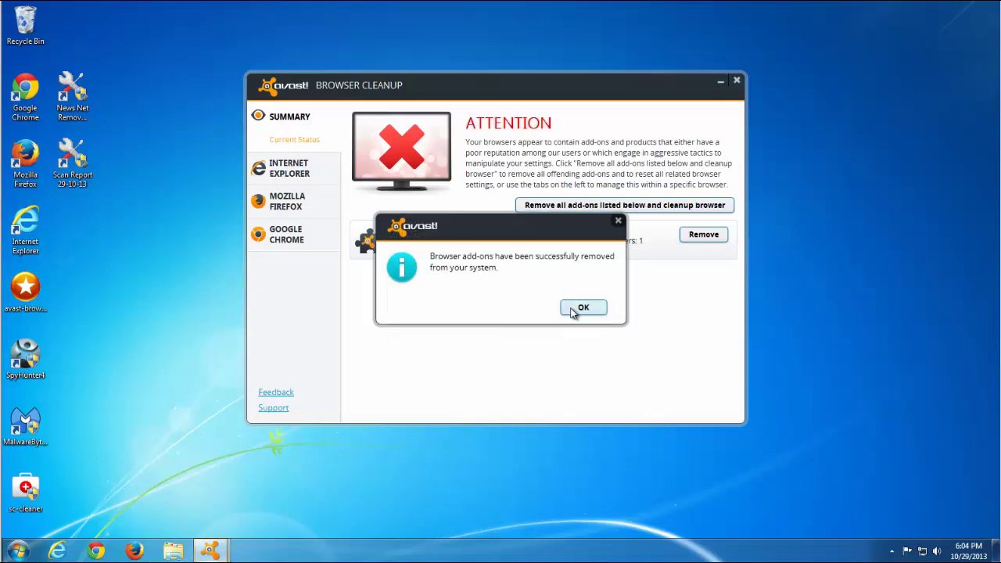
left_click(574, 310)
Step: Review the add-ons detected for Firefox, Internet Explorer and Chrome, and disable News.net in Google Chrome
left_click(286, 199)
left_click(296, 166)
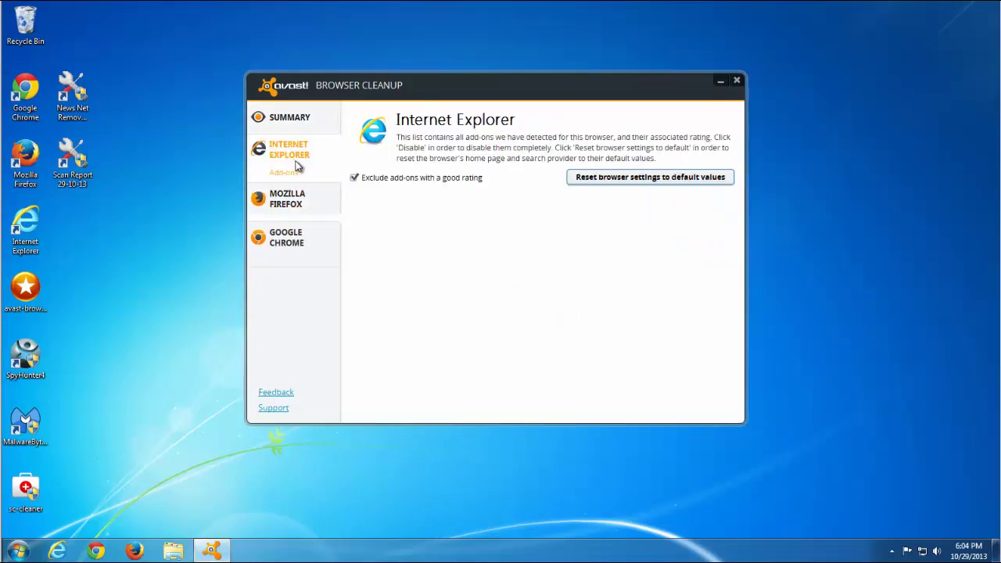
left_click(287, 238)
left_click(287, 150)
left_click(287, 229)
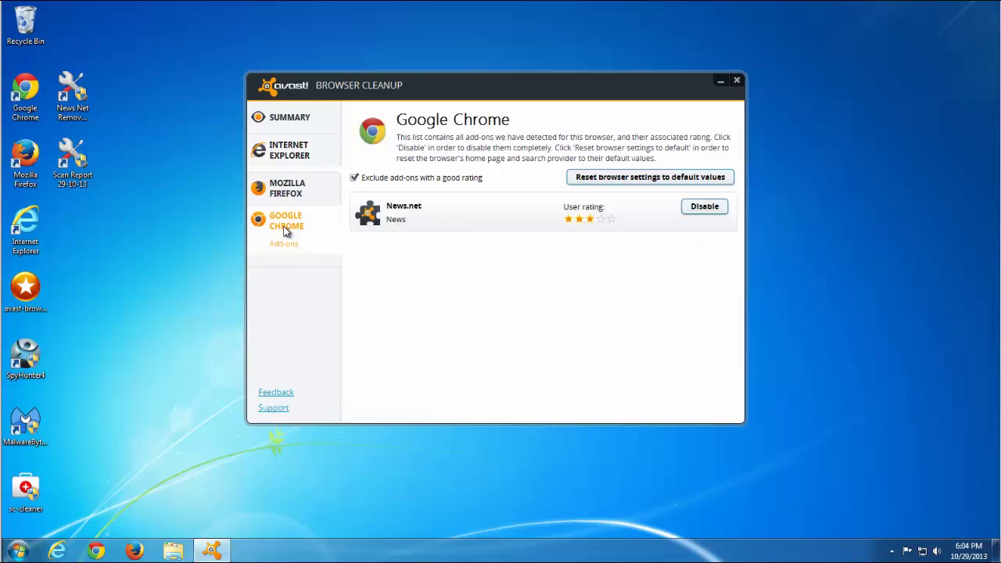
left_click(703, 208)
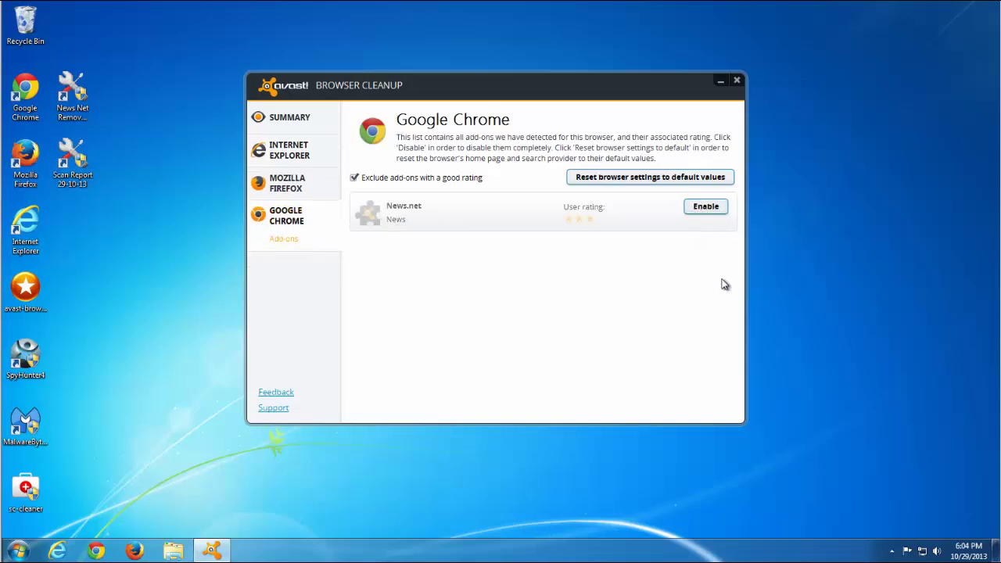
Step: Recheck the cleanup summary and reset Internet Explorer's home page and default search provider to their default values
left_click(305, 184)
left_click(292, 159)
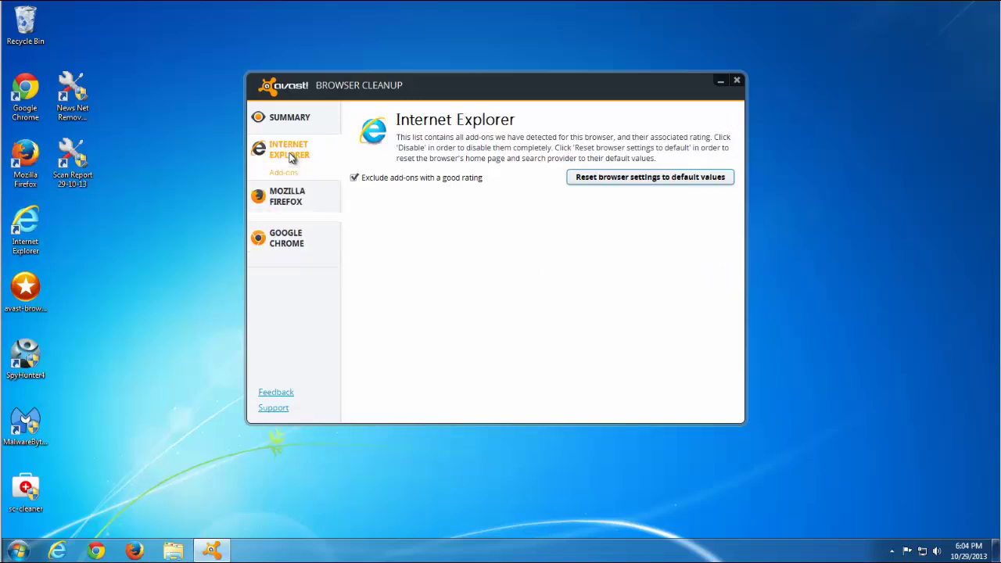
left_click(280, 122)
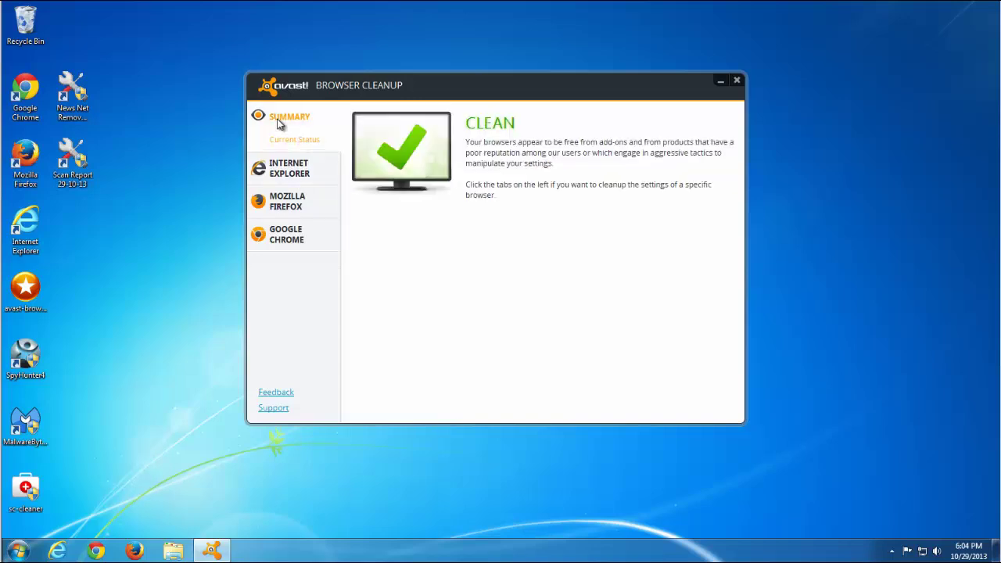
left_click(291, 174)
left_click(638, 180)
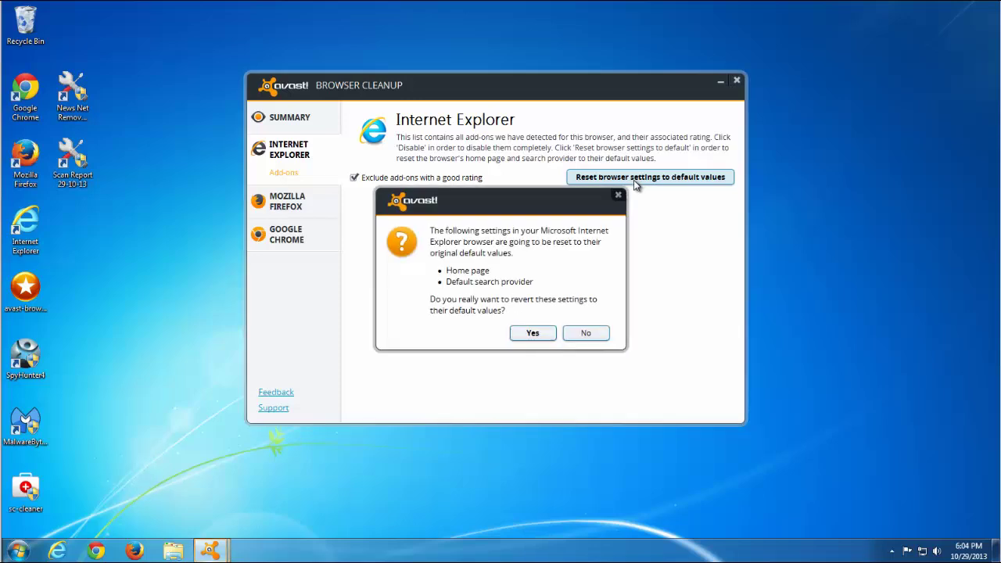
left_click(529, 334)
left_click(593, 312)
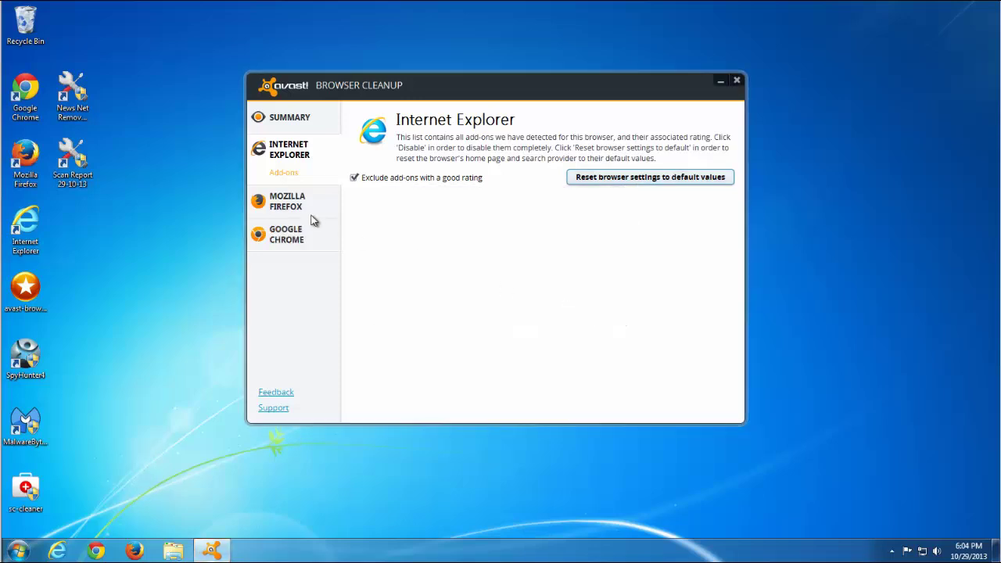
Step: Reset Mozilla Firefox's home page and default search provider to their default values
left_click(291, 204)
left_click(619, 182)
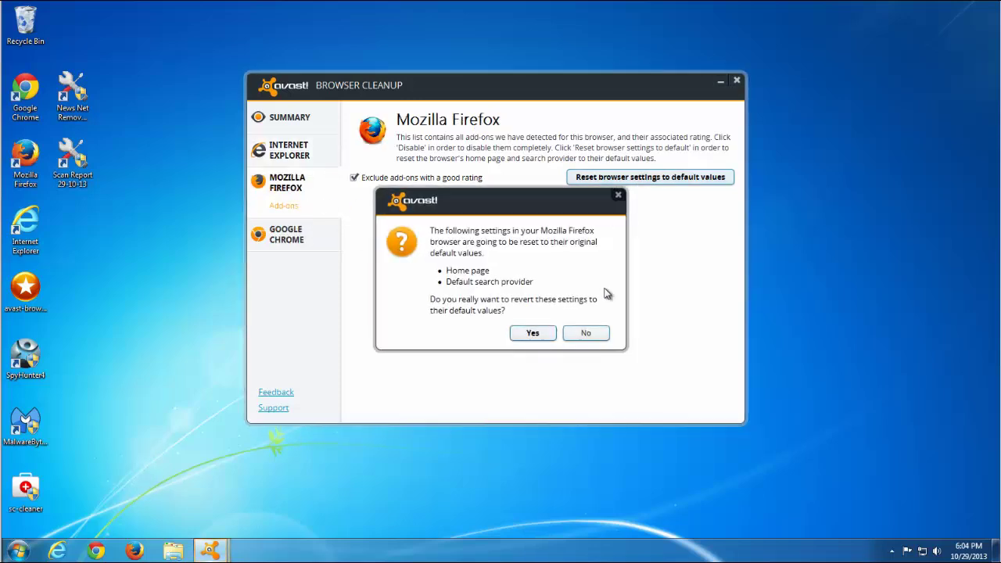
left_click(530, 334)
left_click(274, 234)
left_click(584, 313)
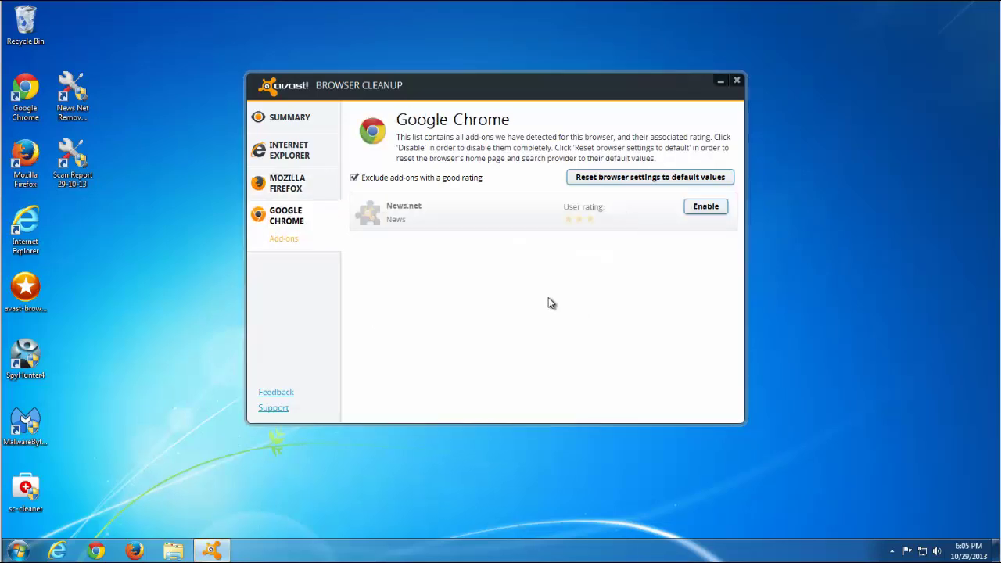
Step: Reset Google Chrome's browser settings to default values and close Avast Browser Cleanup
left_click(644, 178)
left_click(535, 333)
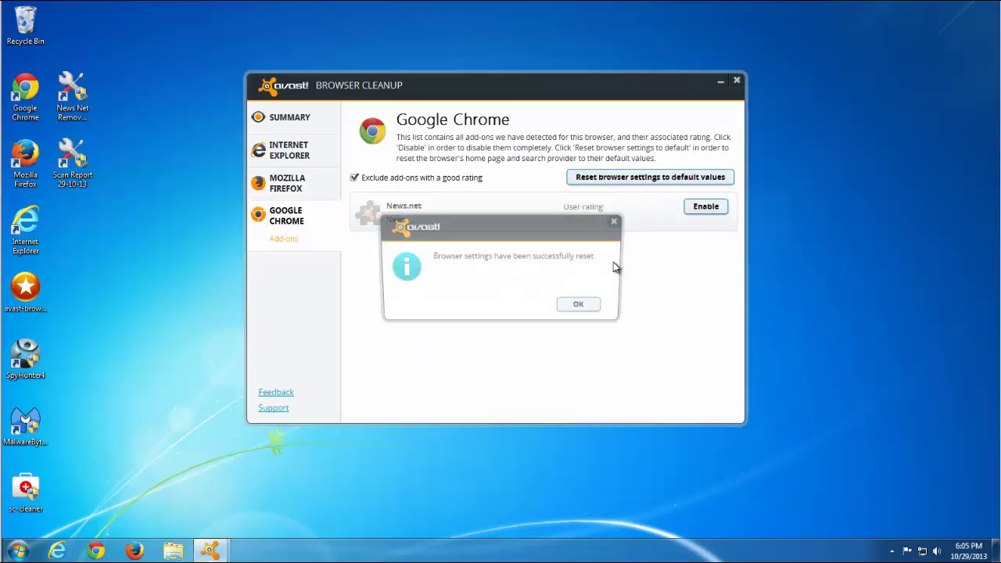
left_click(592, 310)
left_click(735, 84)
right_click(190, 133)
left_click(239, 170)
left_click_drag(141, 78, 61, 215)
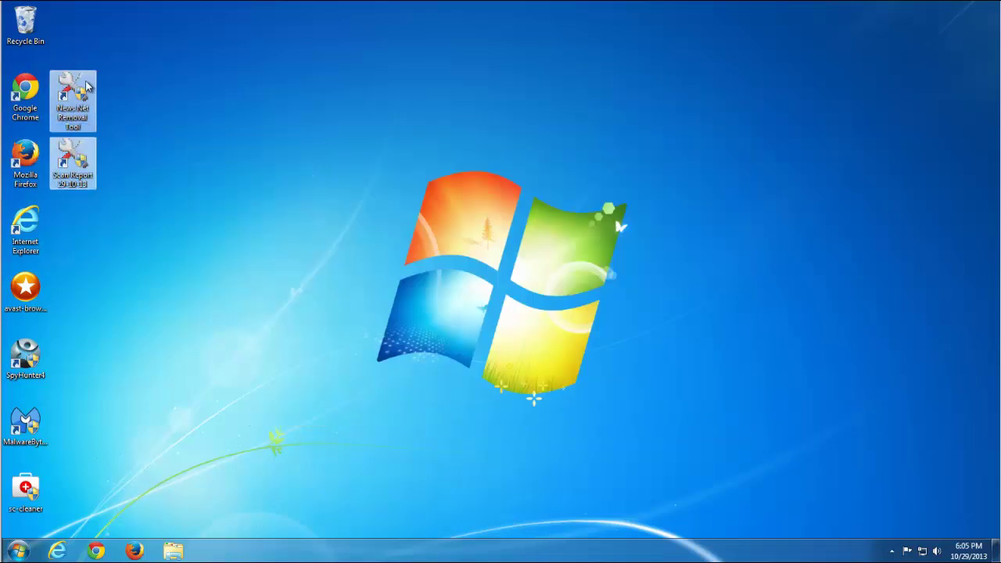
right_click(240, 71)
left_click(280, 105)
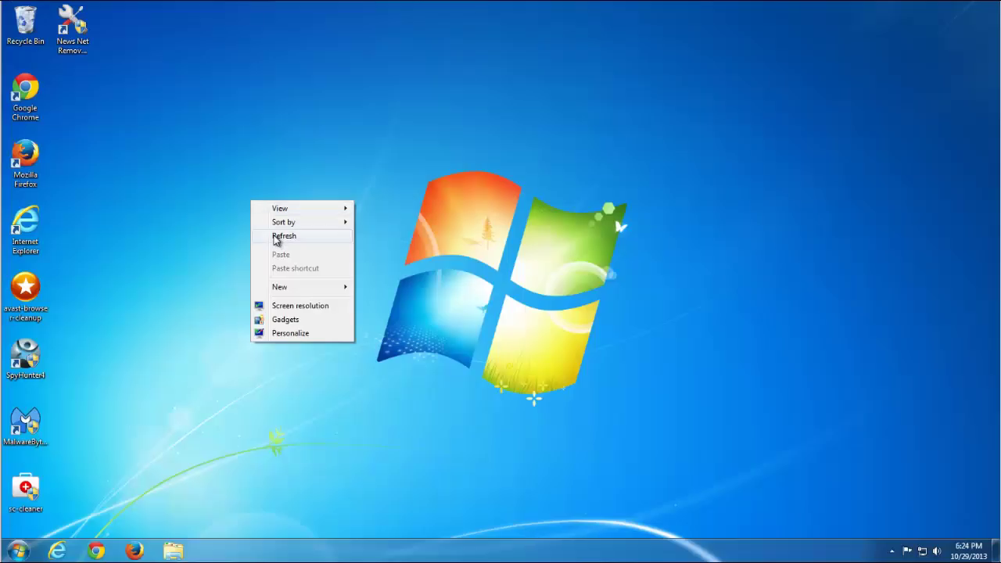
left_click(275, 237)
Step: Run Avast Browser Cleanup as administrator again, check the add-ons of Internet Explorer, Firefox and Chrome, and close it
right_click(12, 300)
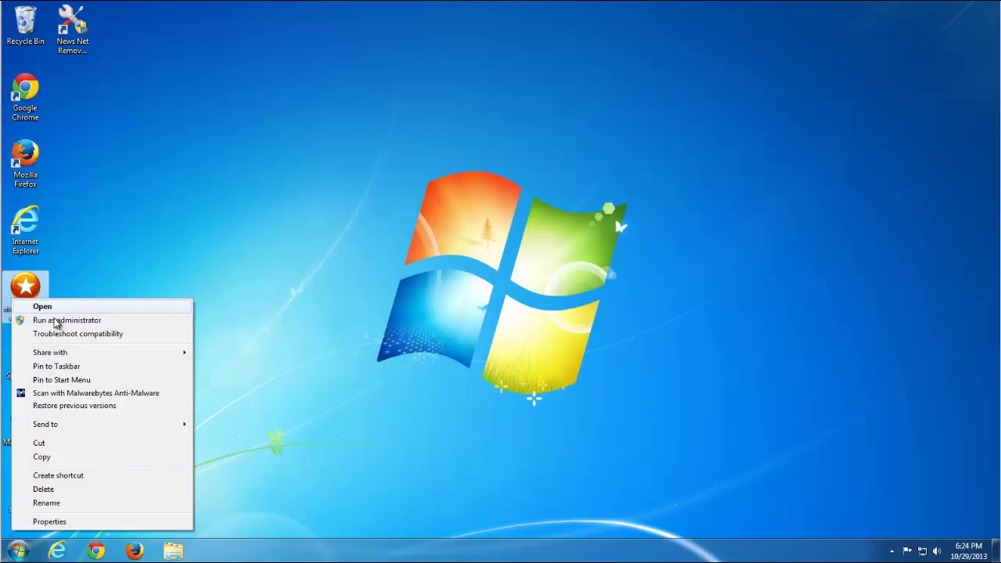
left_click(57, 321)
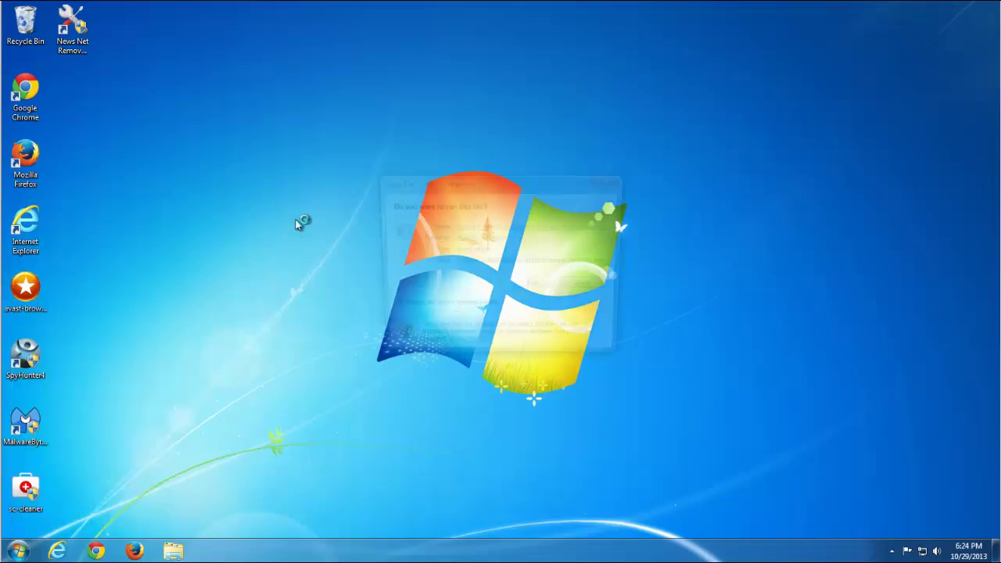
left_click(536, 287)
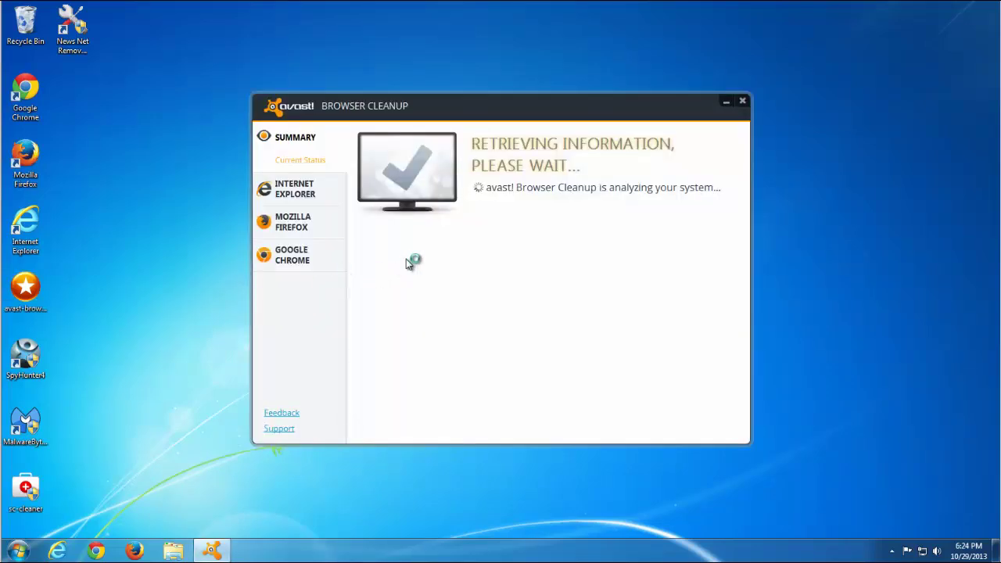
left_click(294, 195)
left_click(291, 227)
left_click(291, 255)
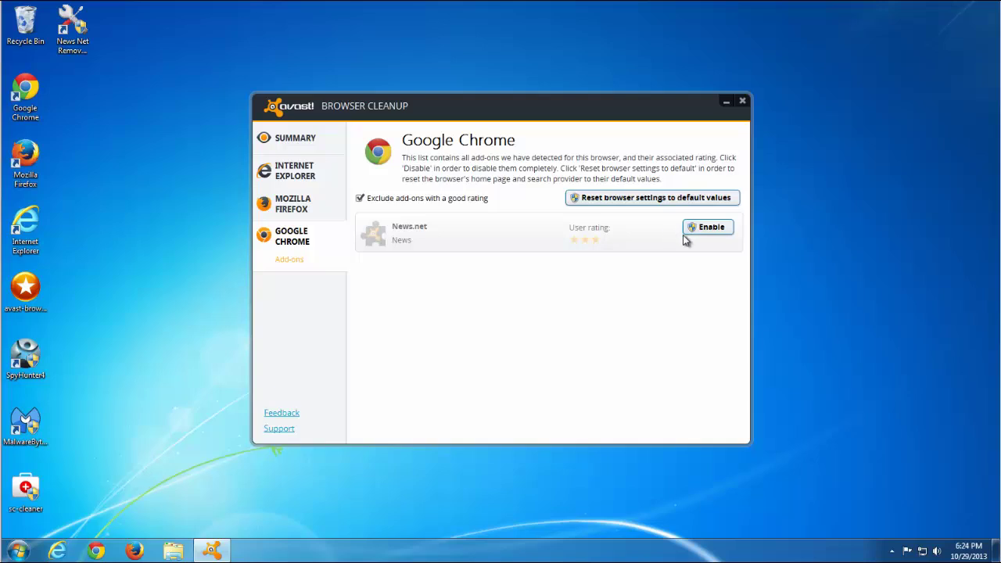
left_click(743, 104)
right_click(306, 168)
left_click(327, 202)
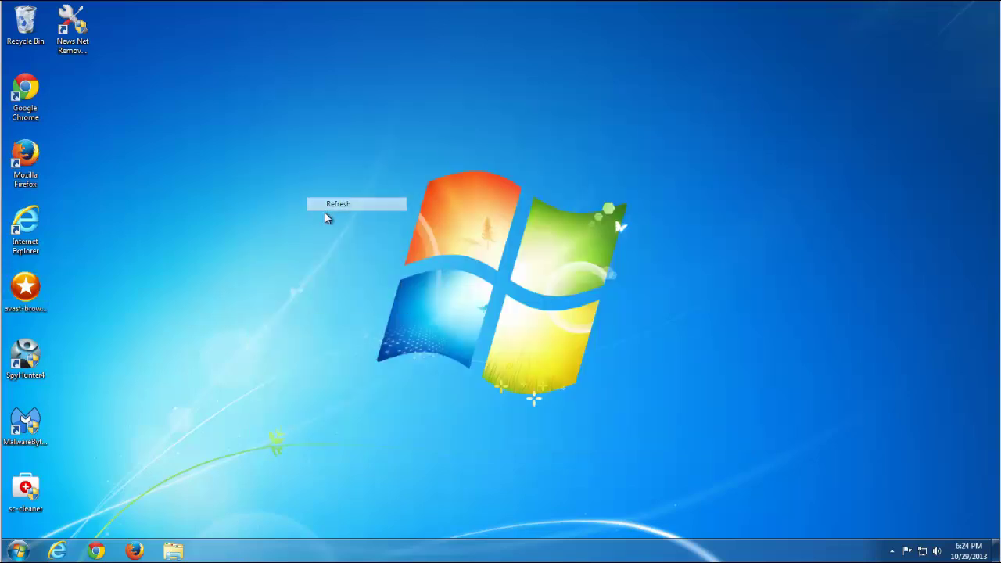
Step: Open Google Chrome's extensions page and remove the News.net extension
left_click(95, 551)
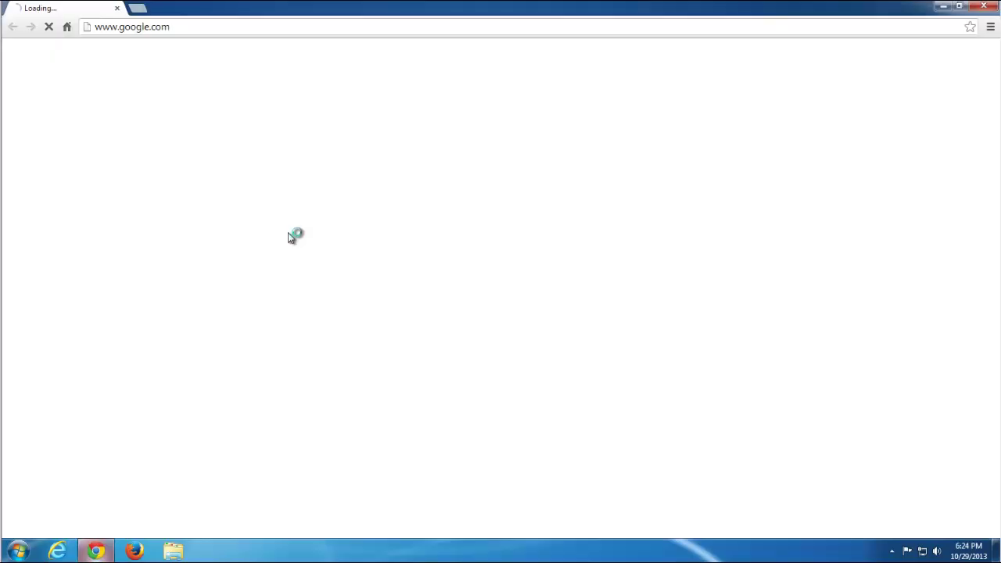
left_click(991, 27)
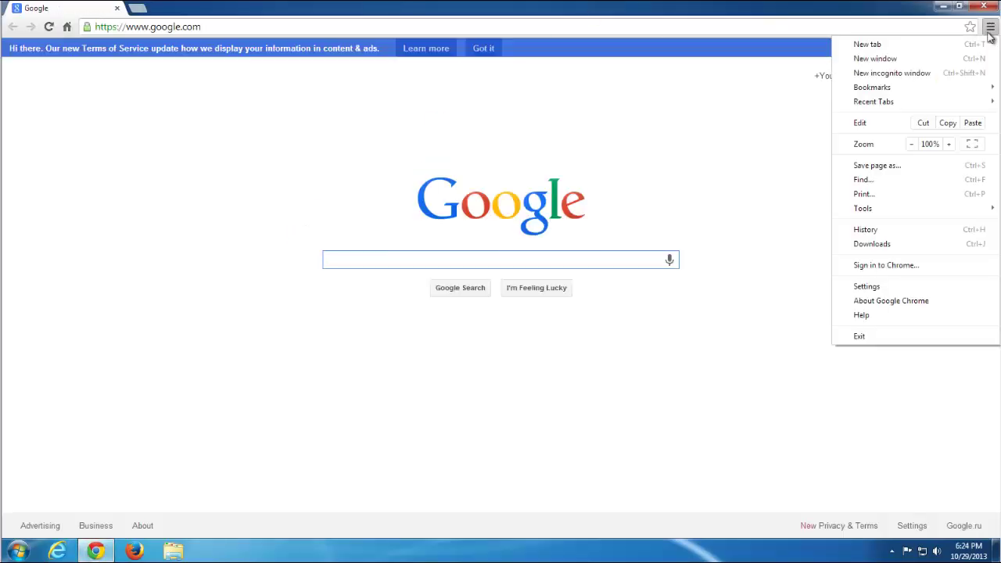
left_click(864, 287)
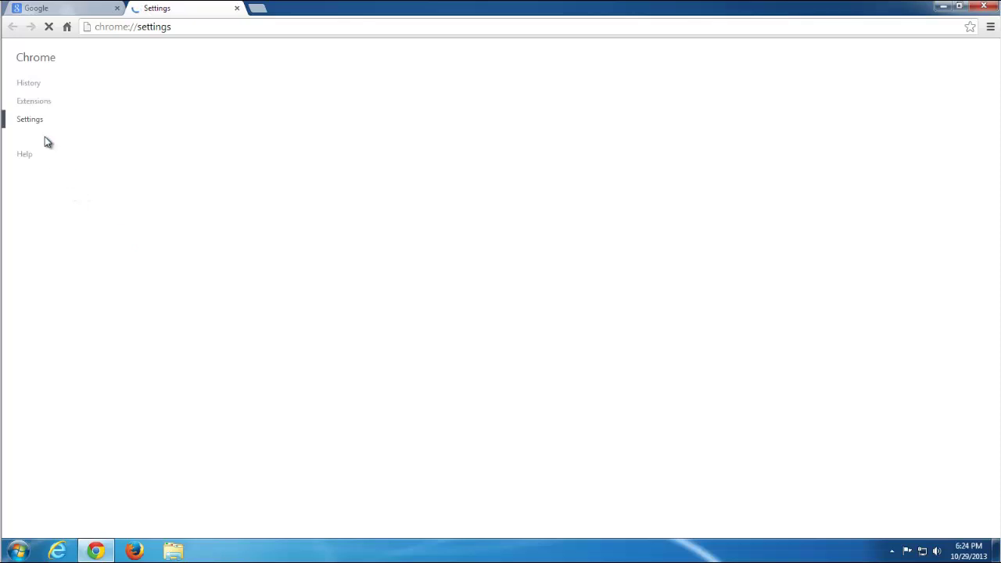
left_click(35, 100)
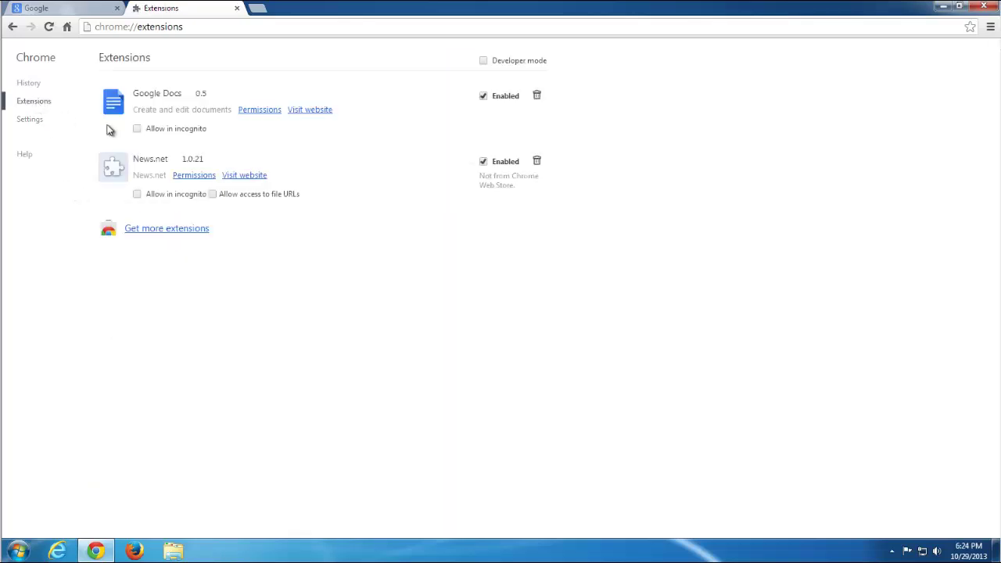
left_click(537, 161)
left_click(517, 138)
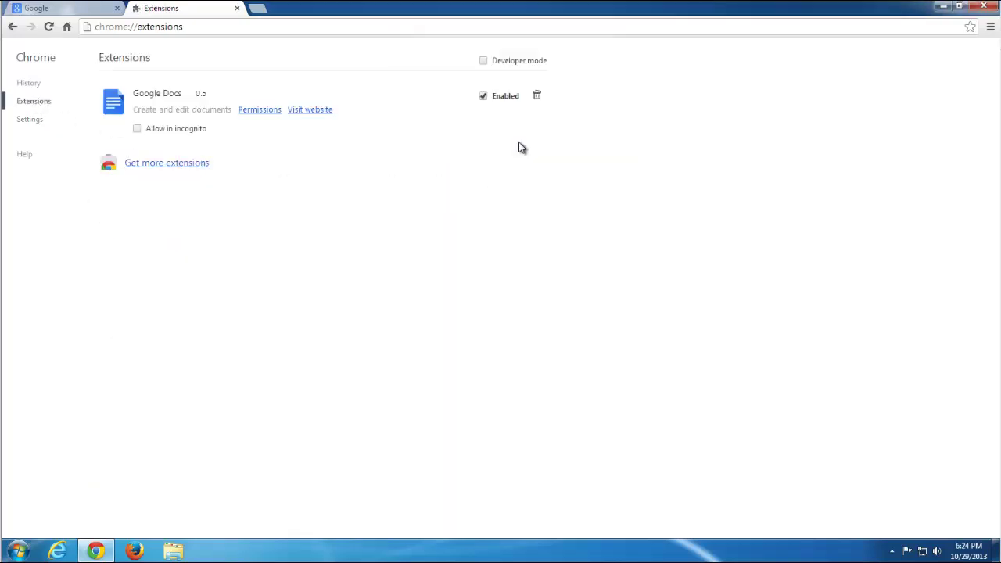
Step: Review Google Chrome's settings page, then close the settings and the browser
left_click(30, 119)
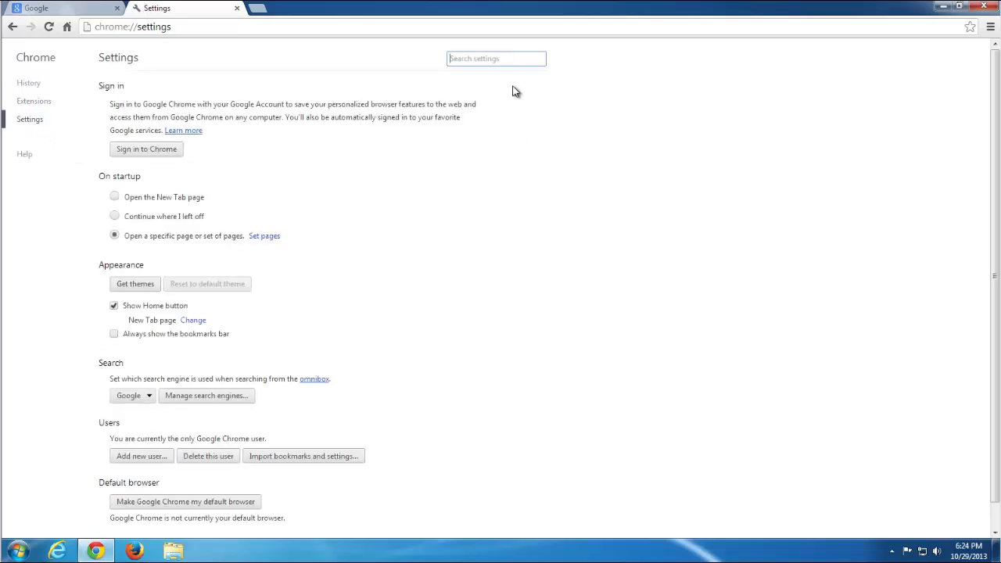
scroll(325, 90, "down", 1)
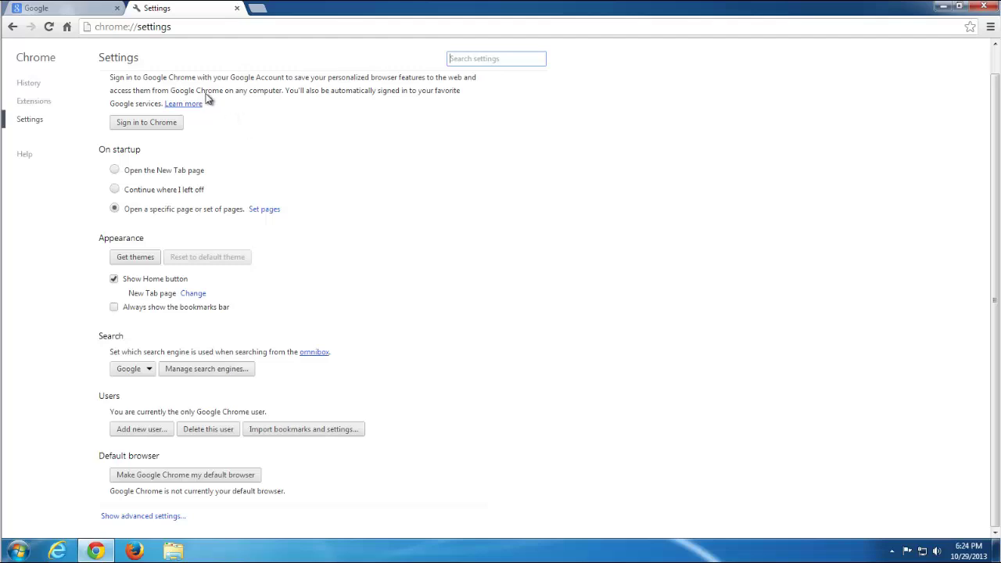
left_click(237, 8)
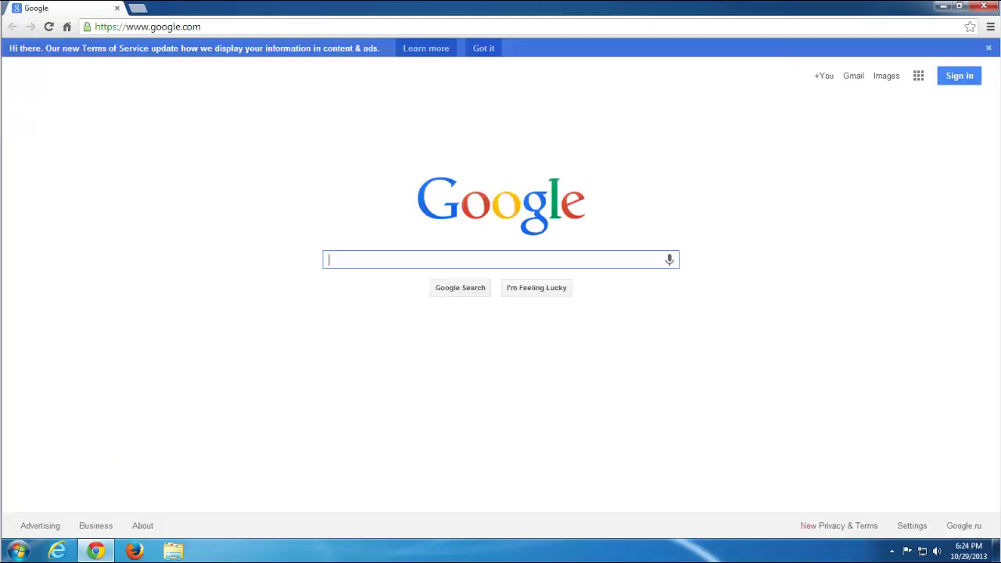
left_click(990, 6)
right_click(136, 219)
left_click(156, 253)
Step: Delete Internet Explorer's browsing history through Internet Options with the preselected categories, keeping saved passwords, and apply the options
left_click(57, 551)
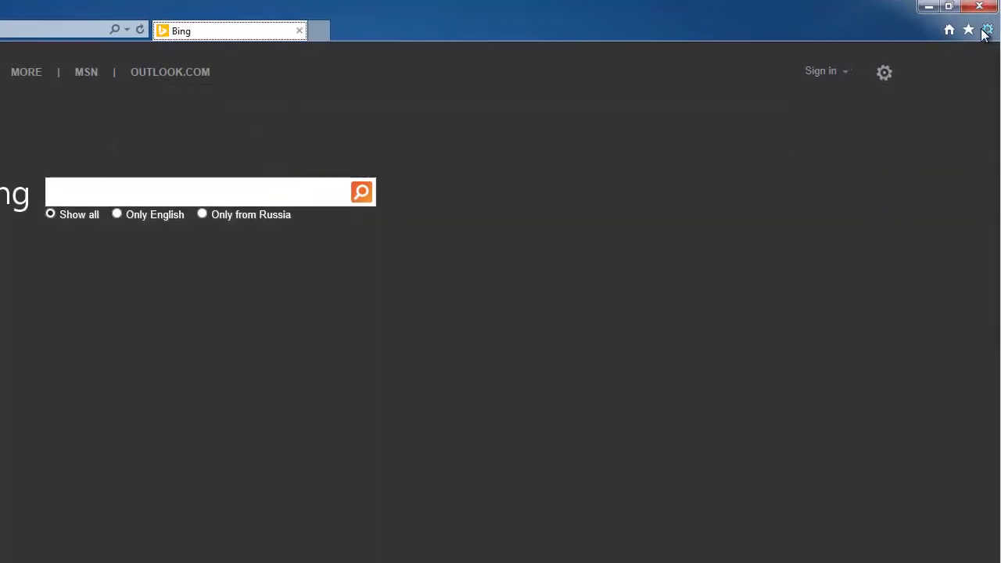
left_click(989, 26)
left_click(876, 216)
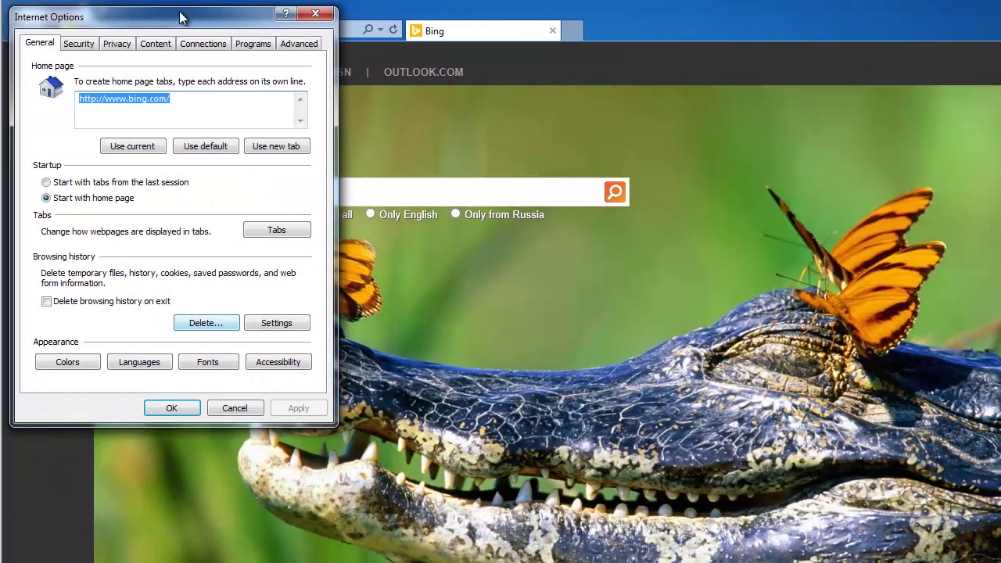
left_click_drag(180, 17, 276, 64)
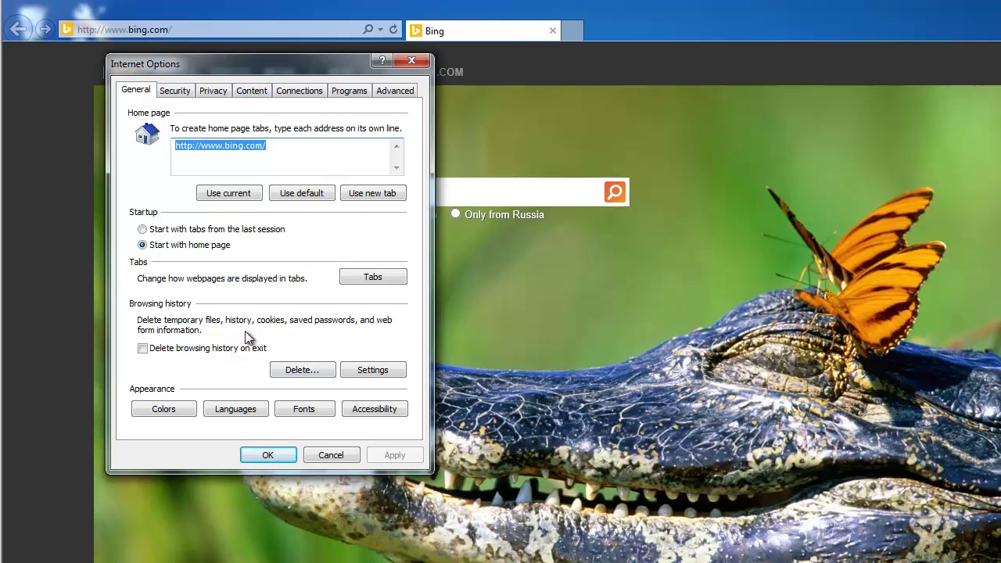
left_click(298, 370)
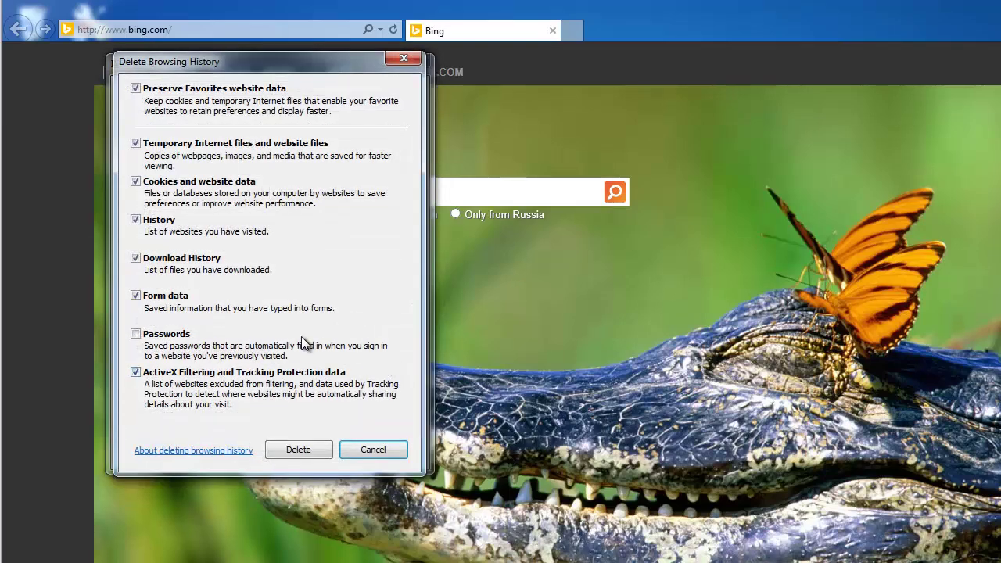
left_click(298, 450)
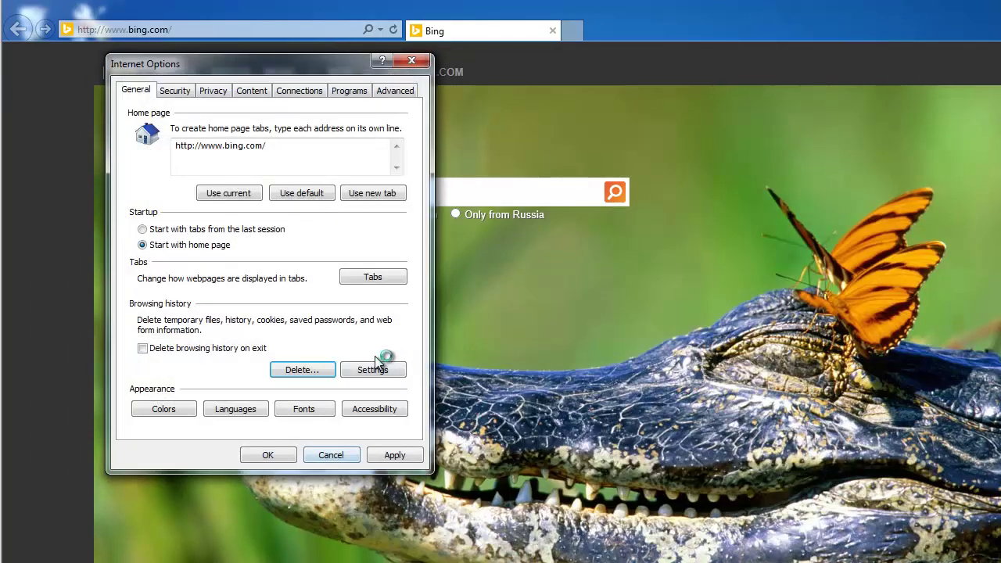
left_click(395, 455)
left_click(266, 455)
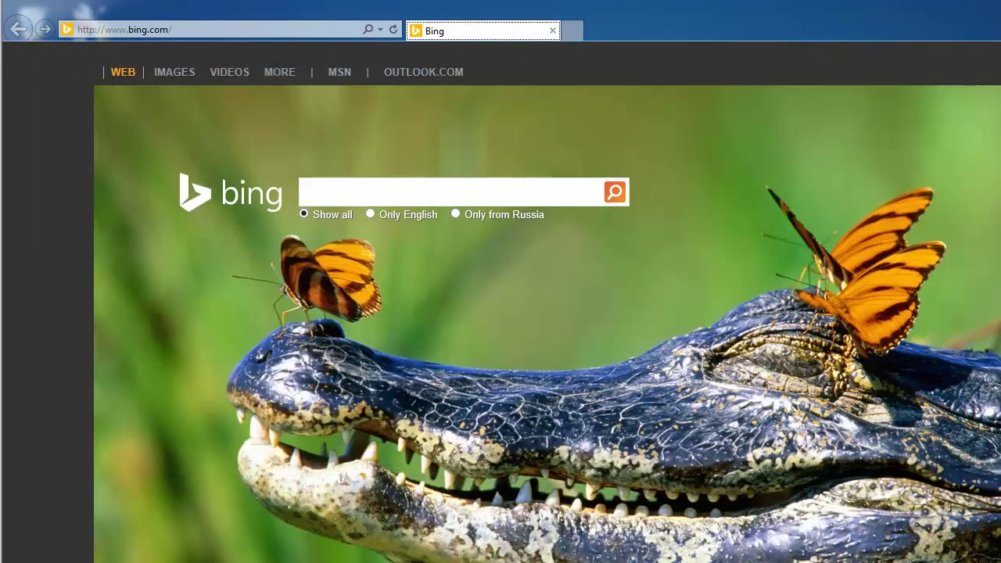
Step: Check Internet Explorer's toolbars and extensions, search providers, accelerators and tracking protection for leftover add-ons, and close the browser
left_click(987, 29)
left_click(892, 160)
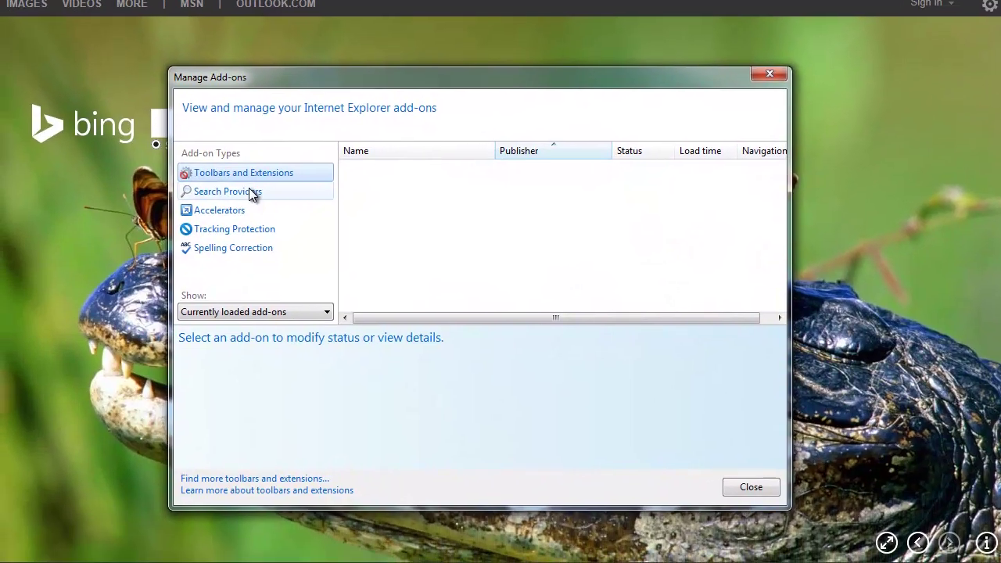
left_click(139, 262)
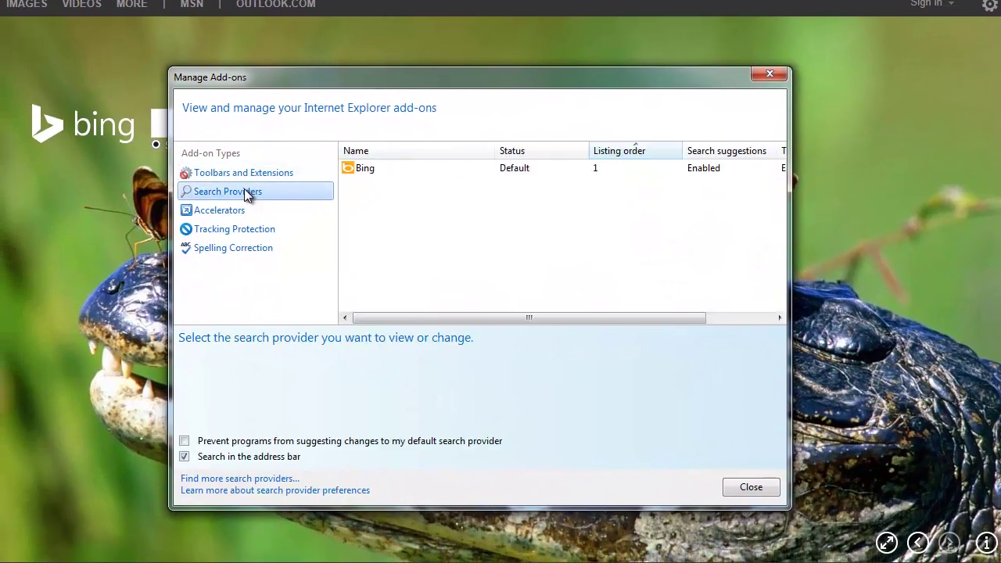
left_click(227, 174)
left_click(225, 192)
left_click(224, 211)
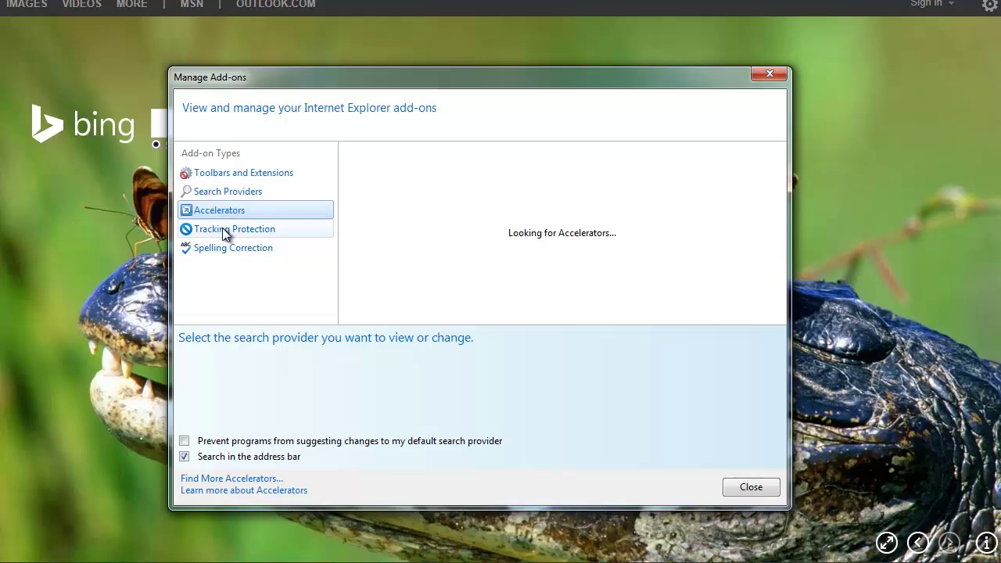
left_click(225, 230)
left_click(224, 175)
left_click(770, 75)
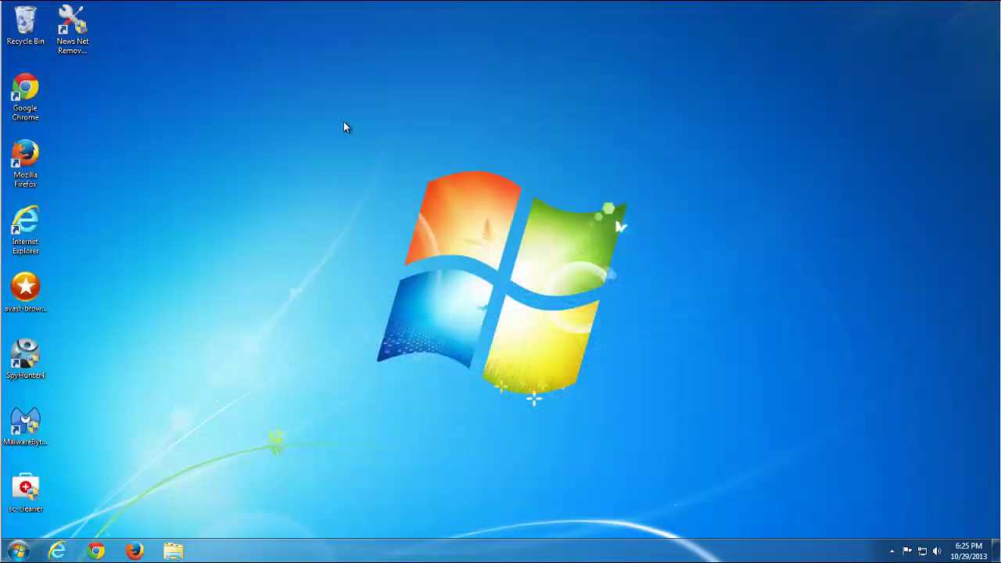
right_click(344, 123)
left_click(360, 160)
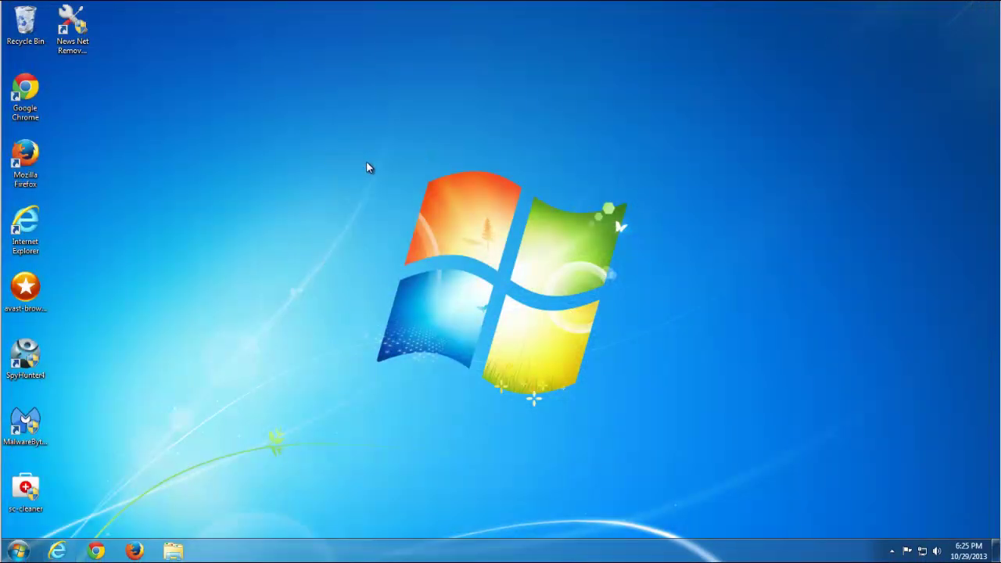
Step: Reorder the Chrome and Firefox taskbar shortcuts, open Firefox, check its extensions and plugins, and close the Add-ons Manager
left_click_drag(94, 552, 135, 552)
left_click(94, 552)
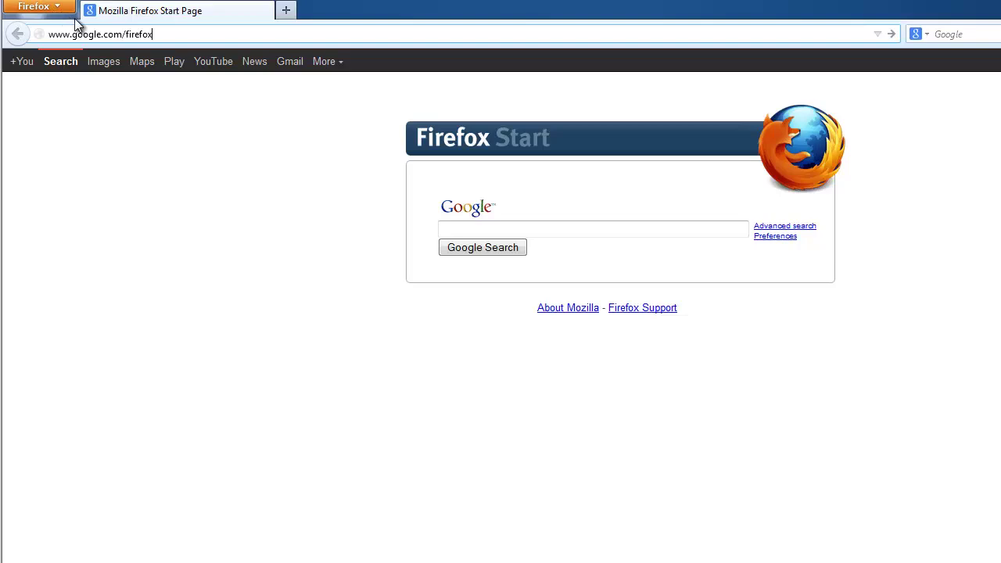
left_click(45, 8)
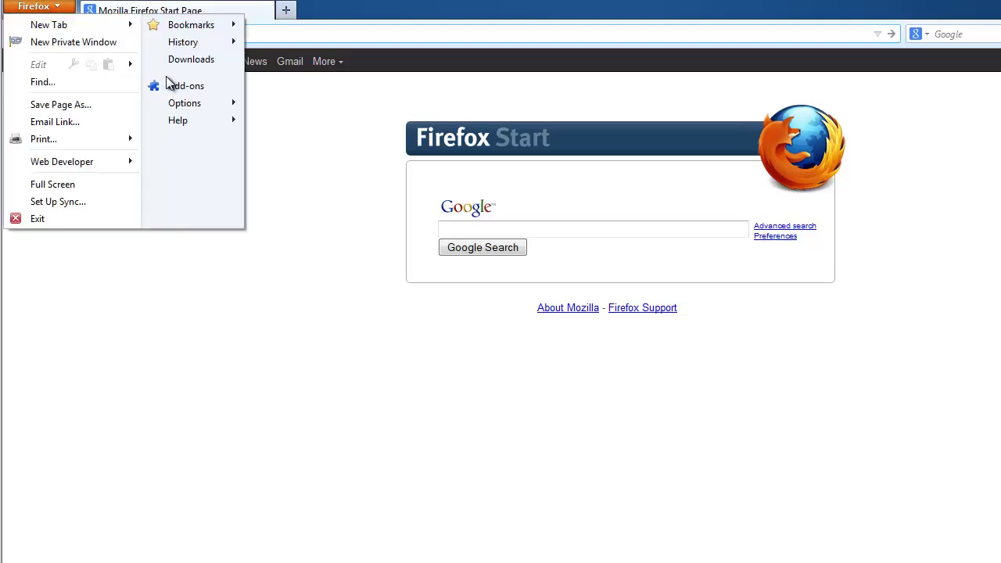
left_click(187, 93)
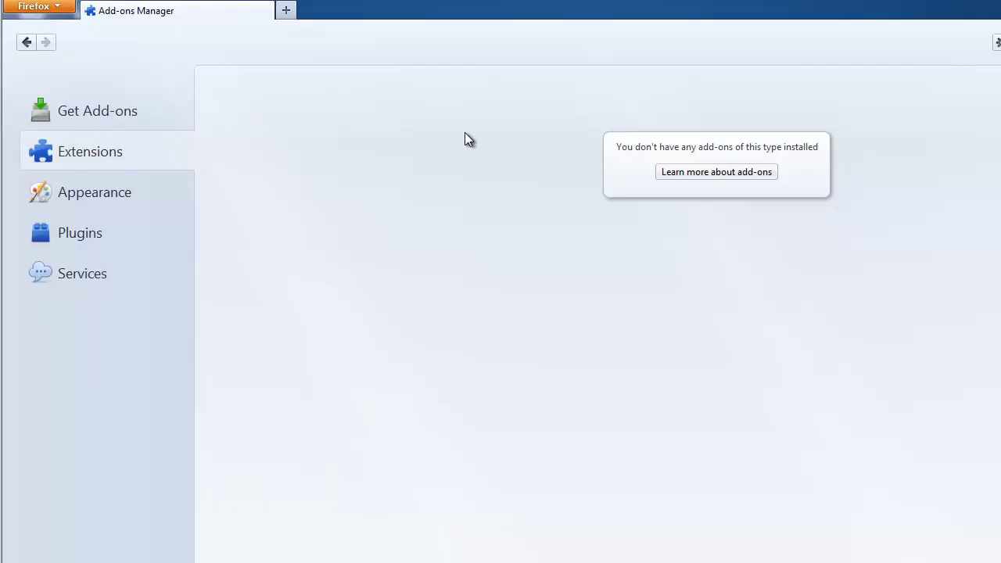
left_click(93, 234)
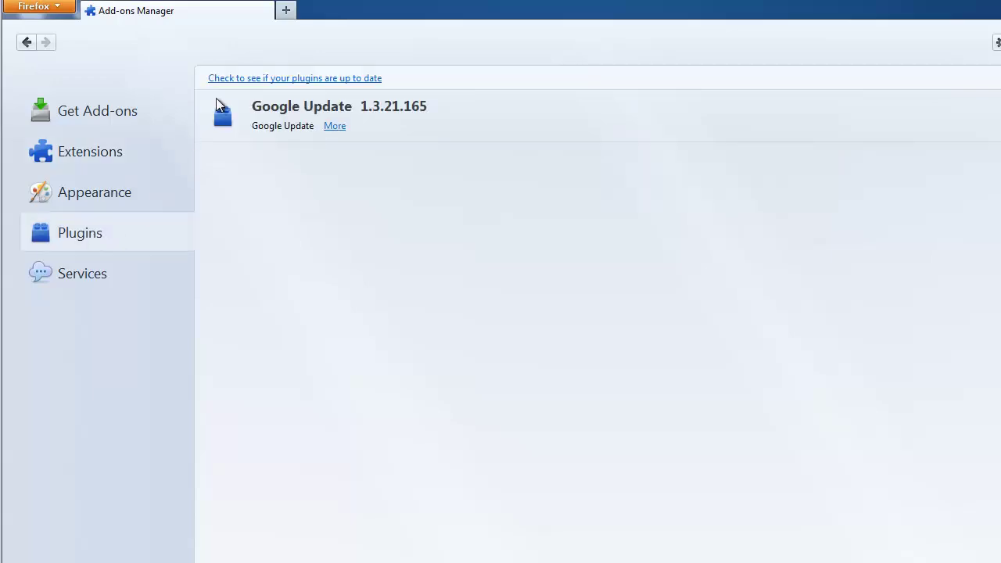
left_click(286, 10)
left_click(268, 11)
Step: Restore Firefox's home page to the default in the general options and save the change
left_click(37, 7)
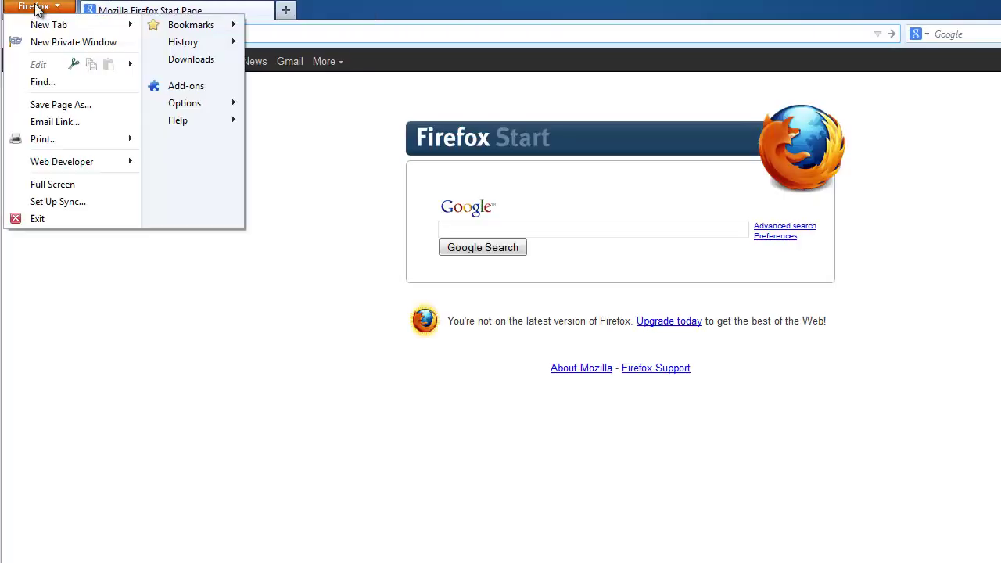
mouse_move(194, 110)
left_click(281, 104)
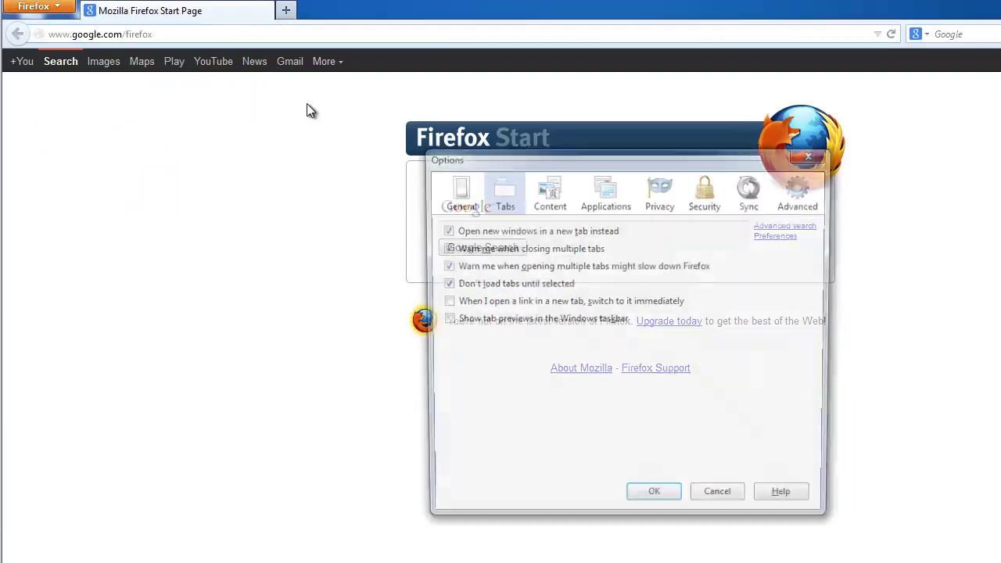
left_click(456, 192)
left_click(758, 293)
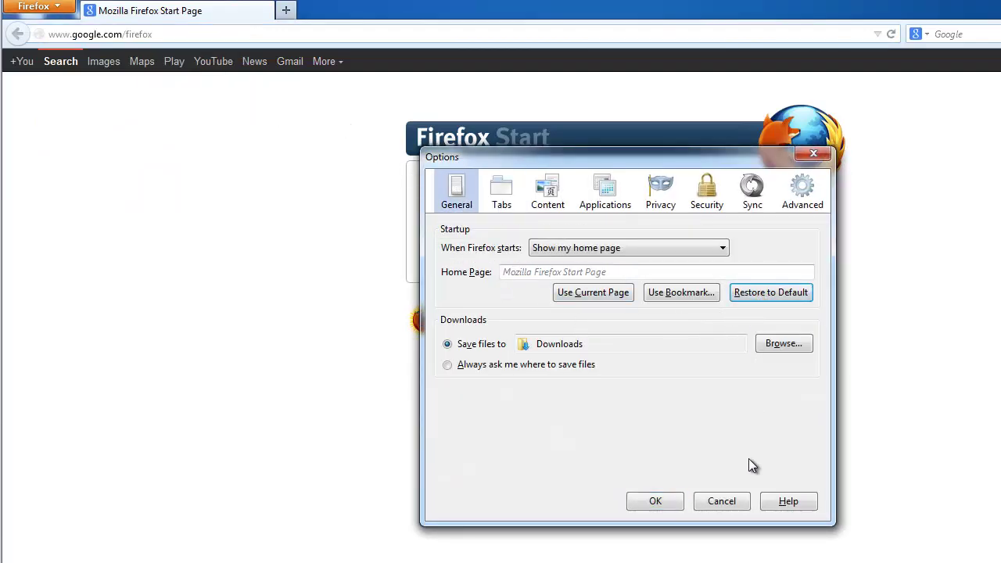
left_click(651, 505)
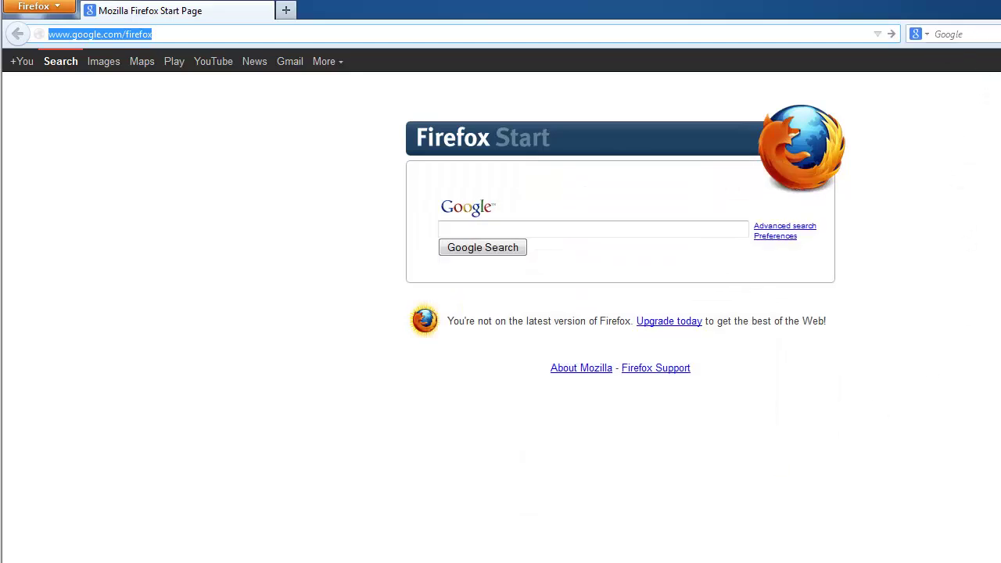
Step: Check Firefox's list of installed search engines for unwanted entries and close it
left_click(929, 35)
left_click(959, 147)
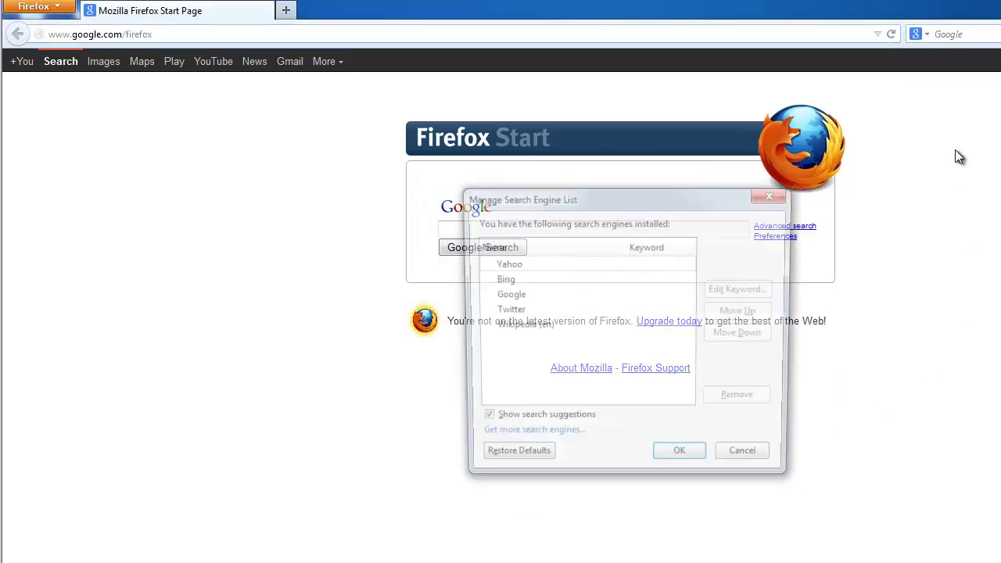
left_click(780, 197)
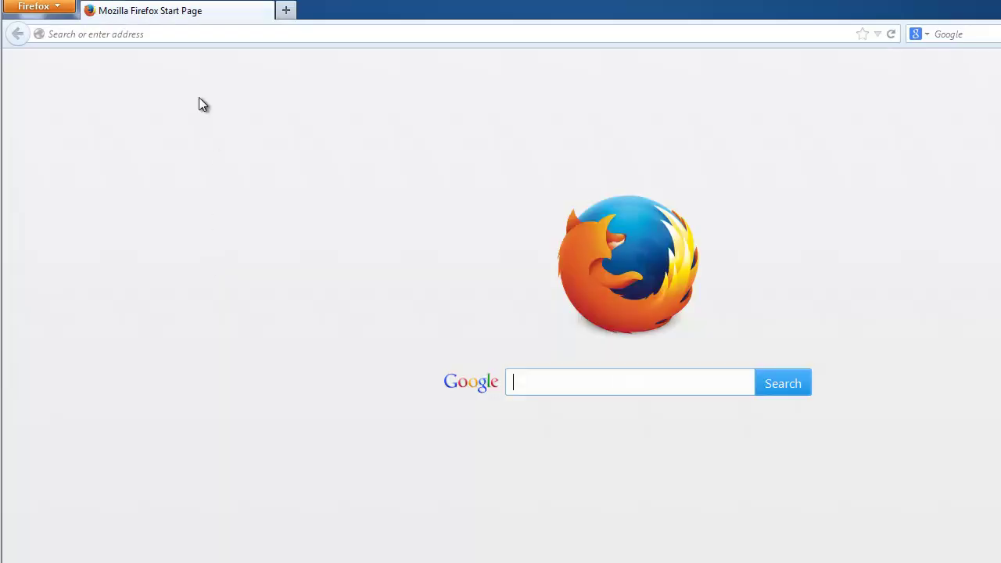
Step: Open about:config in Firefox, accept the warranty warning, and filter the preferences by "news"
left_click(131, 36)
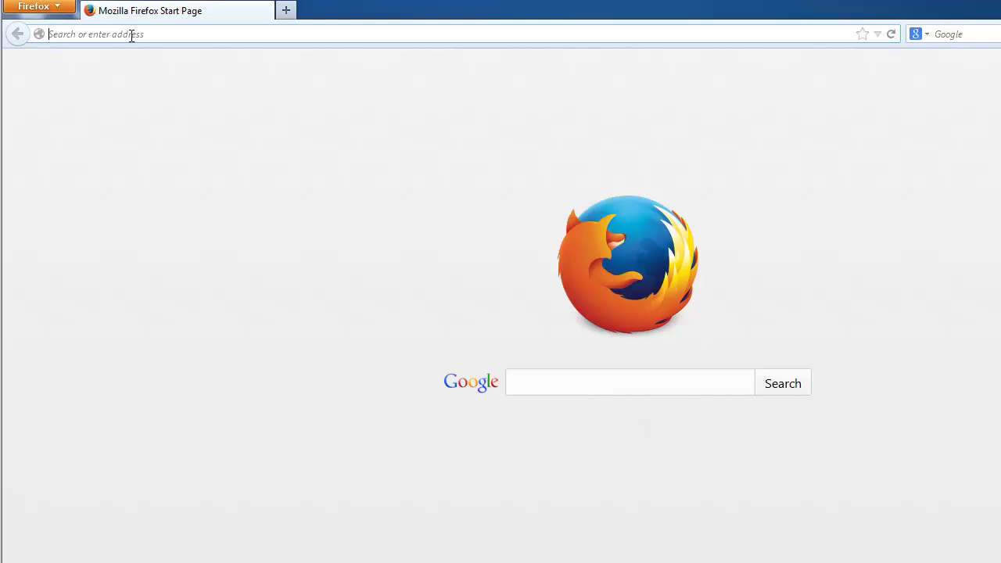
type("about")
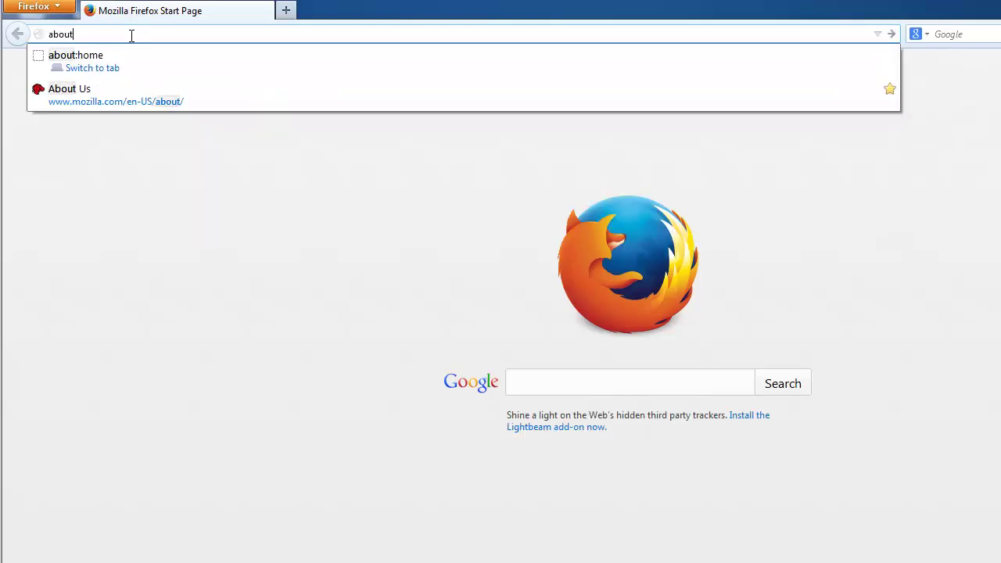
type(":config")
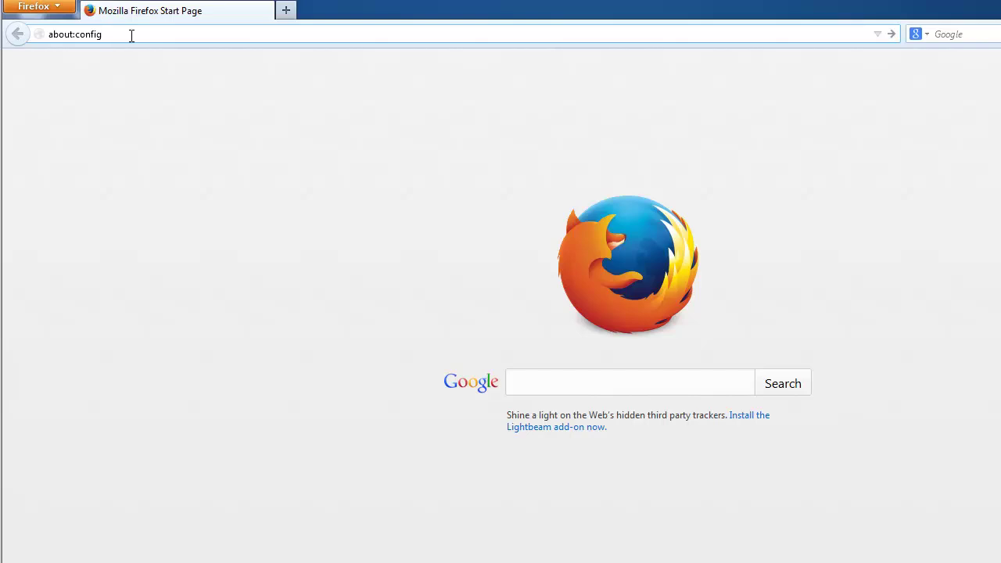
key("Return")
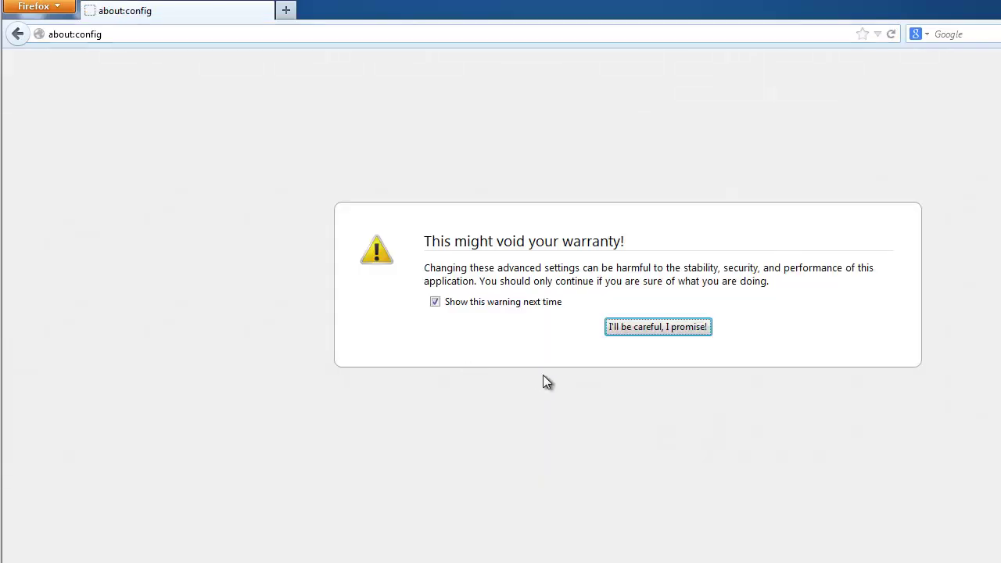
left_click(626, 329)
type("news")
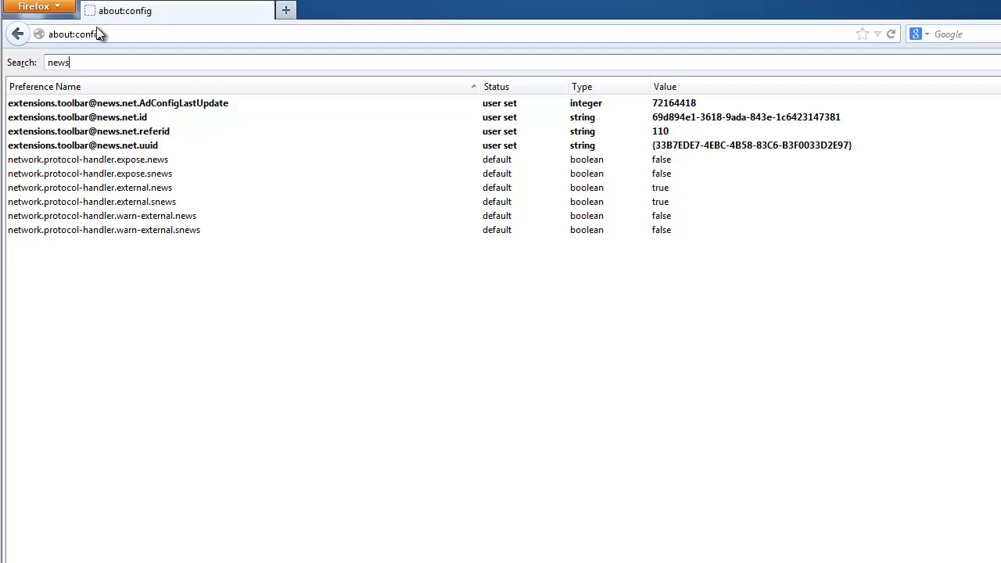
right_click(117, 108)
left_click(155, 209)
right_click(118, 147)
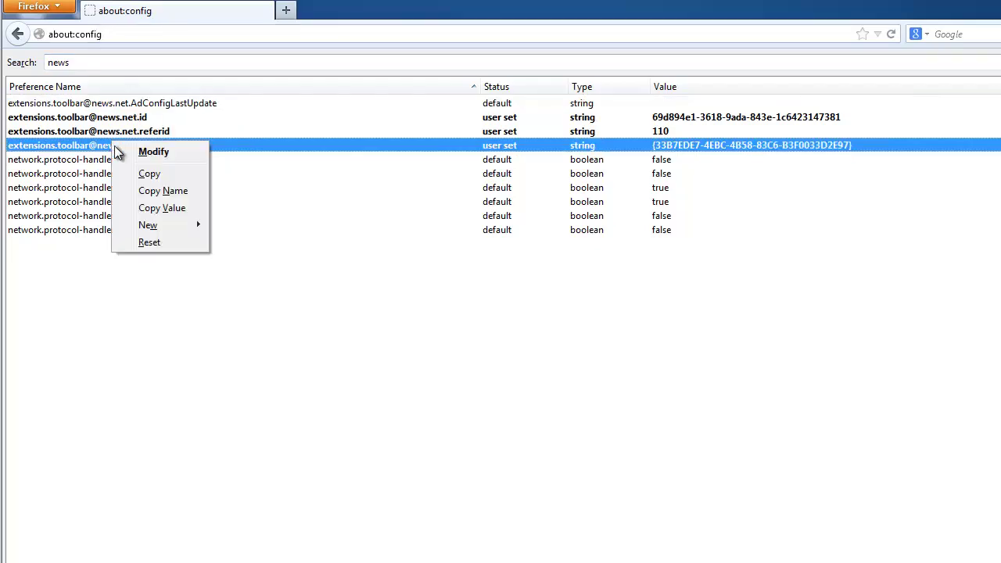
left_click(157, 247)
right_click(121, 125)
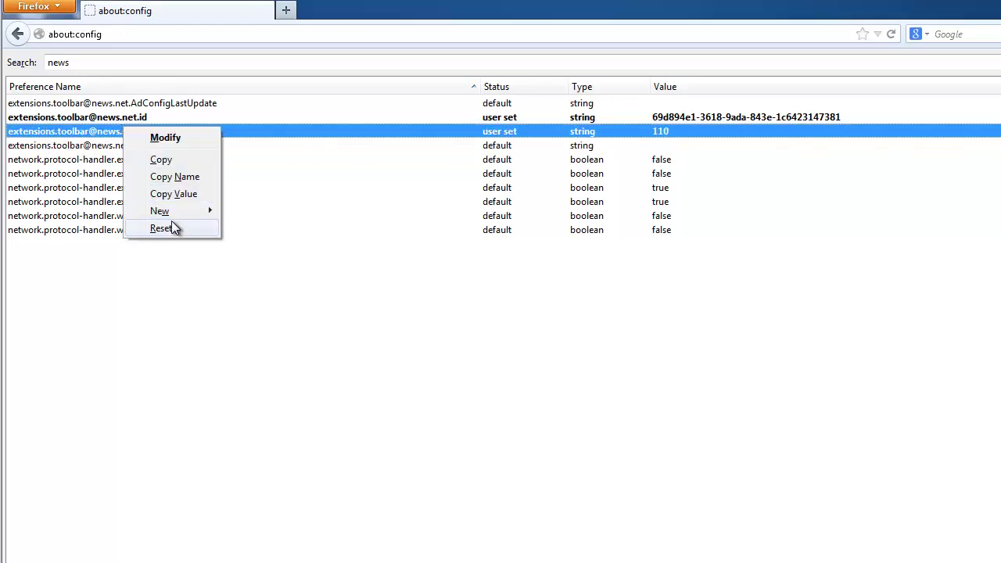
left_click(171, 223)
right_click(136, 119)
left_click(170, 216)
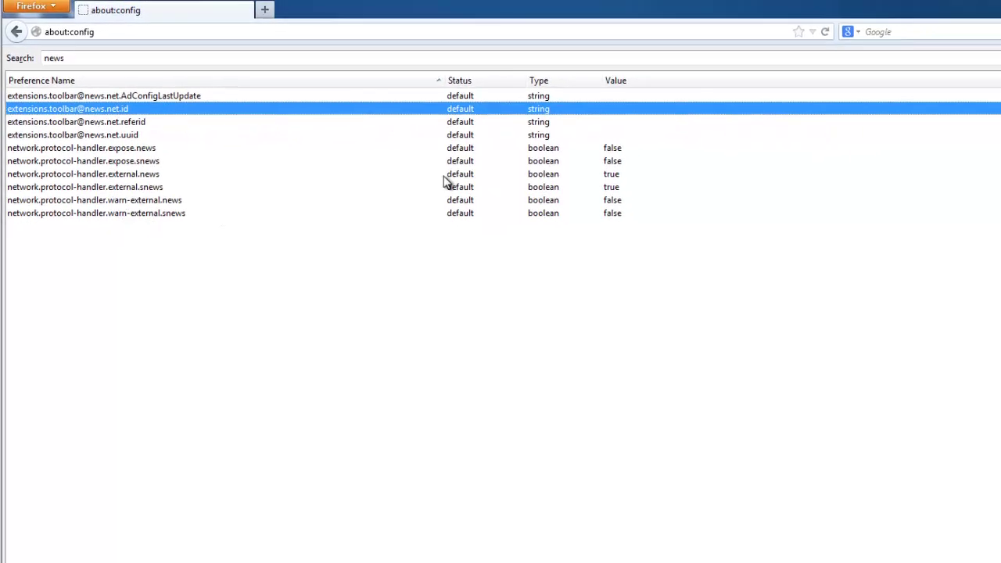
left_click(985, 6)
right_click(306, 168)
left_click(338, 203)
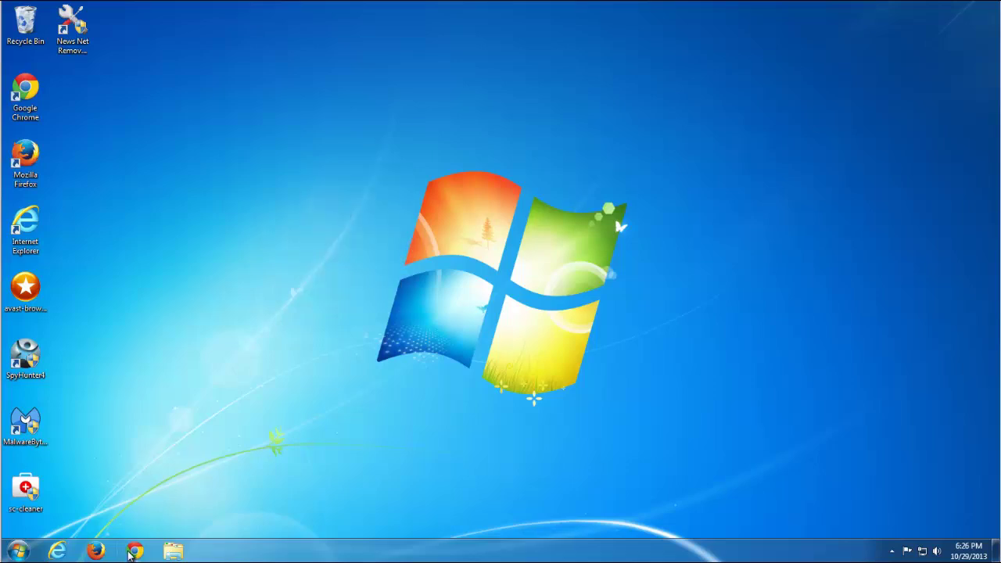
right_click(137, 249)
left_click(168, 284)
Step: Open Chrome's settings and check the installed extensions for unwanted entries
left_click(135, 550)
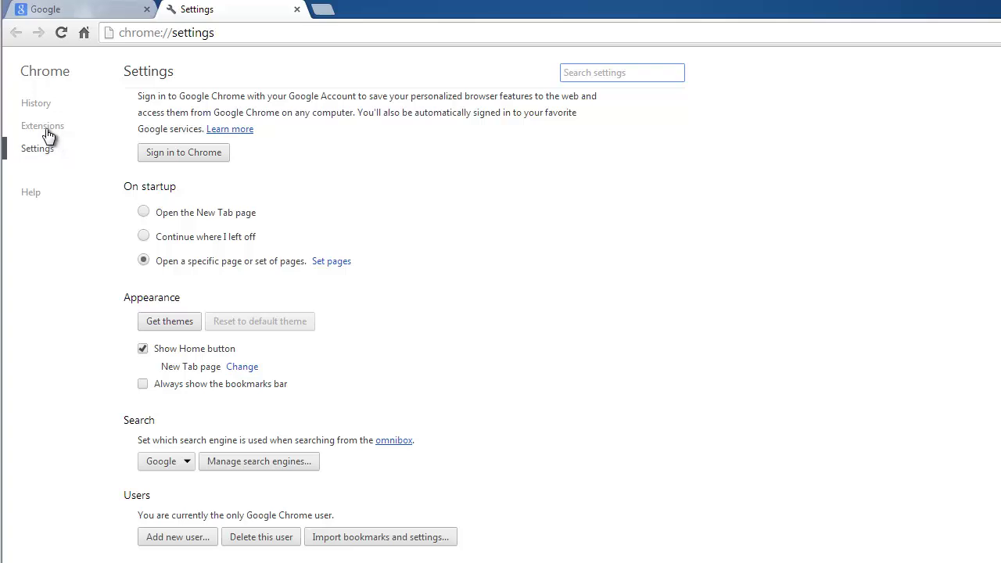
left_click(43, 127)
left_click(39, 149)
scroll(297, 337, "down", 1)
left_click(250, 367)
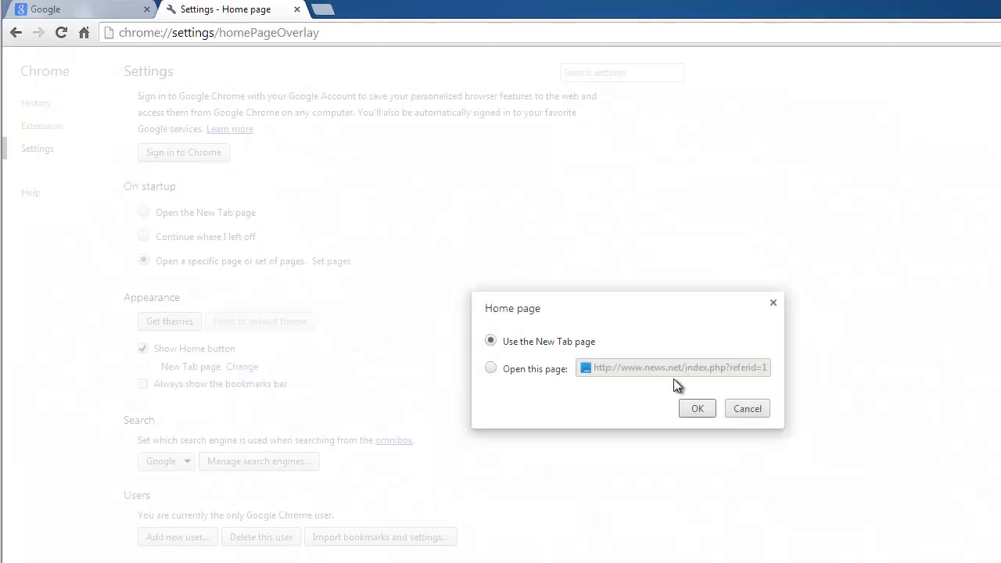
left_click(496, 369)
left_click_drag(646, 371, 916, 388)
key("BackSpace")
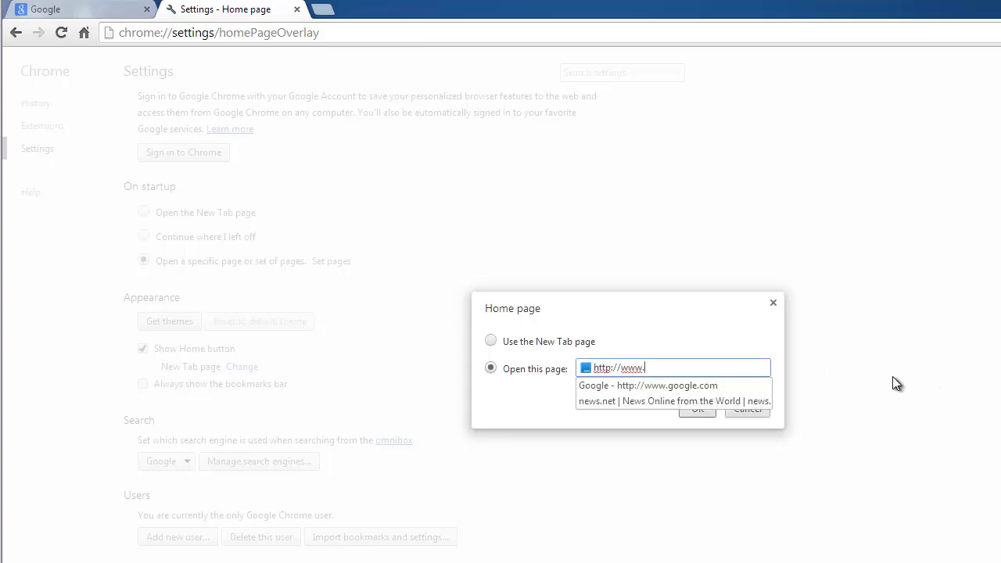
left_click(708, 387)
left_click(698, 409)
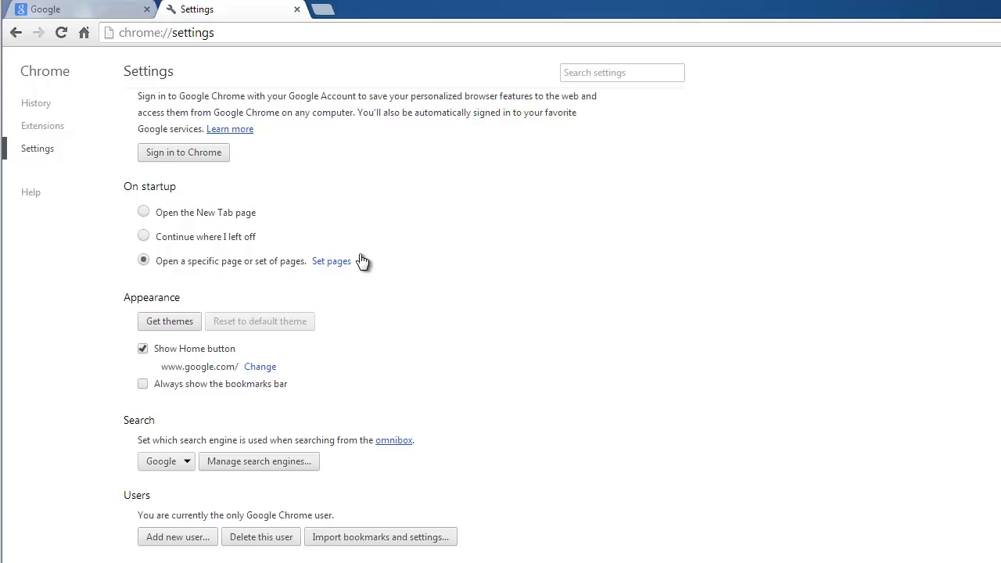
left_click(331, 262)
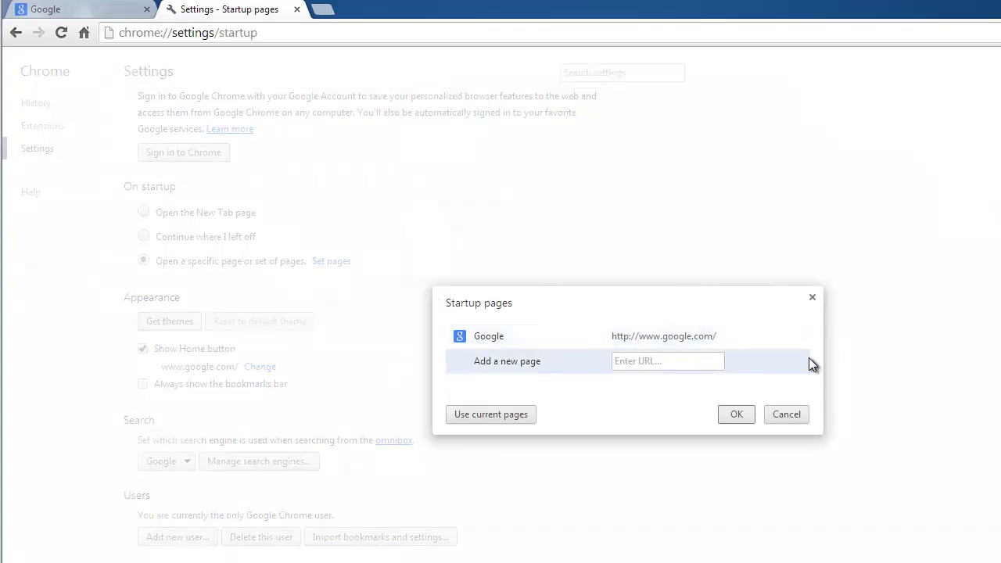
left_click(738, 413)
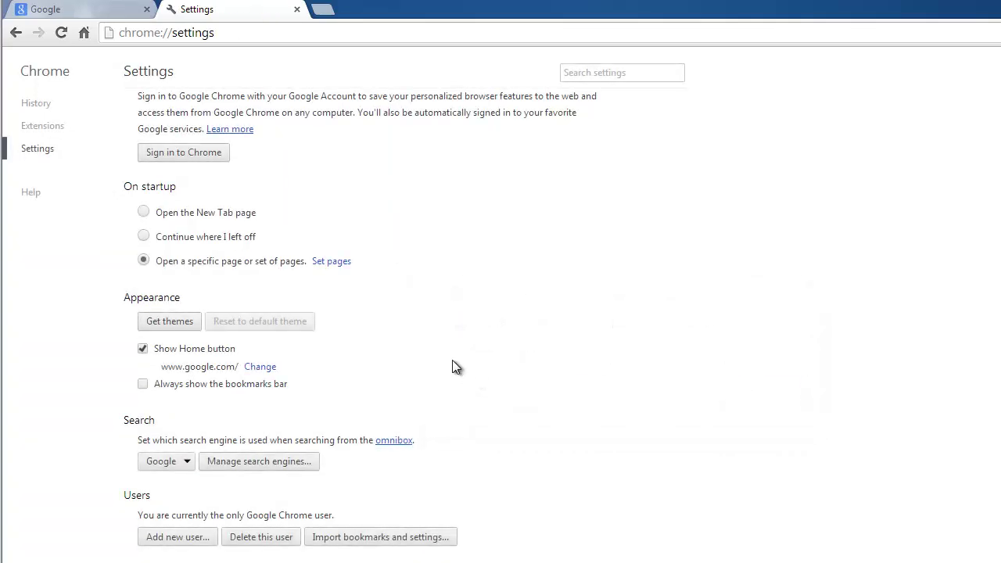
Step: Remove the Qone8, Ask and AOL search engines from Chrome, close the browser and refresh the desktop
left_click(299, 464)
mouse_move(779, 396)
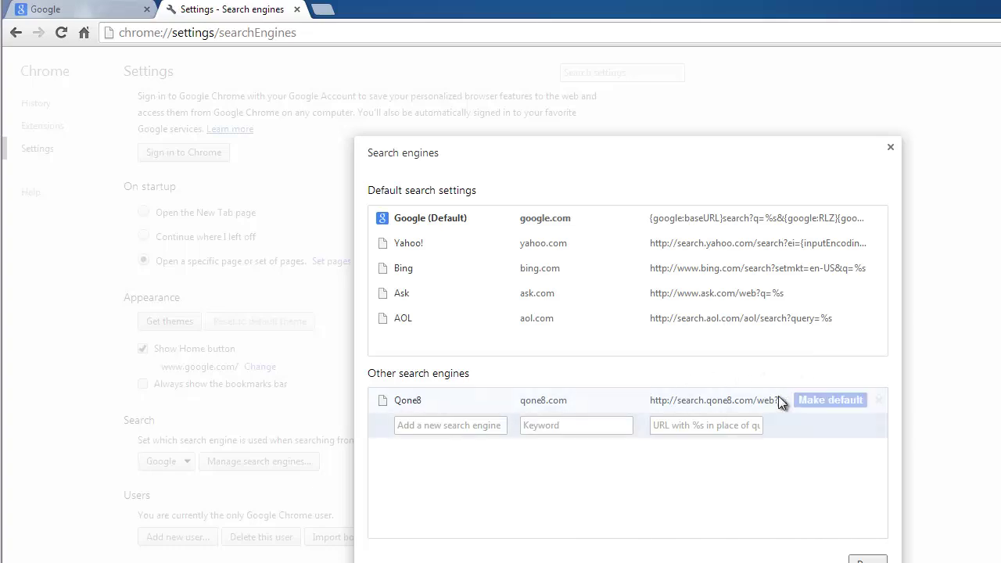
left_click(877, 403)
mouse_move(820, 297)
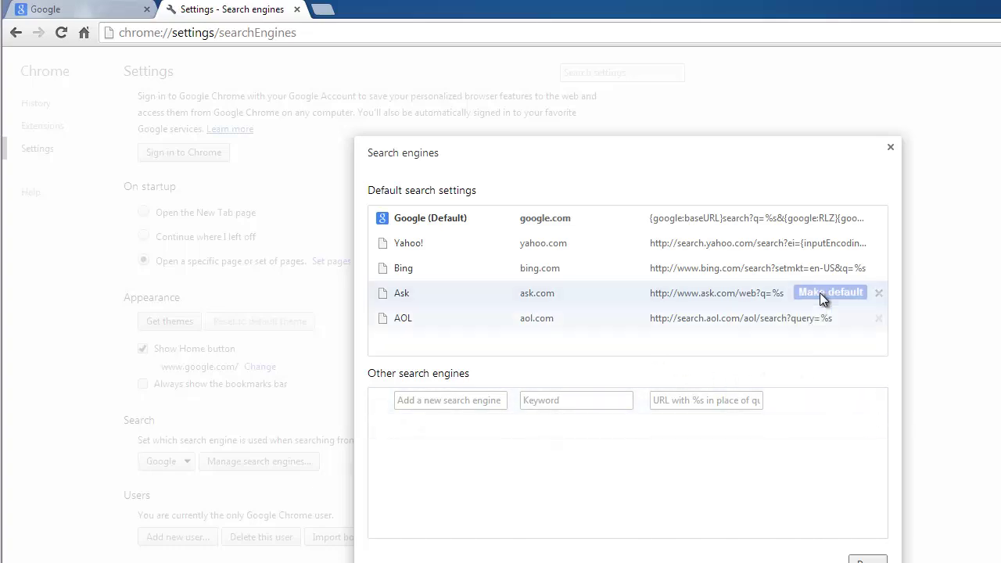
left_click(885, 292)
left_click(884, 291)
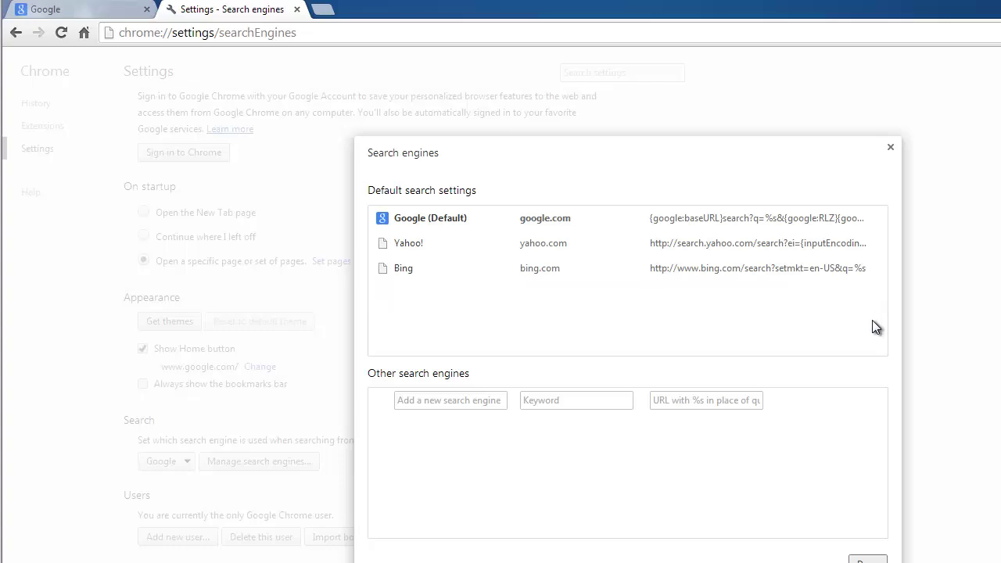
left_click(885, 561)
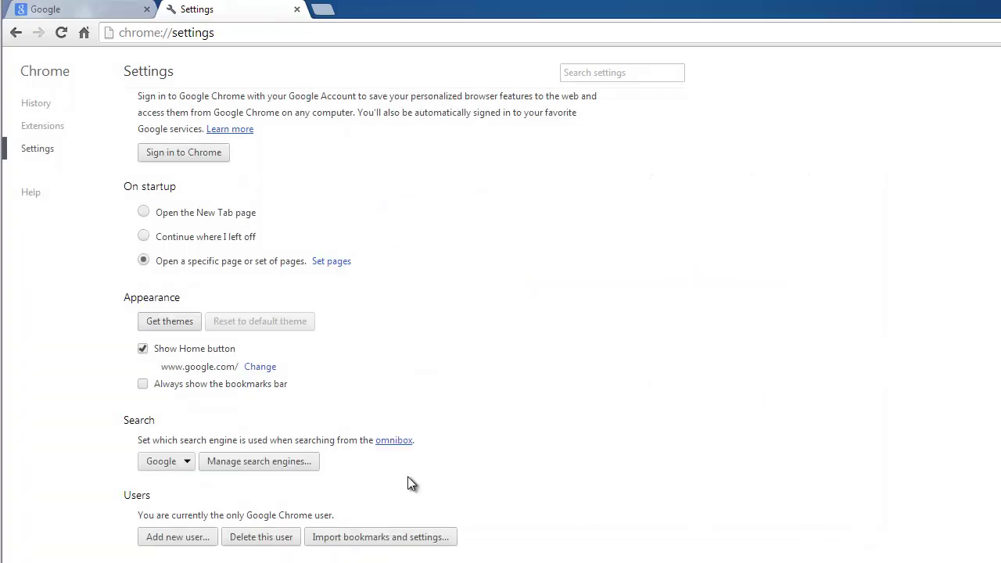
scroll(153, 289, "up", 1)
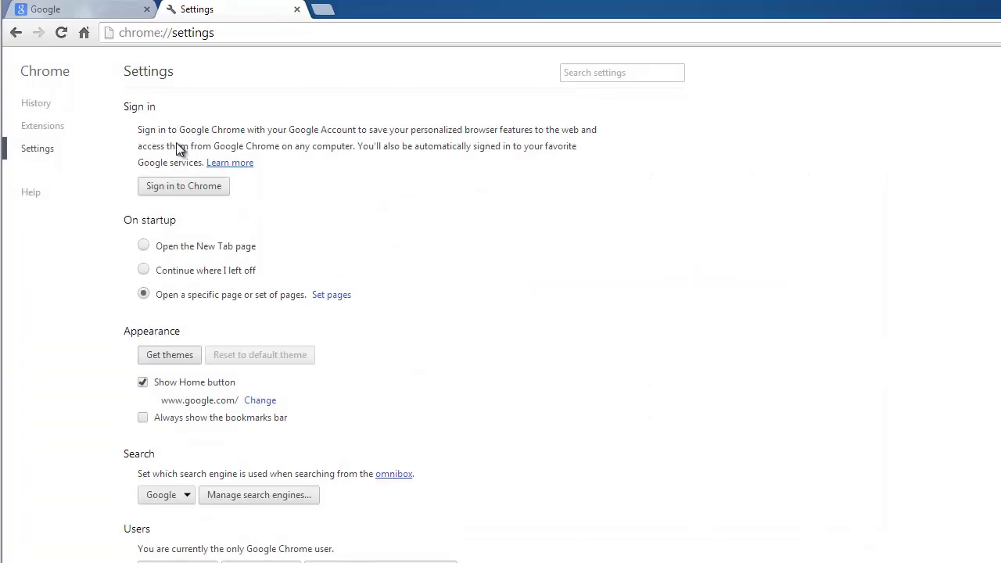
left_click(296, 8)
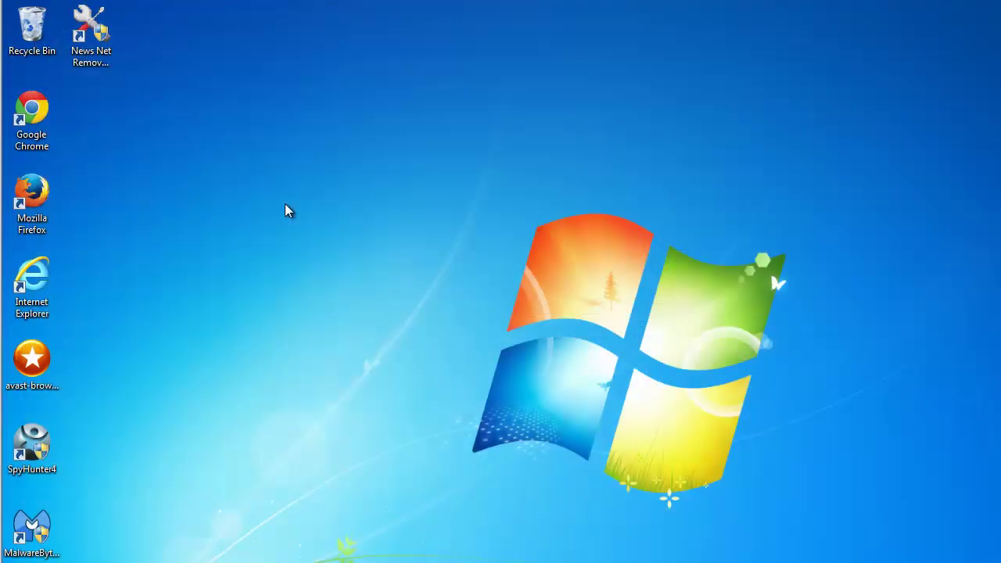
right_click(286, 207)
left_click(318, 248)
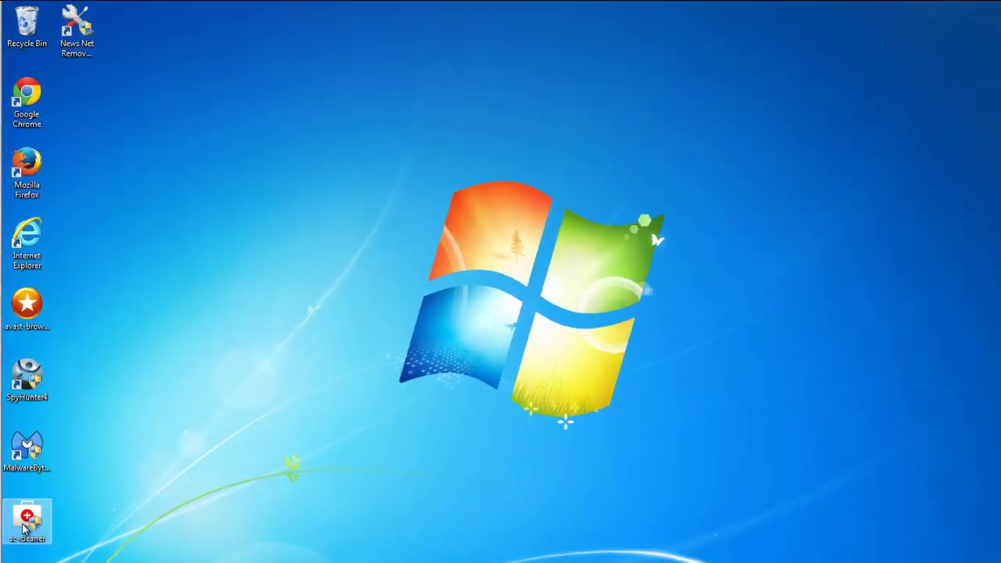
right_click(37, 229)
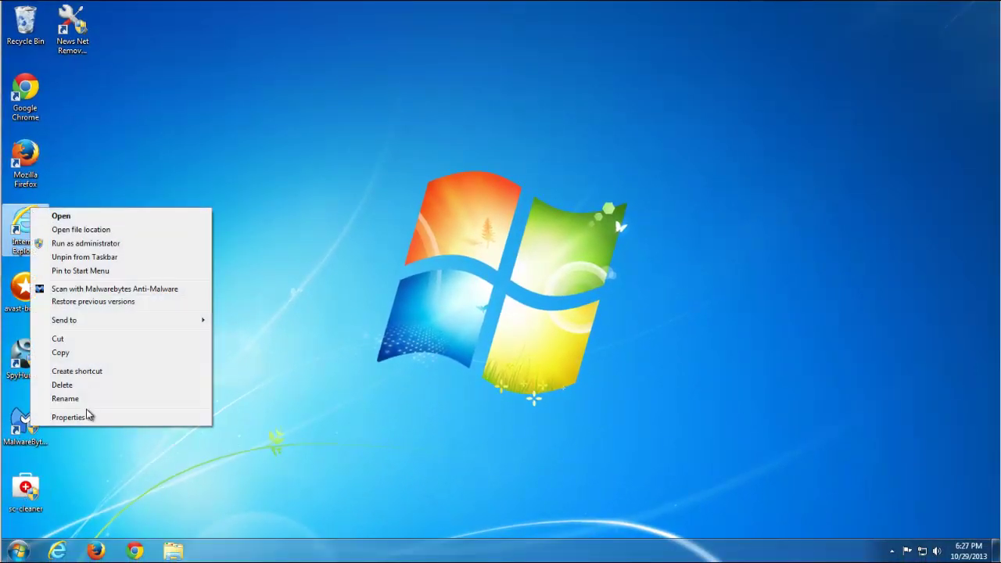
left_click(69, 417)
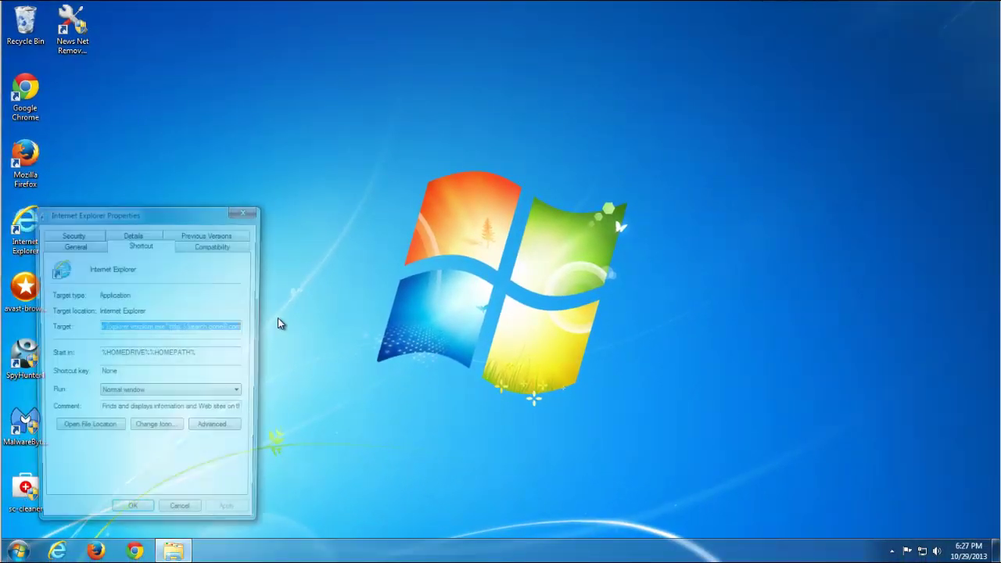
left_click(200, 328)
key("shift+End")
left_click(205, 328)
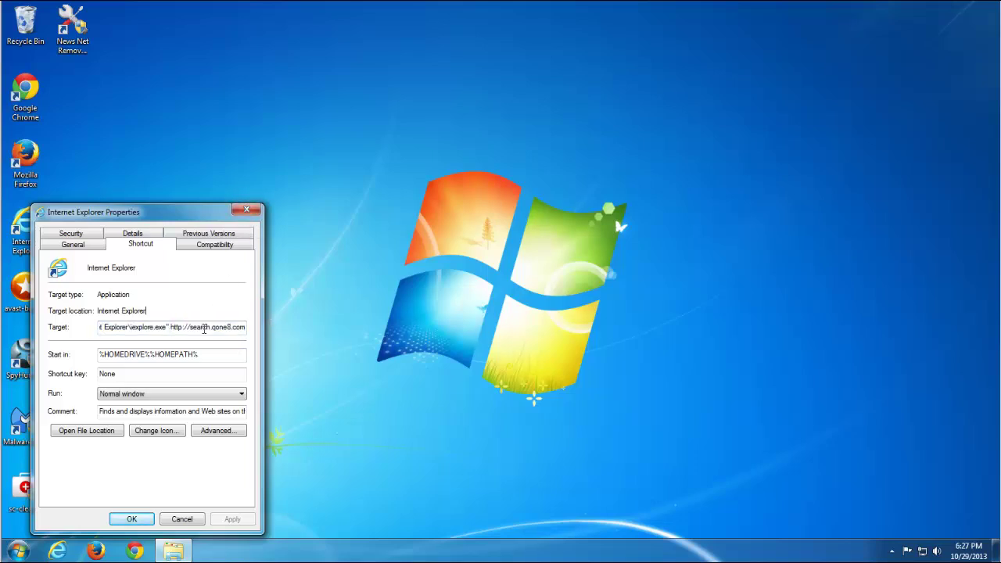
left_click_drag(190, 327, 228, 329)
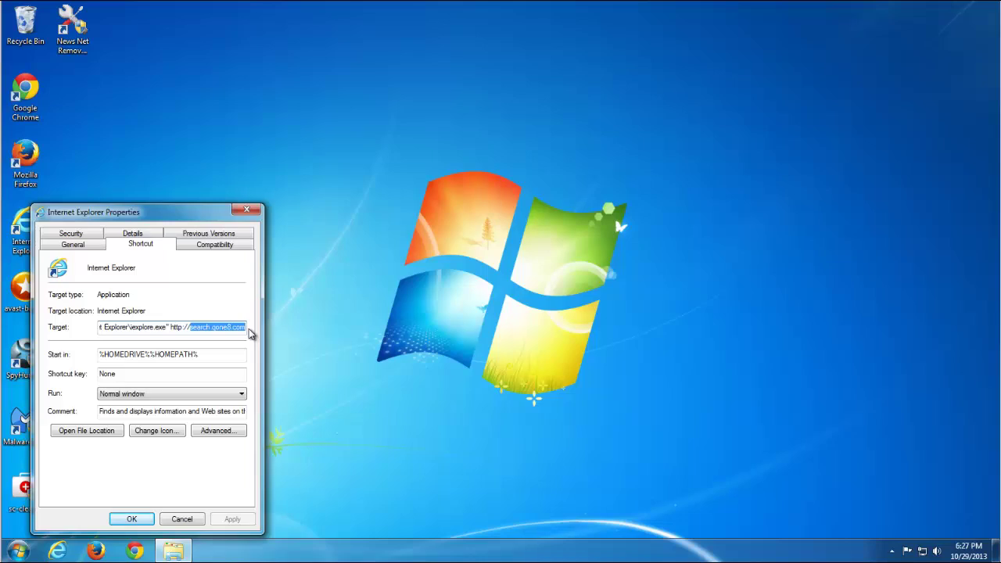
type("www.news")
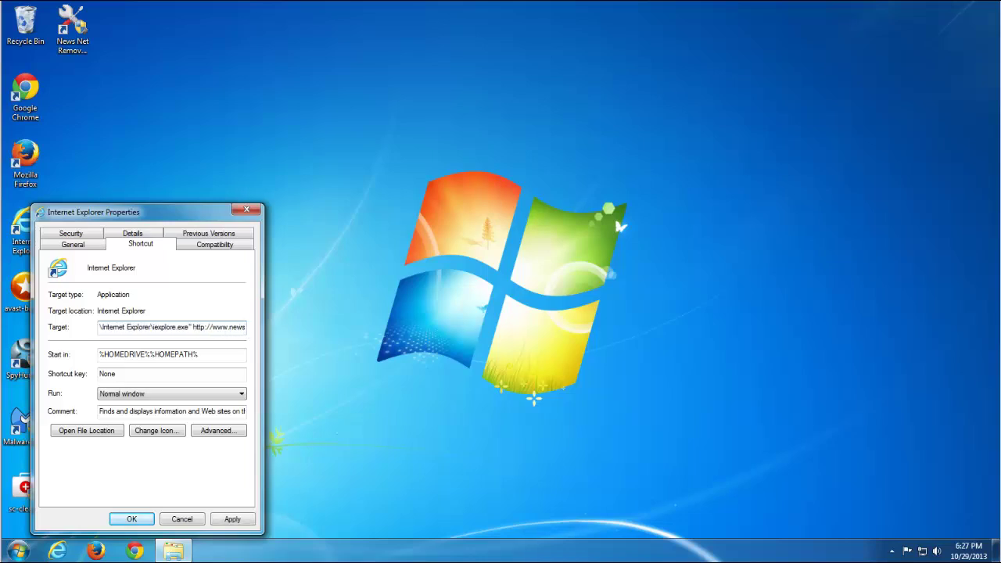
type(".net")
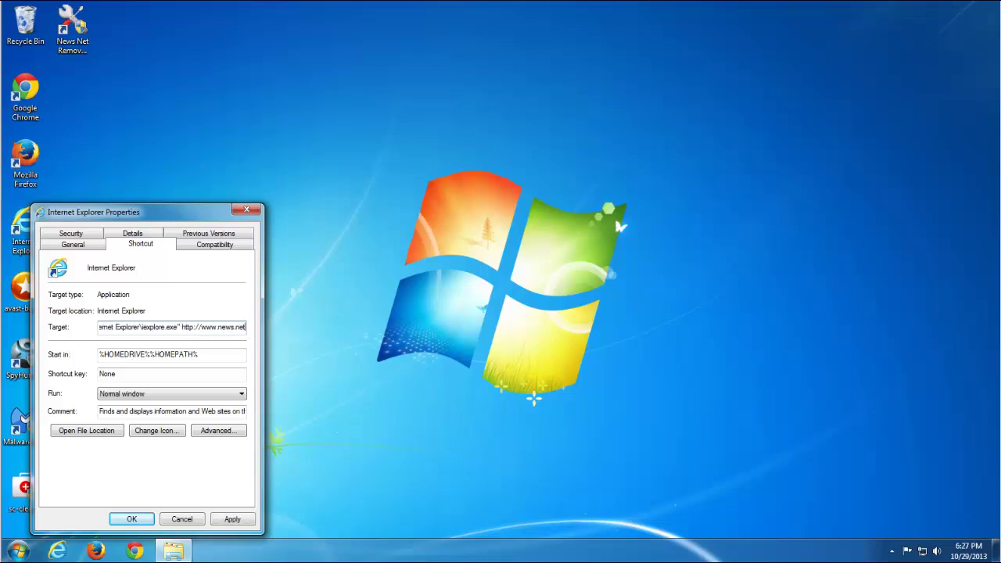
left_click(237, 520)
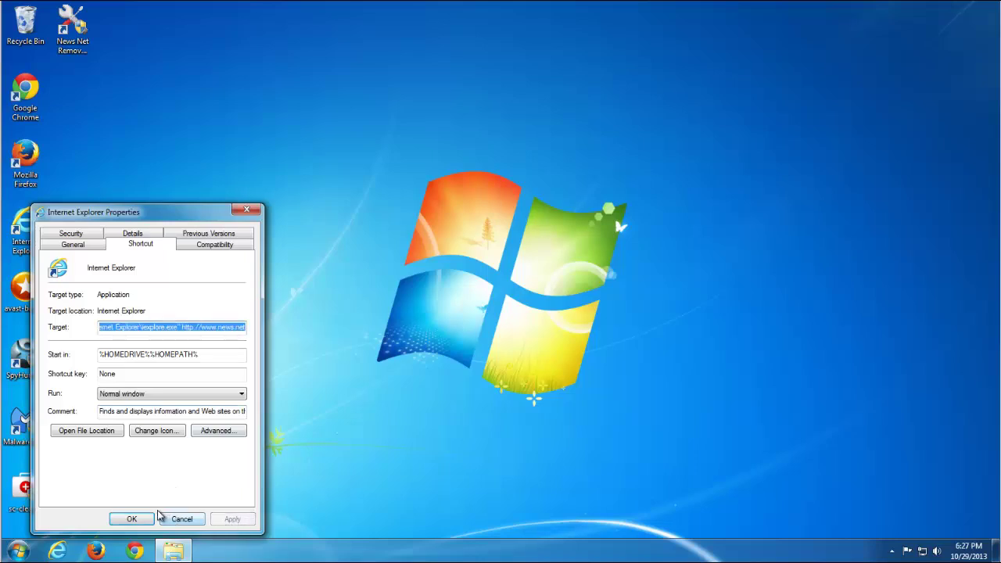
left_click(130, 519)
right_click(165, 286)
left_click(188, 323)
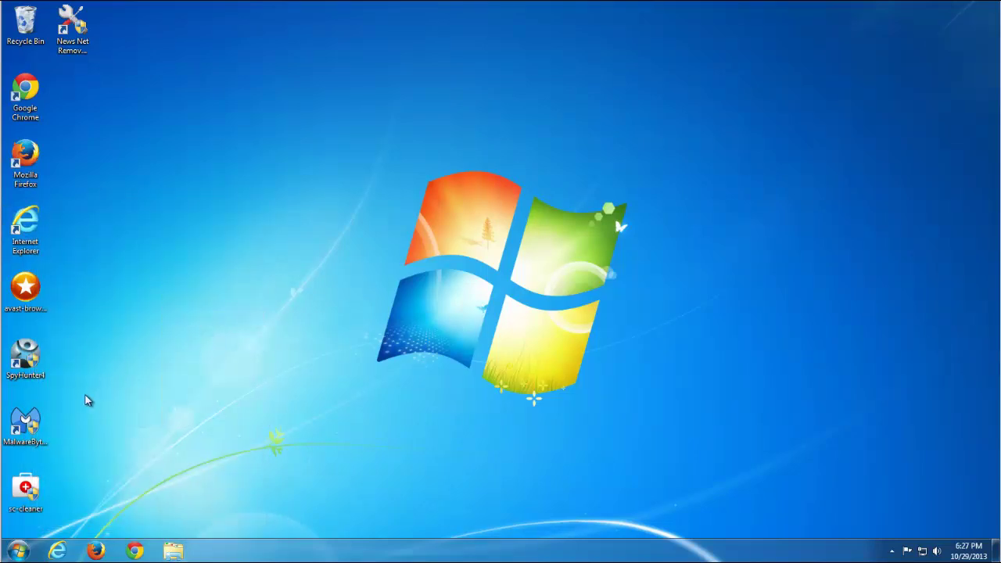
Step: Run sc-cleaner with administrator permission to scan for hijacked shortcuts, and close its log
double_click(30, 489)
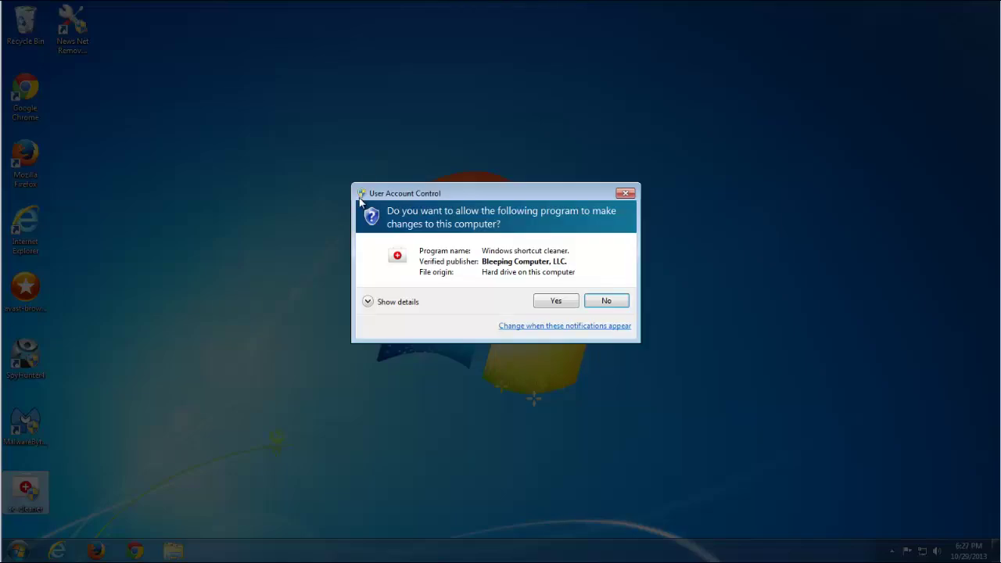
left_click(558, 302)
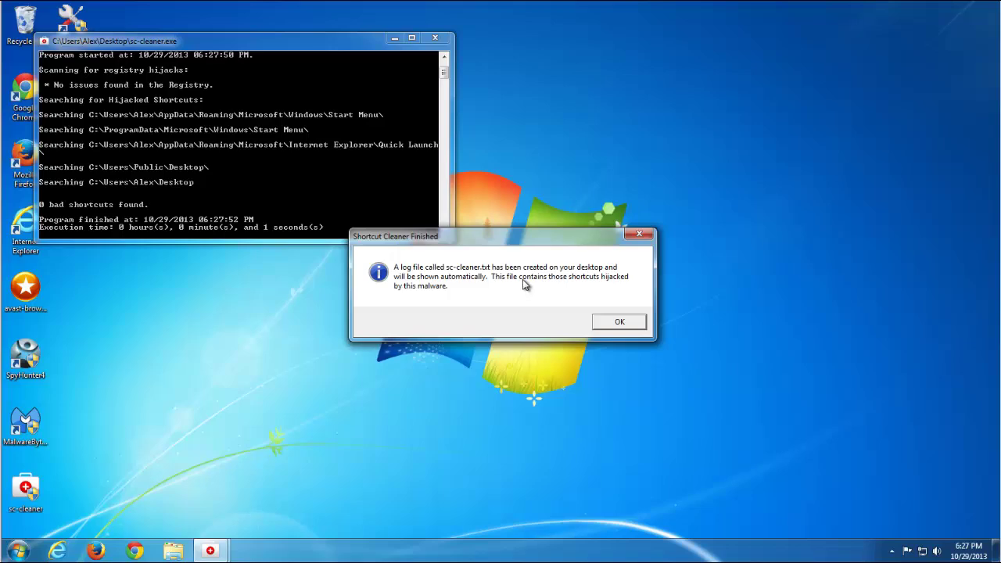
left_click(635, 323)
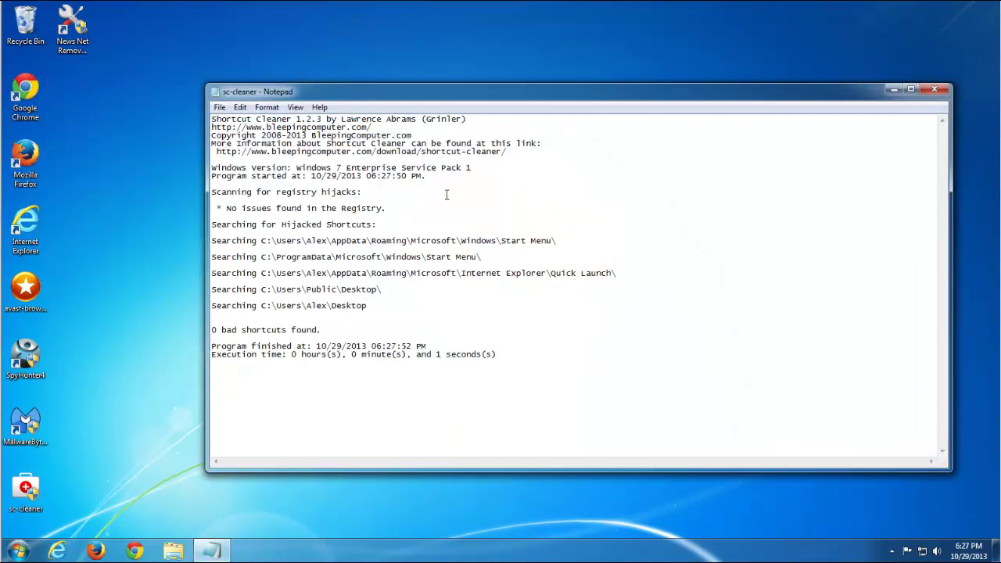
left_click(938, 91)
right_click(38, 233)
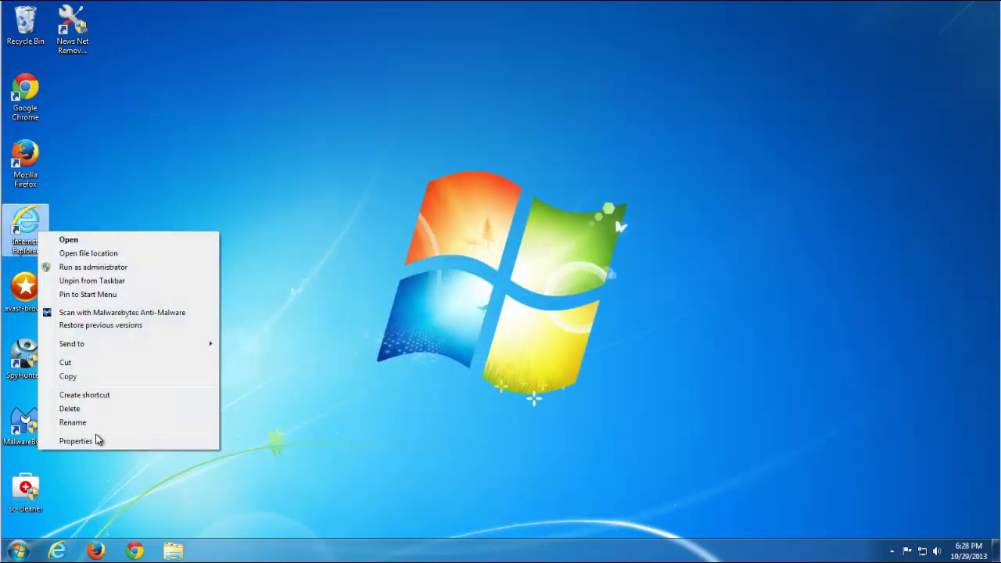
left_click(76, 441)
left_click_drag(186, 328, 351, 328)
key("Delete")
left_click(240, 523)
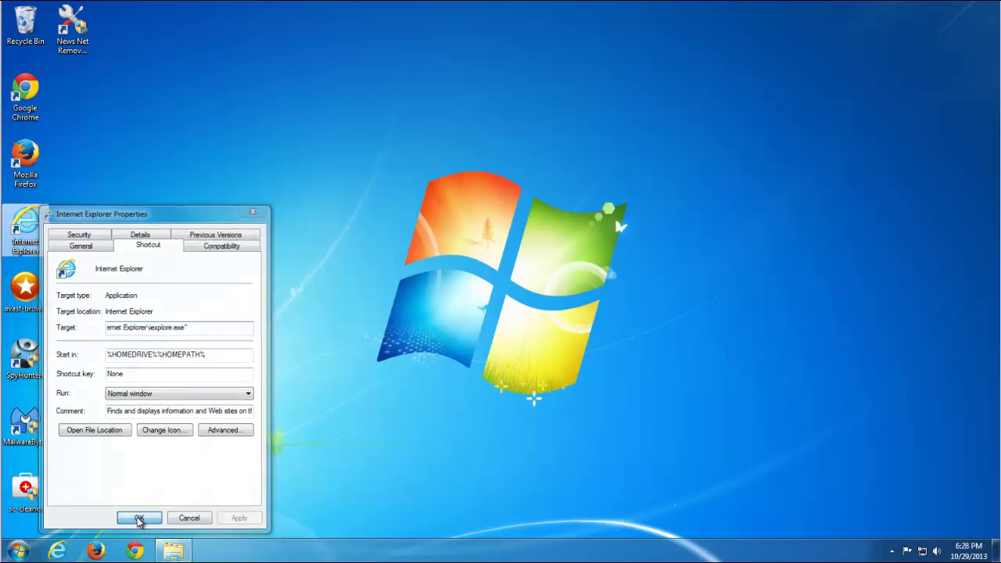
left_click(139, 518)
right_click(22, 163)
left_click(82, 387)
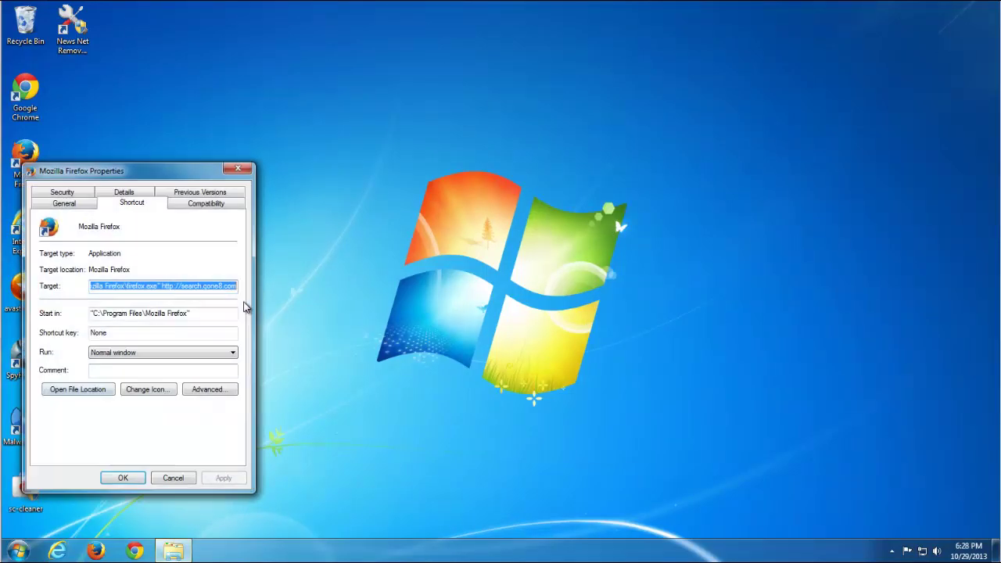
left_click_drag(163, 289, 342, 309)
key("Delete")
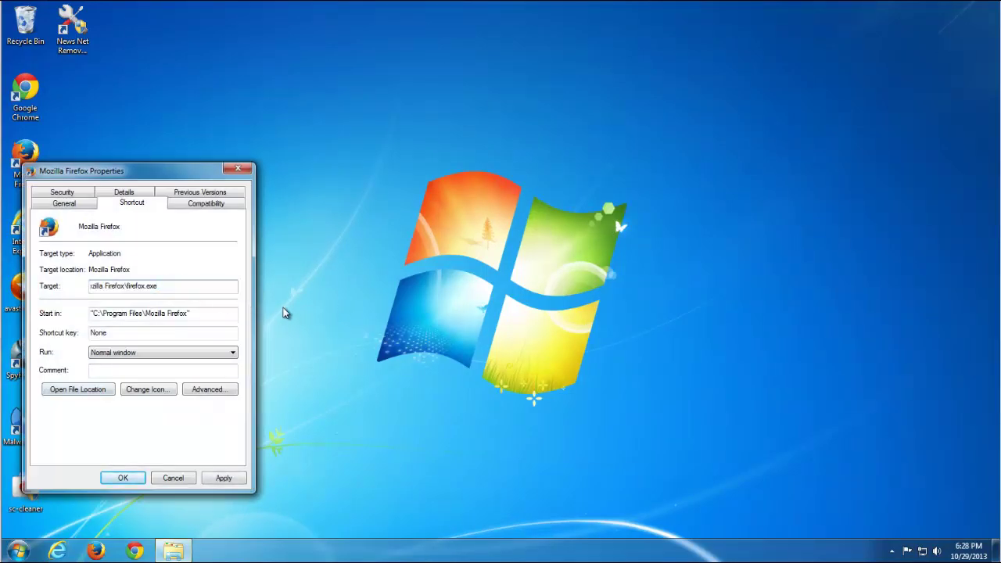
left_click(223, 480)
left_click(158, 360)
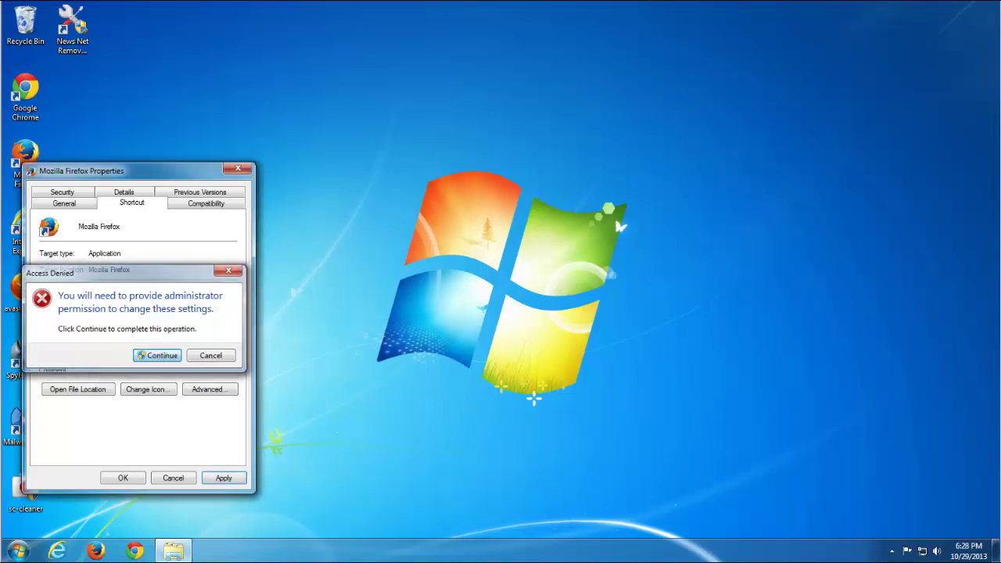
left_click(123, 478)
Step: Delete the web address after chrome.exe in the Google Chrome desktop shortcut's target and save it with administrator permission
right_click(11, 94)
left_click(59, 313)
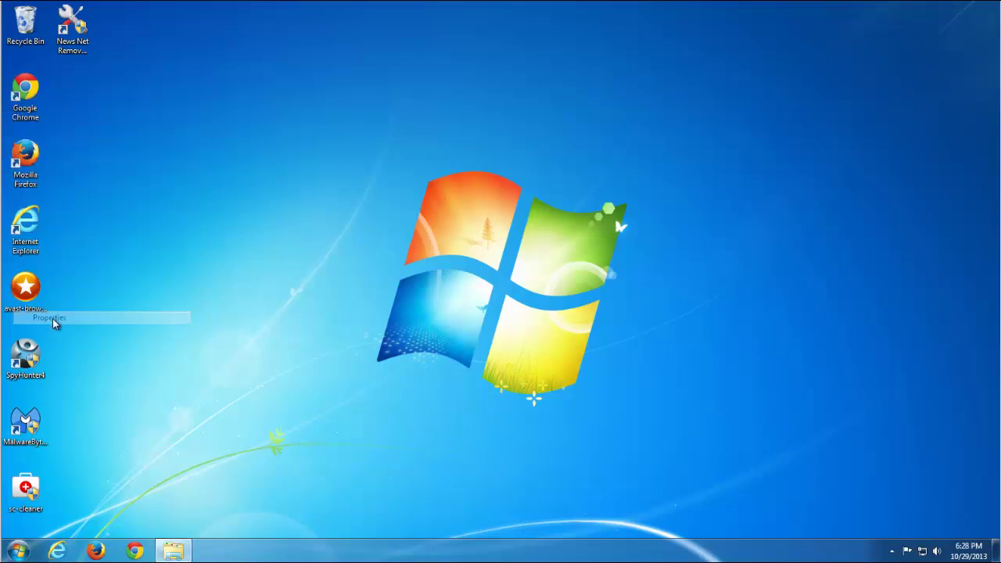
left_click_drag(149, 221, 213, 223)
left_click(143, 221)
left_click_drag(148, 221, 234, 227)
key("Delete")
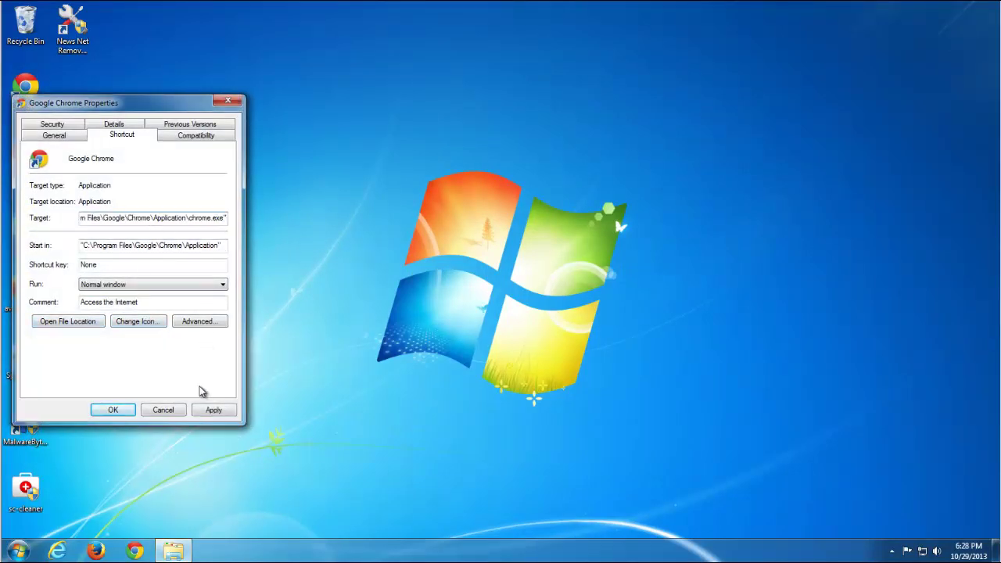
left_click(212, 411)
left_click(149, 288)
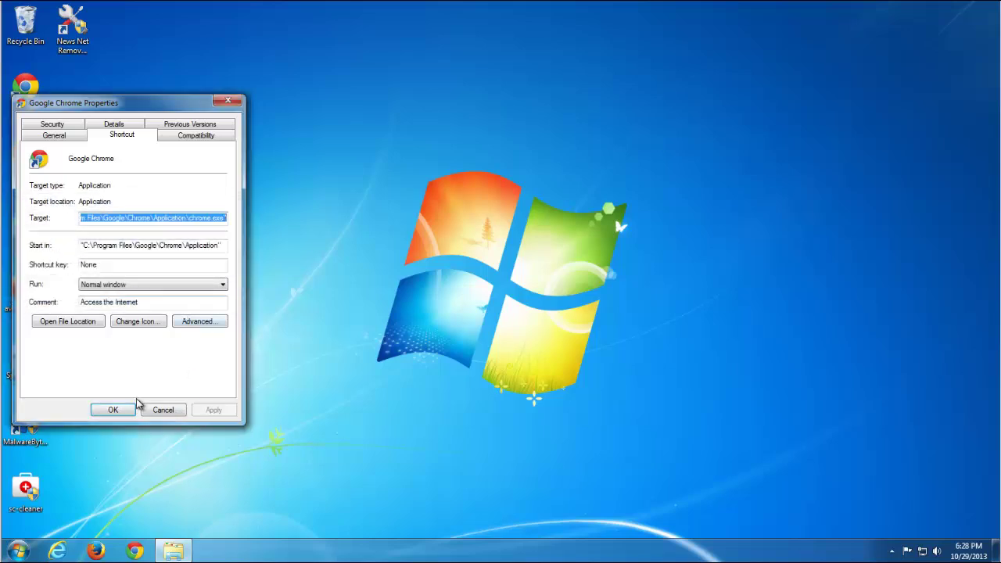
left_click(114, 410)
right_click(201, 189)
left_click(225, 222)
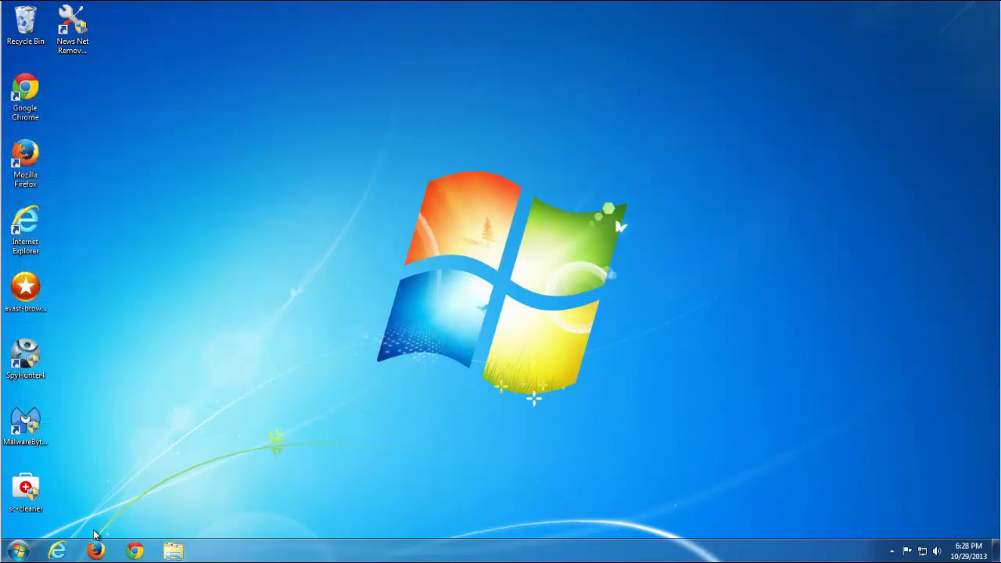
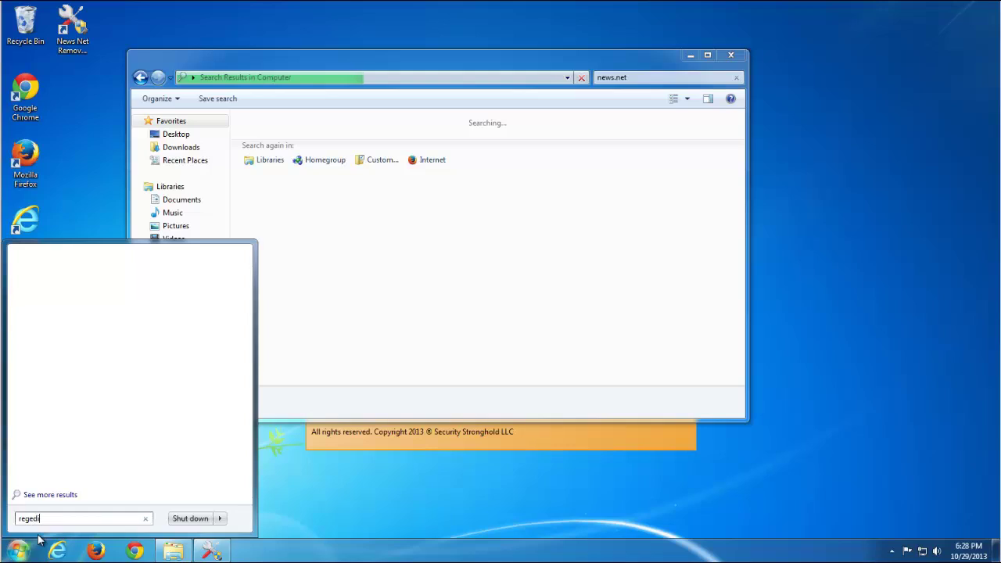
Step: Open the Registry Editor and allow it to make changes to the computer
left_click(56, 277)
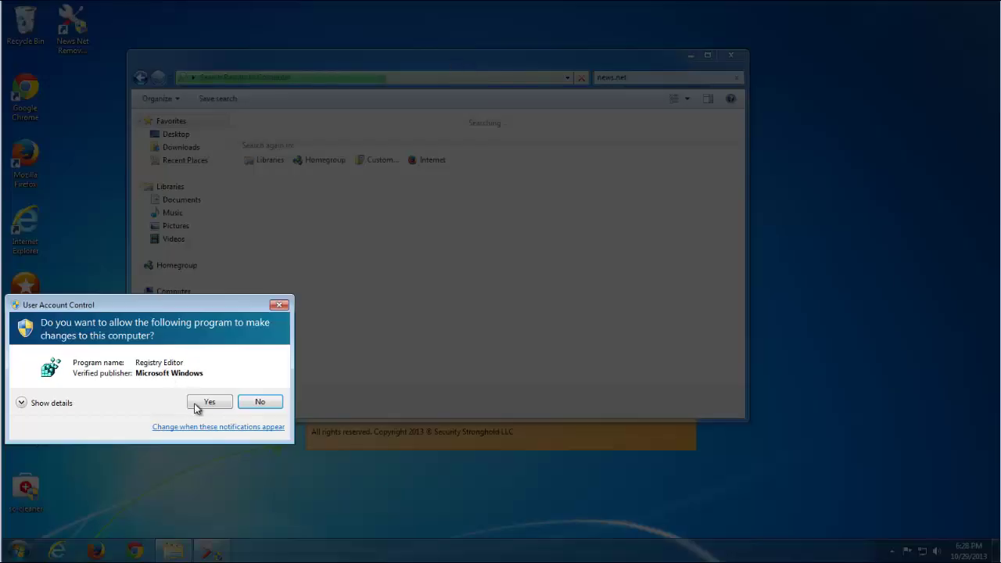
left_click(197, 404)
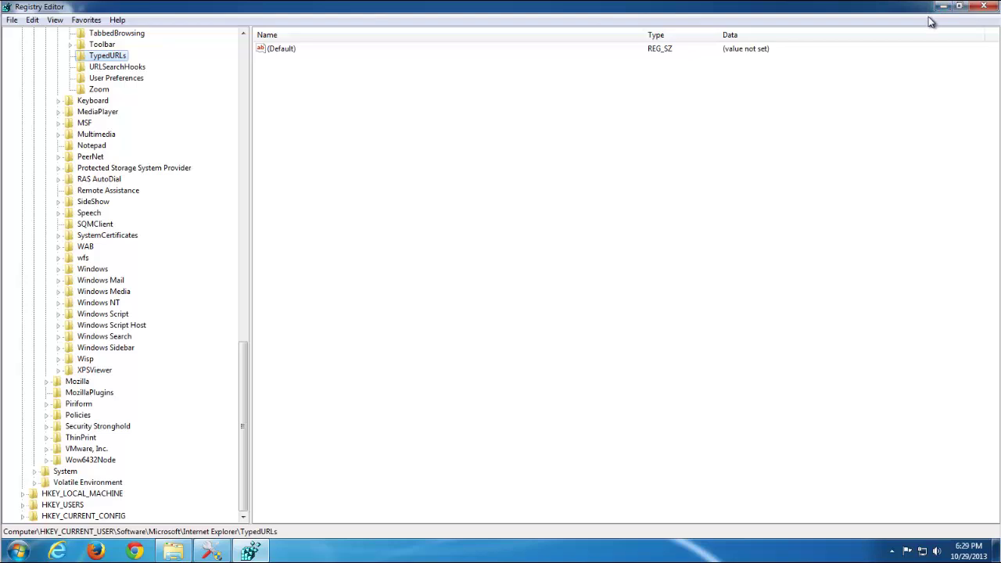
Step: Minimise the open windows and run Malwarebytes Anti-Malware from the desktop with administrator permission
left_click(942, 8)
left_click(692, 58)
right_click(33, 420)
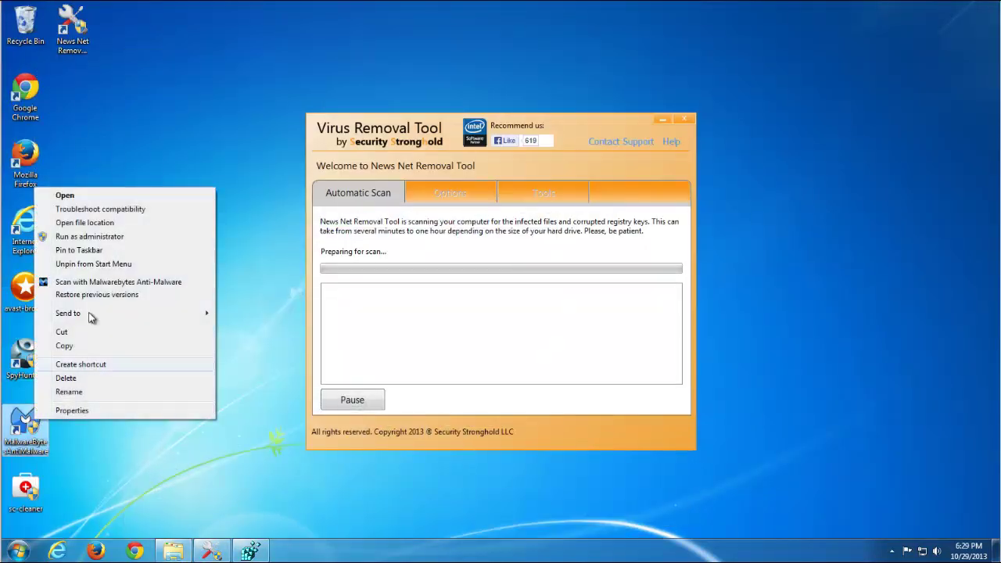
left_click(82, 236)
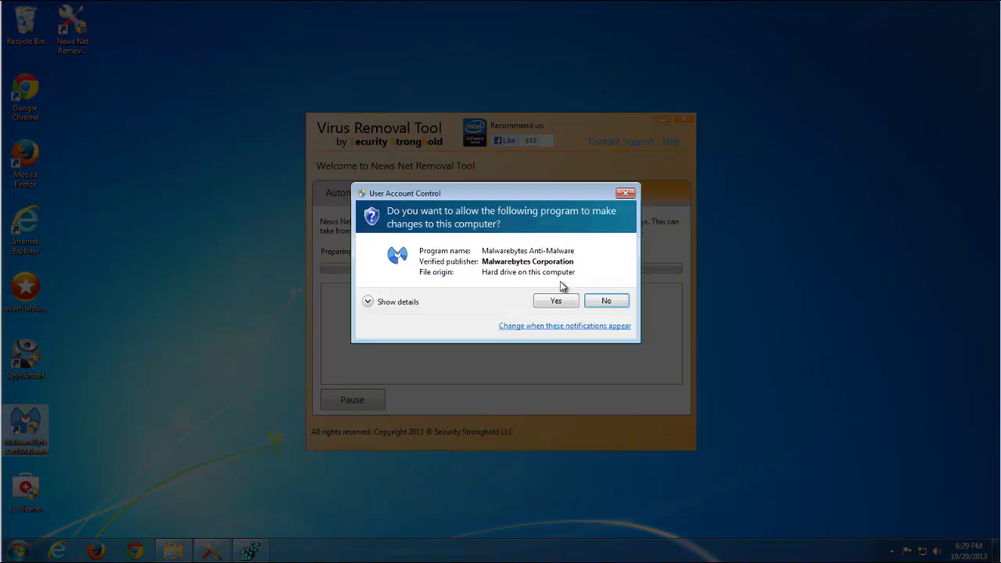
left_click(558, 300)
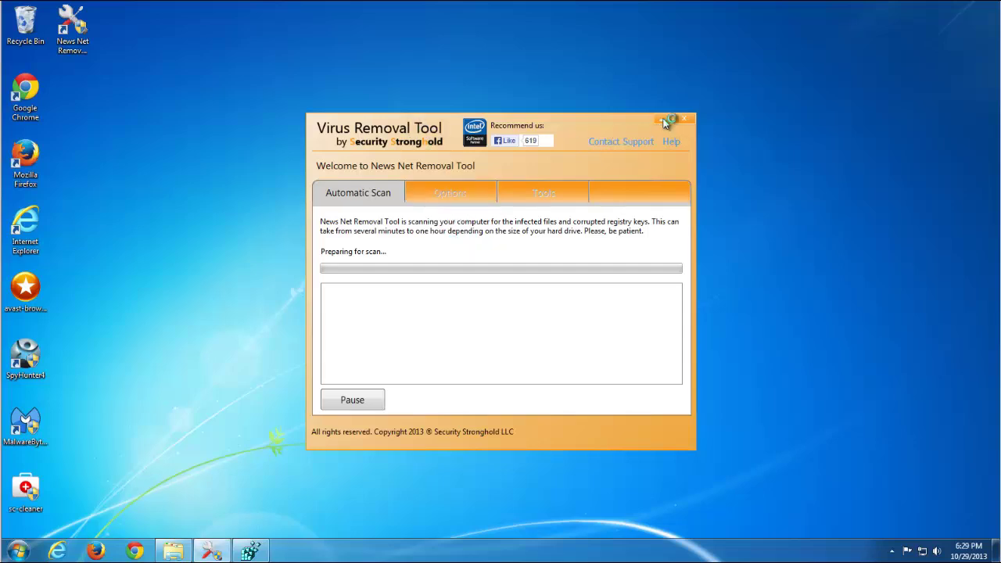
Step: Search the whole registry for news.net, starting from Computer, and check on the News Net Removal Tool scan
left_click(252, 552)
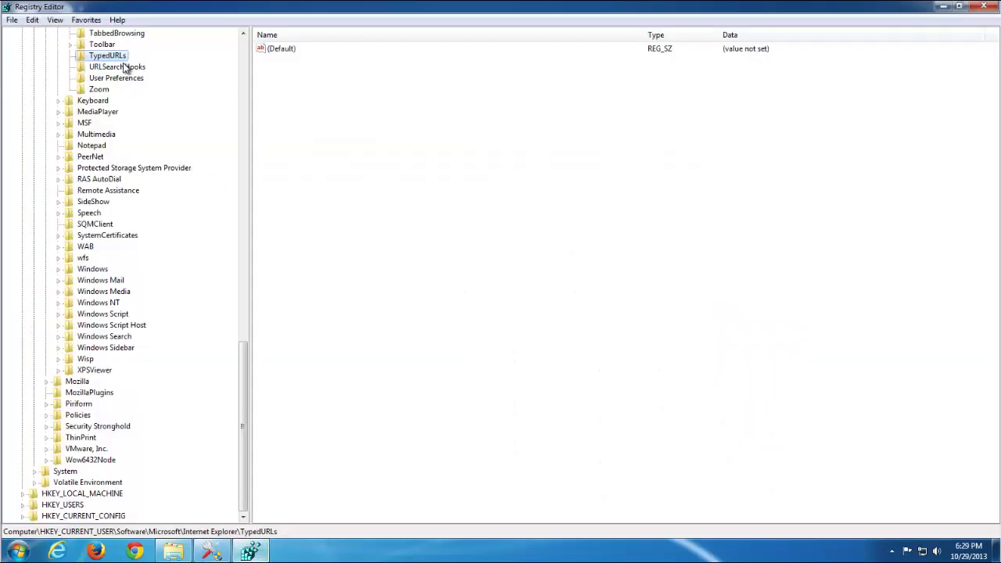
left_click_drag(246, 399, 214, 58)
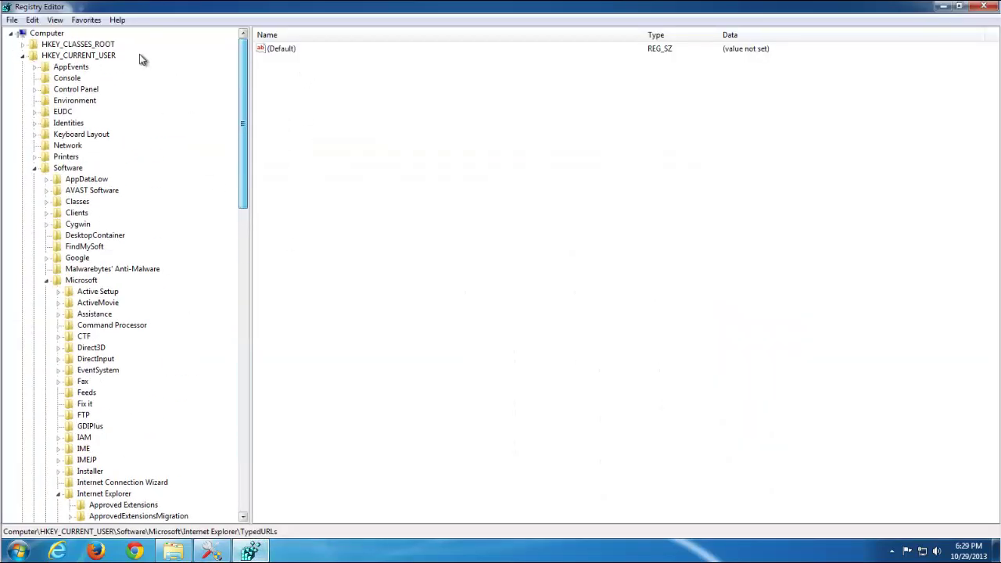
left_click(23, 55)
left_click(35, 33)
left_click(32, 20)
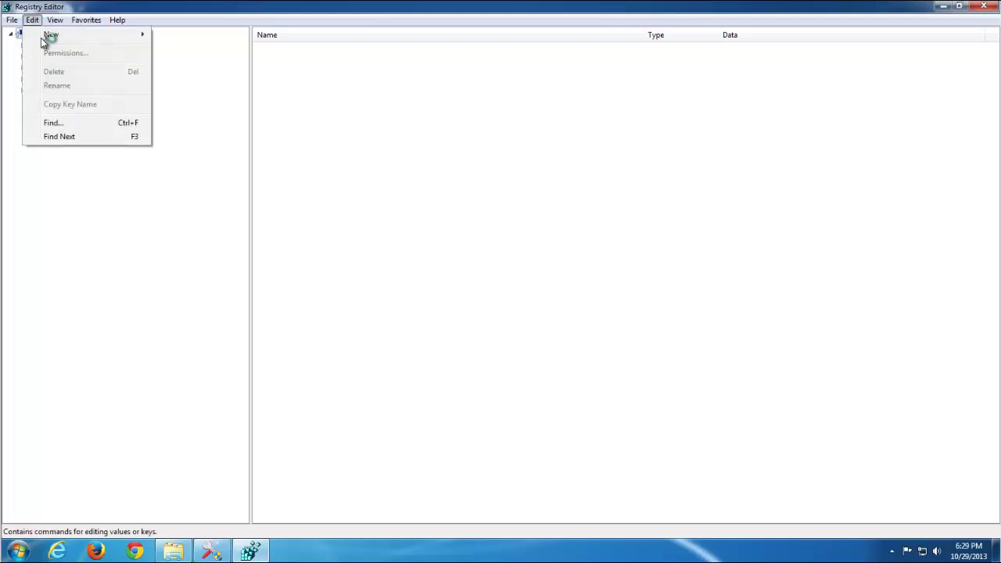
left_click(55, 123)
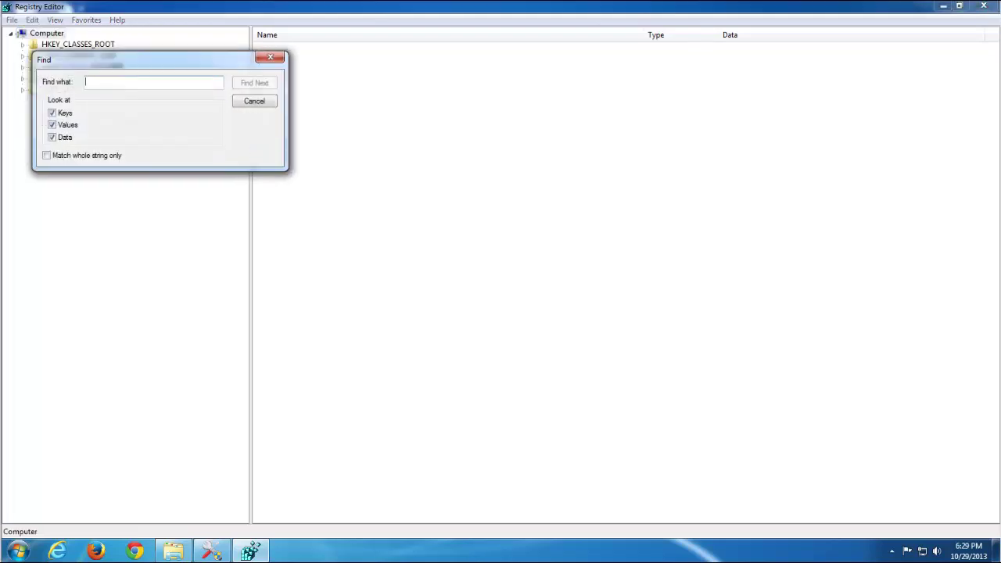
type("news.net")
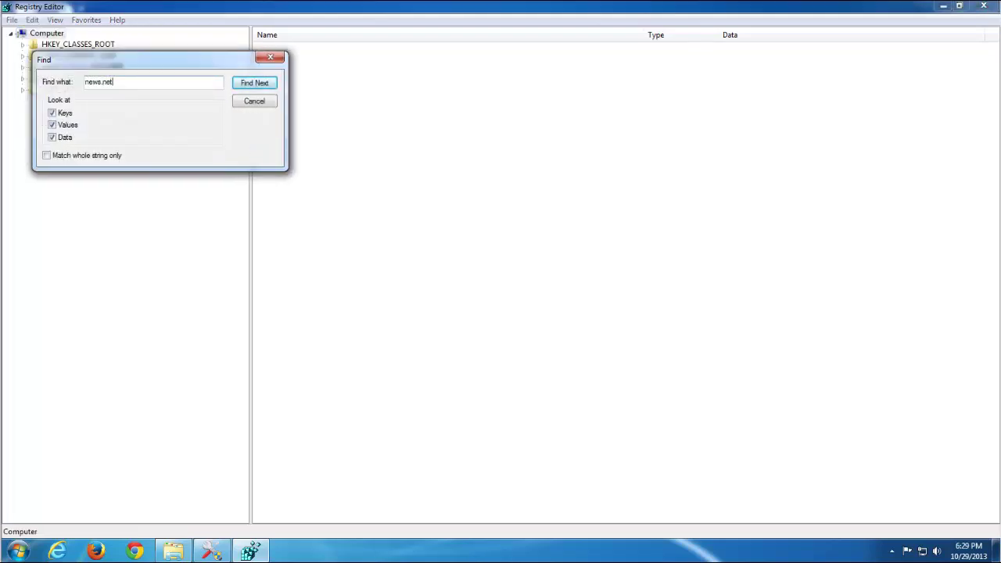
left_click(261, 82)
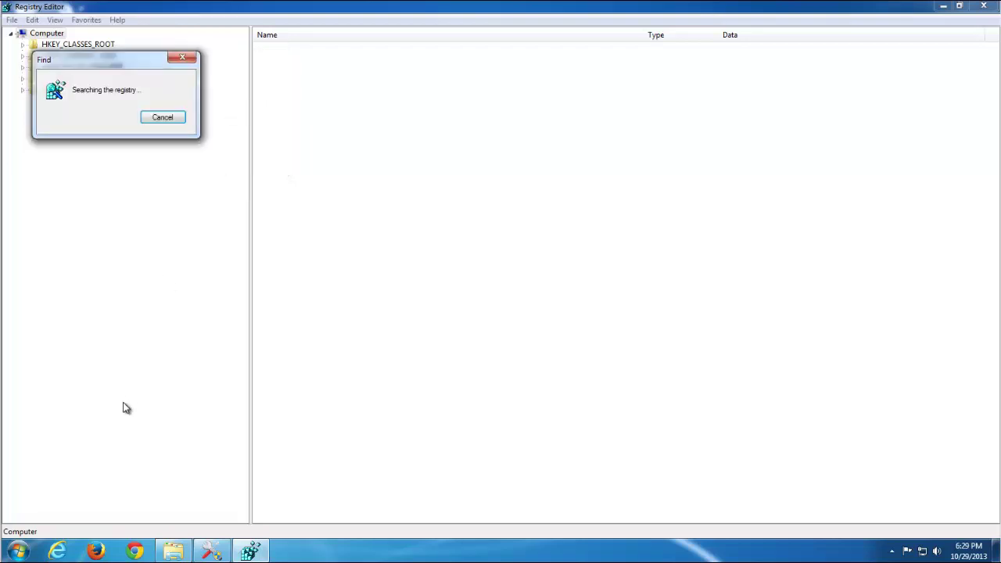
left_click(212, 552)
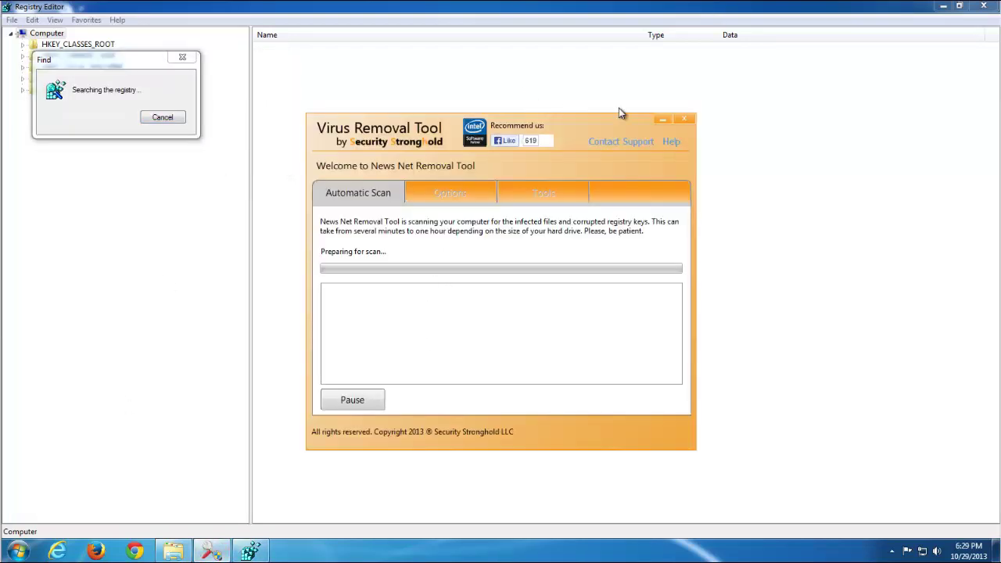
left_click(658, 121)
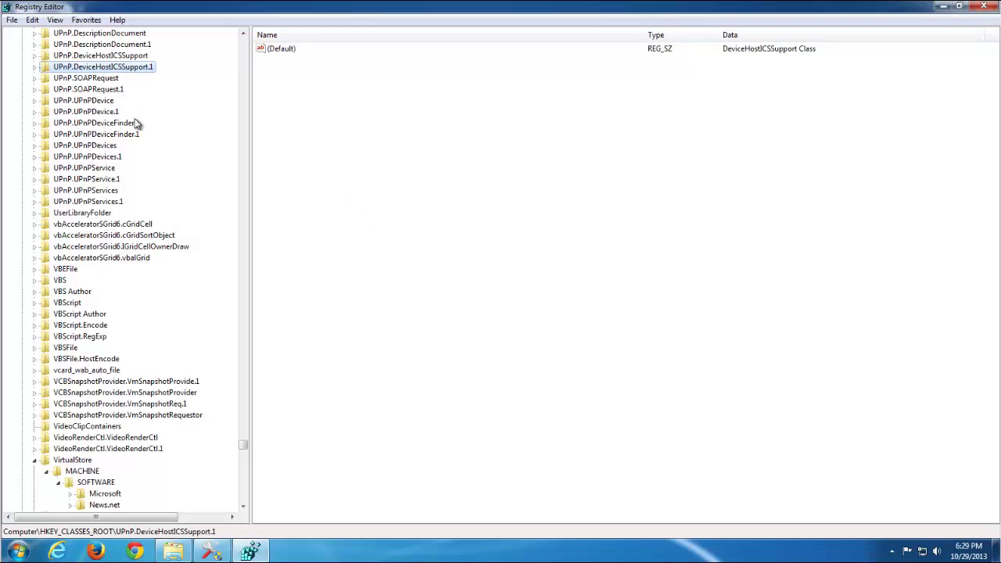
Step: Delete the News.net key under HKEY_CLASSES_ROOT\VirtualStore\MACHINE\SOFTWARE
scroll(142, 125, "up", 2)
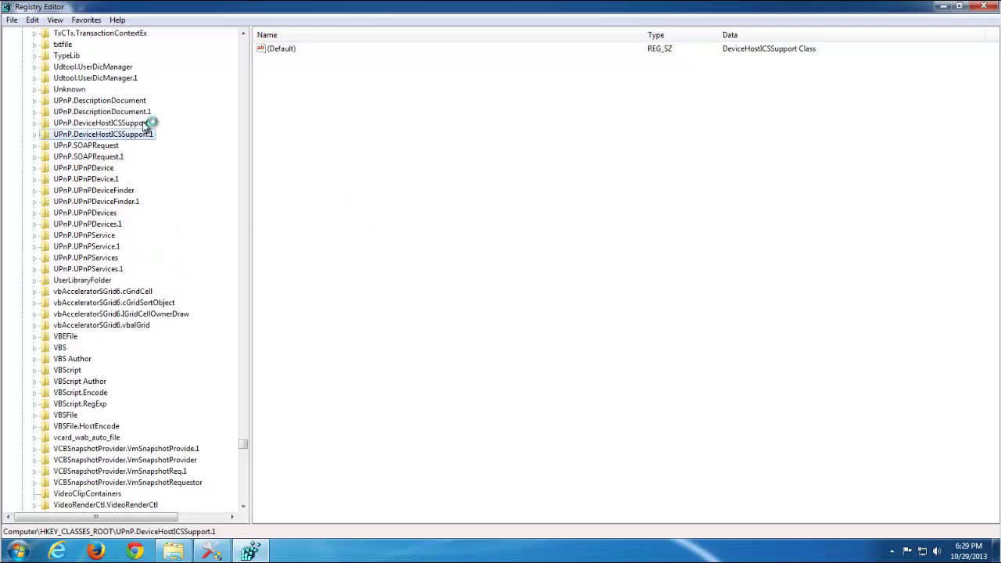
scroll(163, 347, "down", 3)
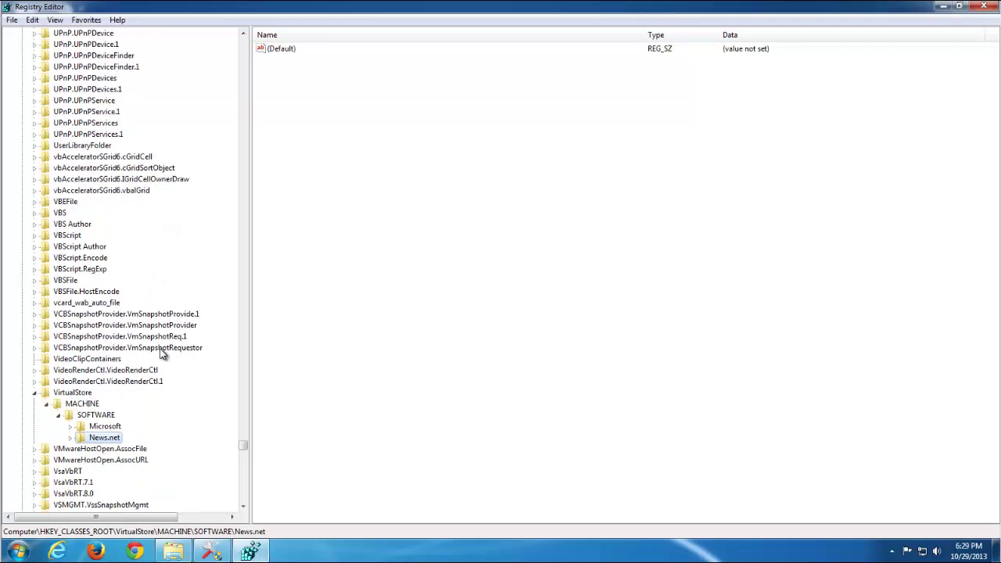
key("Delete")
key("Return")
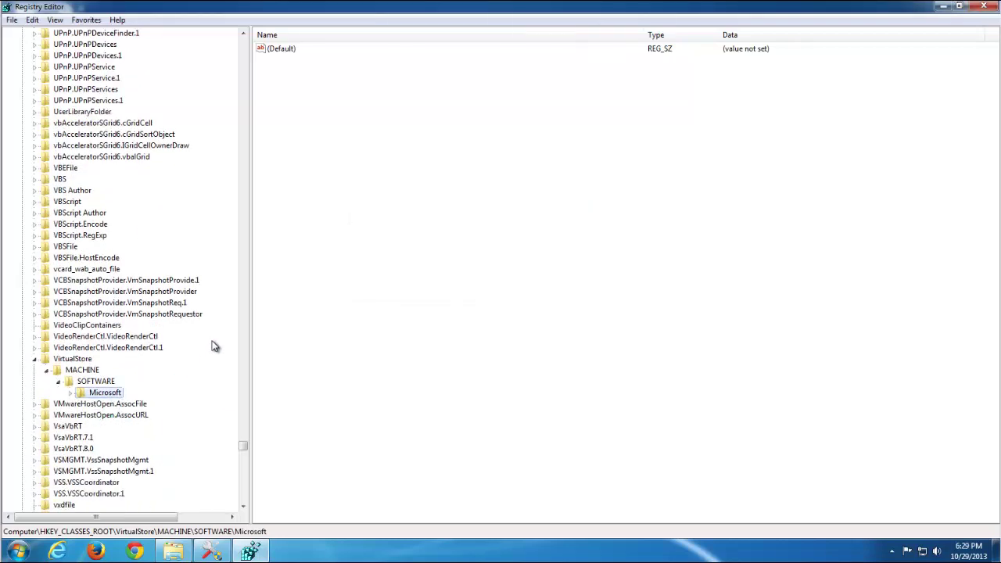
Step: Find the next news.net match and delete the news.net and SweetIM keys under Internet Explorer's InternetRegistry branch
key("F3")
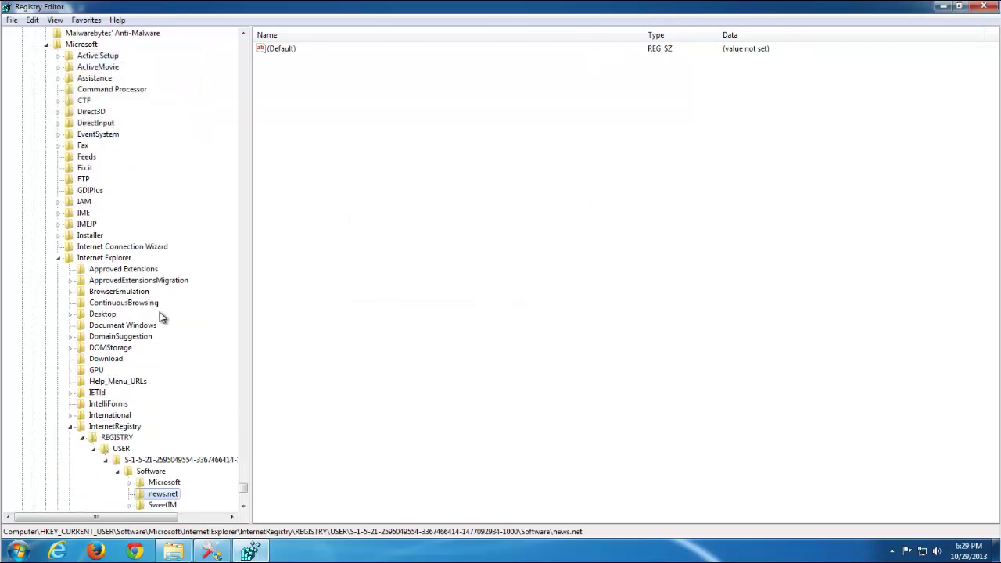
key("Delete")
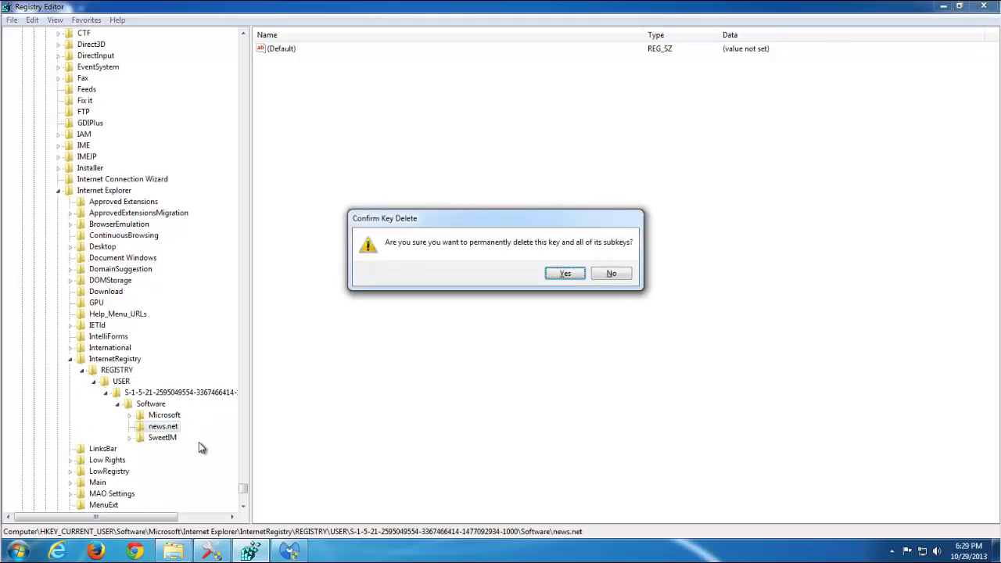
key("Return")
key("Delete")
key("Return")
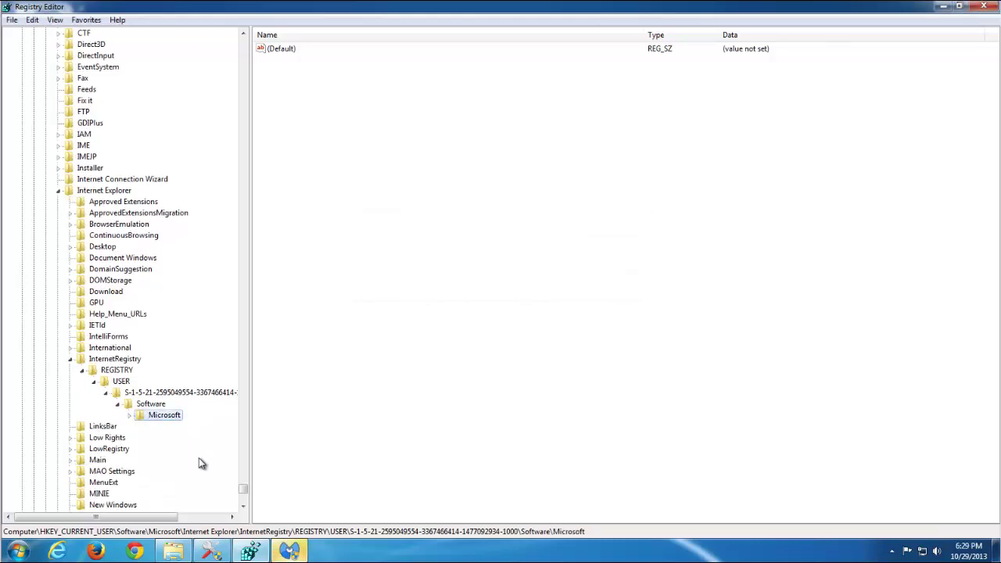
Step: Switch to Malwarebytes Anti-Malware and start updating its database
left_click(289, 552)
left_click(372, 177)
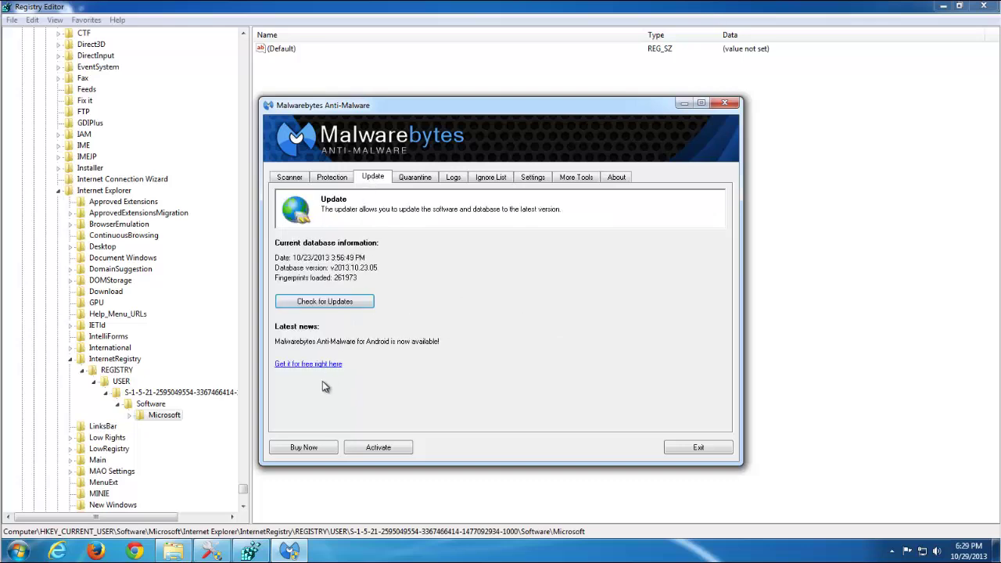
left_click(313, 306)
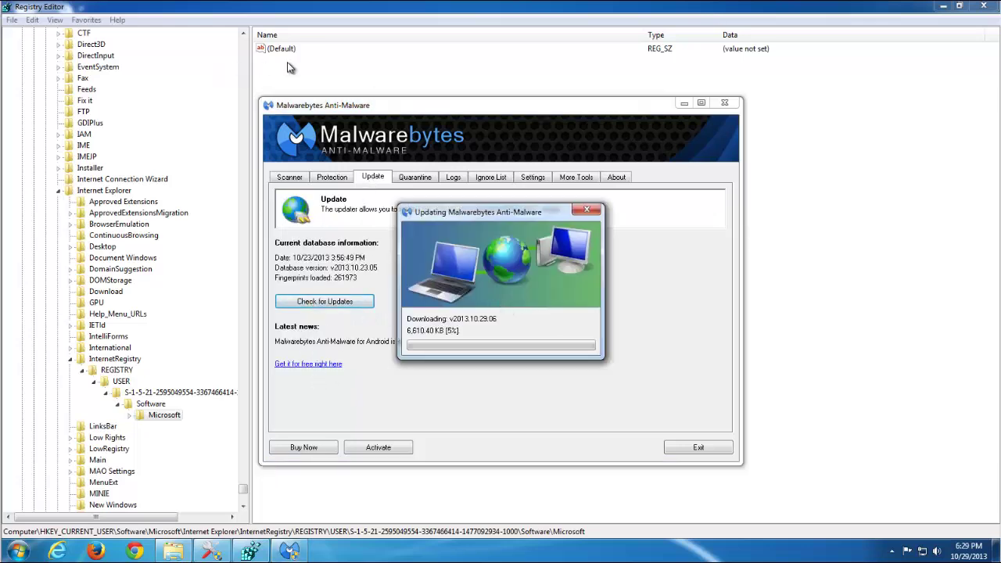
Step: Return to the Registry Editor and delete the News.net and Omiga Plus values from HKEY_CURRENT_USER's Windows CurrentVersion Run key
left_click(153, 9)
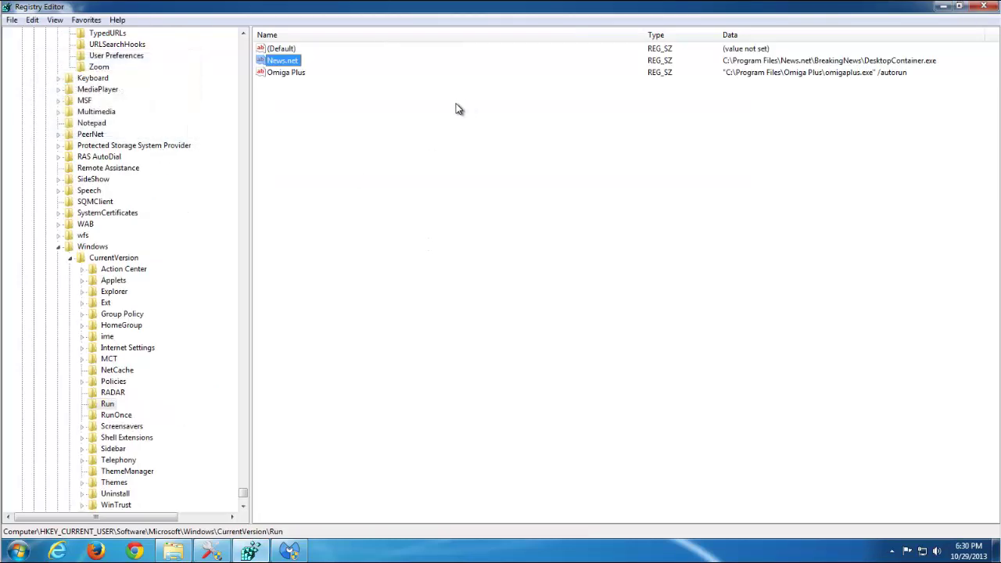
key("Delete")
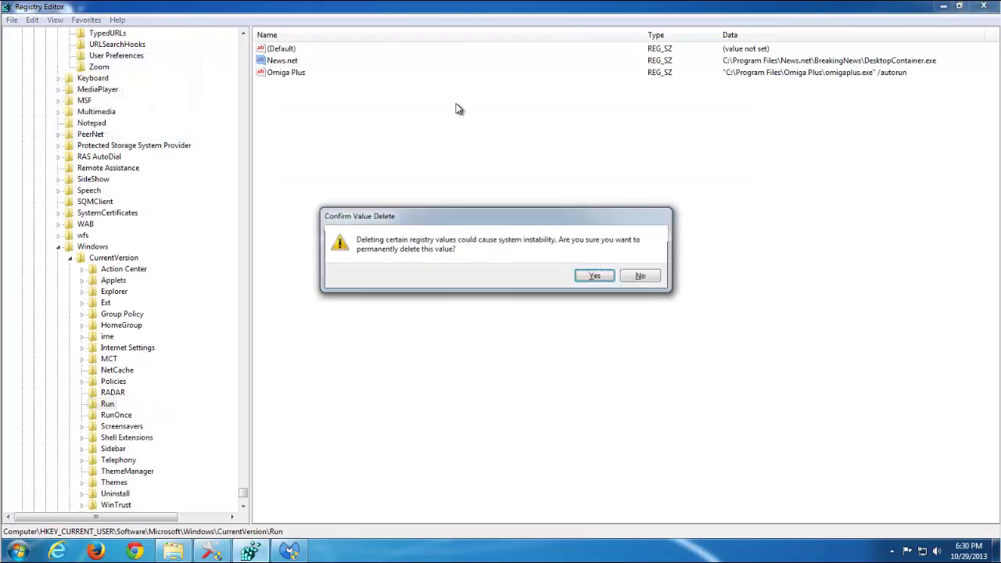
key("Return")
left_click(286, 60)
key("Delete")
key("Return")
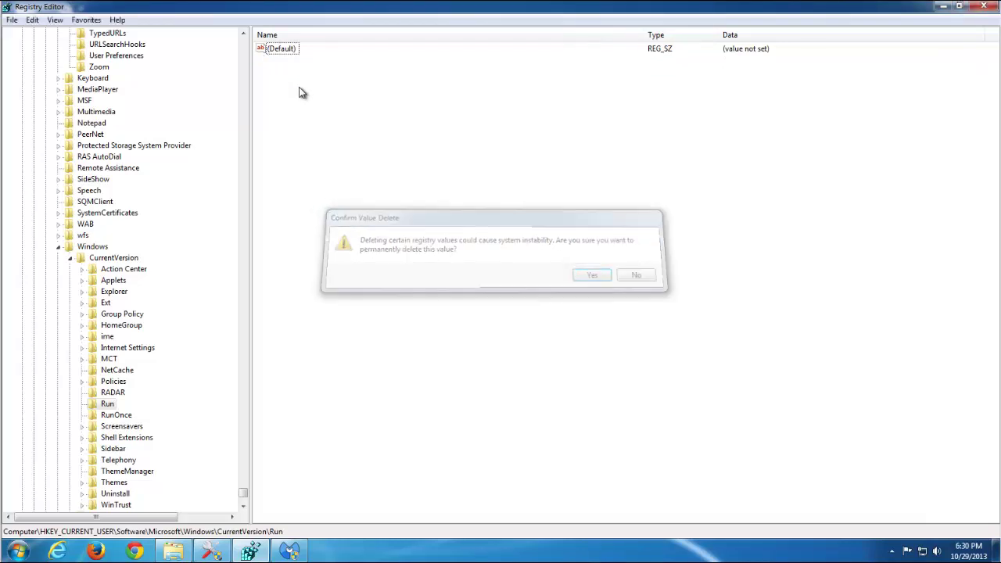
Step: Search for the next news.net registry match, checking the Malwarebytes update and the News Net Removal Tool scan meanwhile
key("F3")
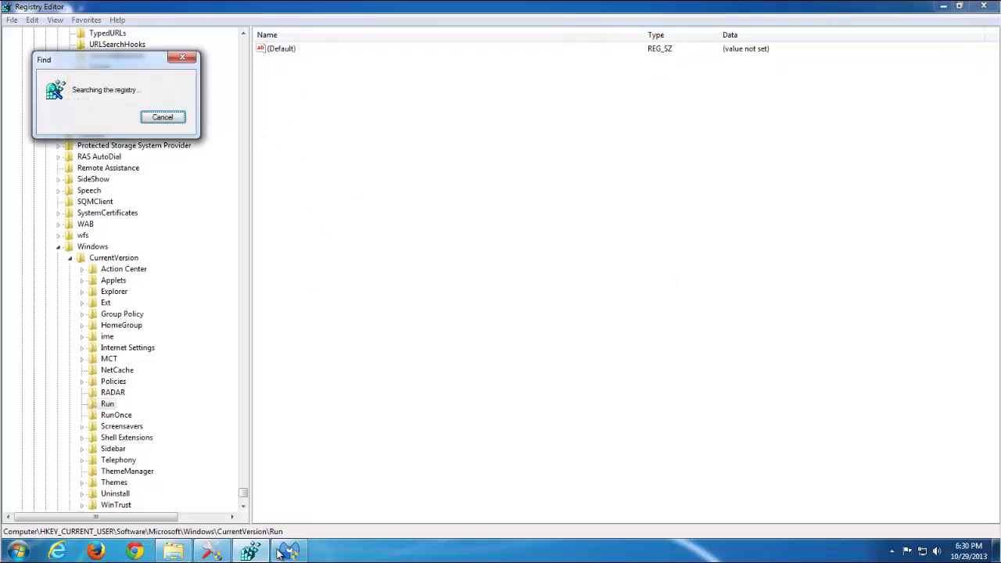
left_click(284, 552)
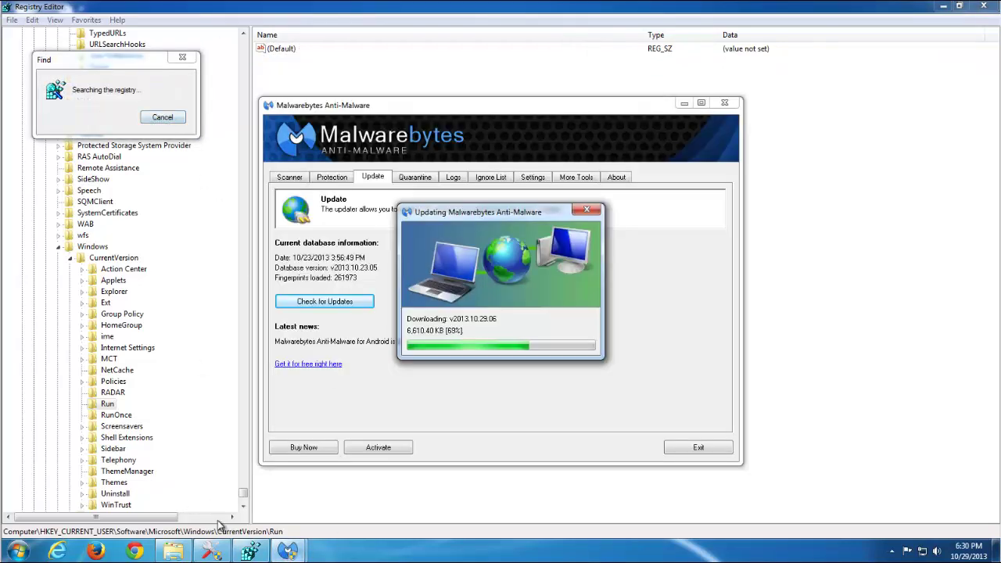
left_click(211, 552)
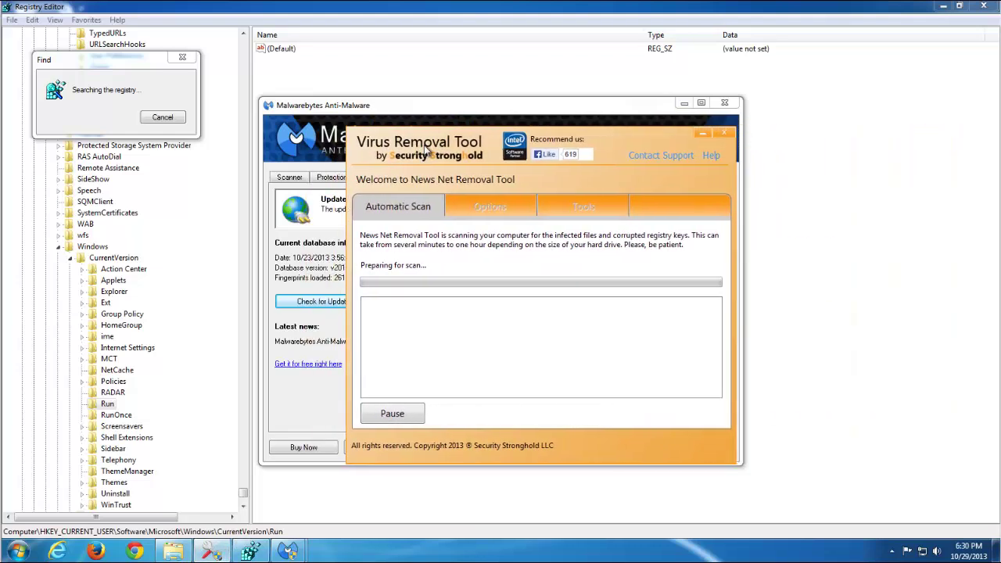
left_click(251, 552)
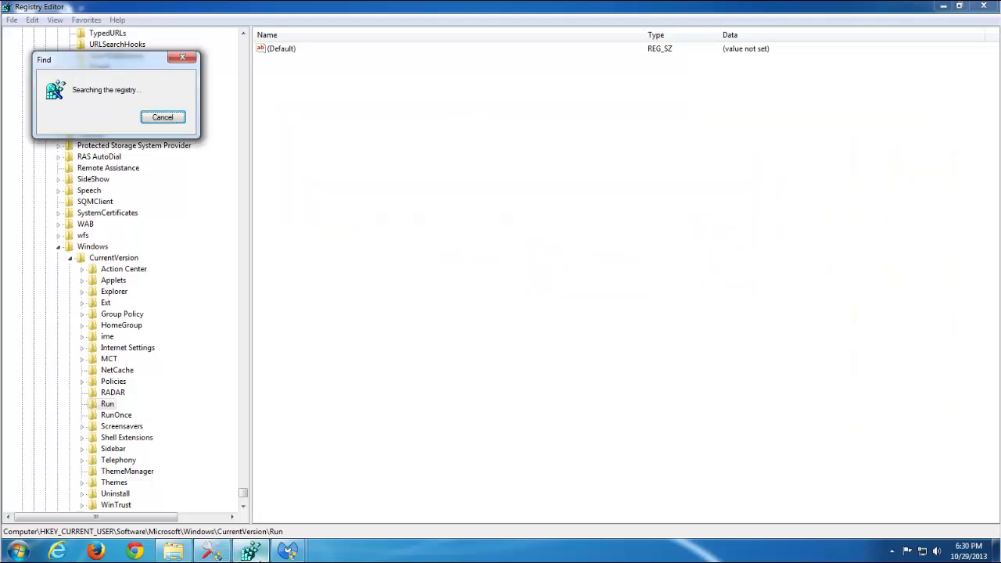
left_click(184, 553)
left_click(184, 553)
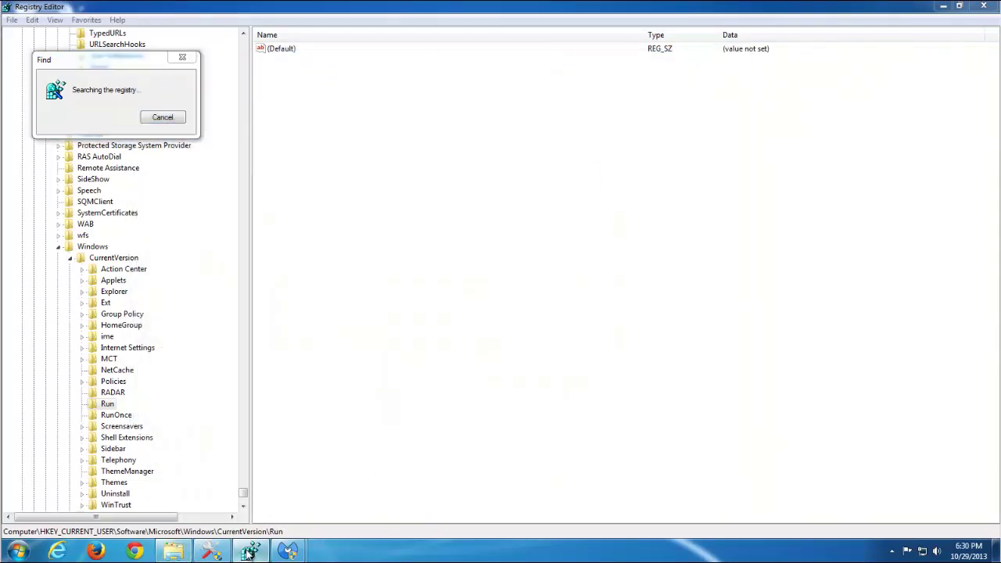
left_click(208, 553)
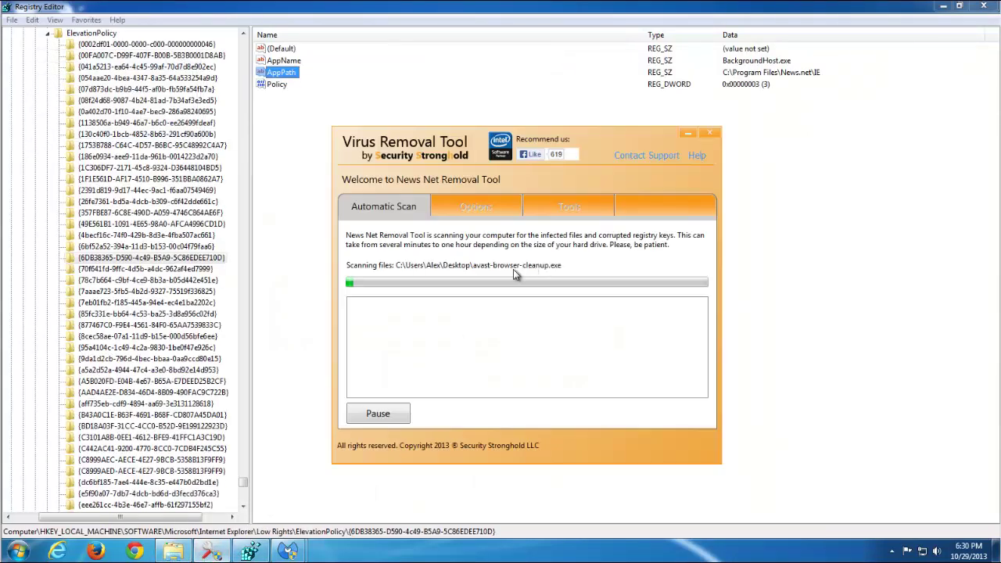
left_click(686, 135)
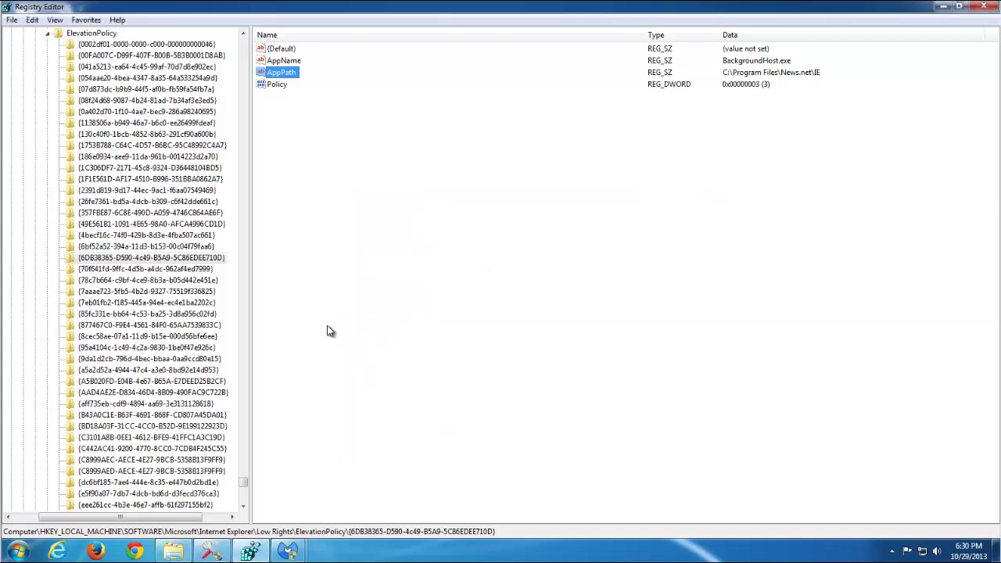
Step: Delete the ElevationPolicy key {6DB38365-D590-4c49-B5A9-5C86EDEE710D}, whose AppPath points to the News.net program folder
key("Tab")
key("Delete")
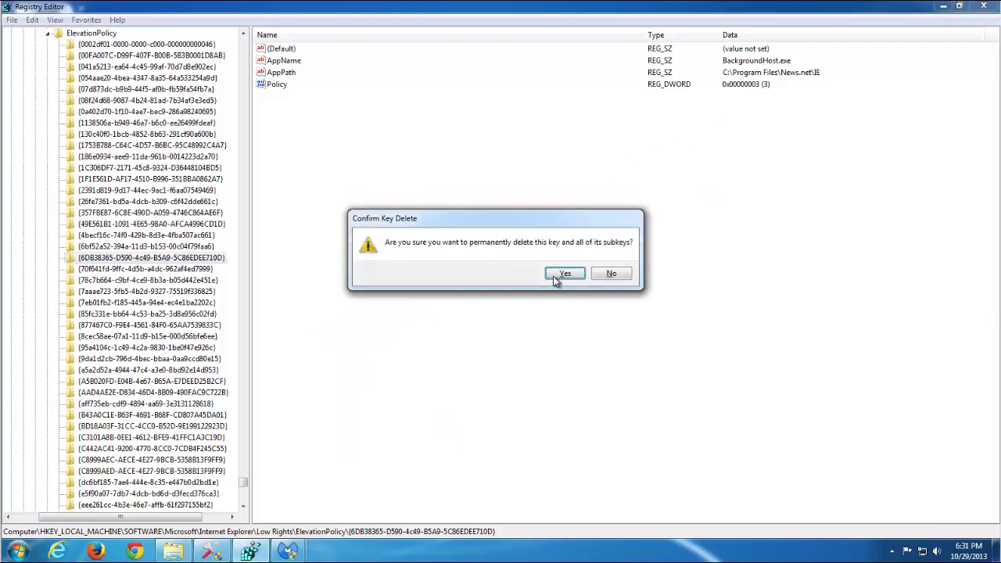
left_click(564, 275)
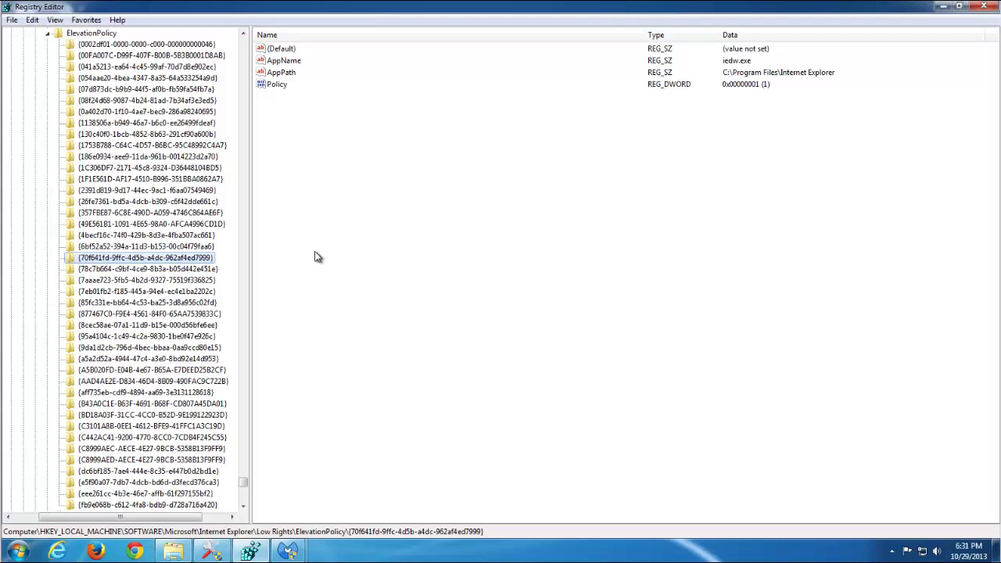
key("F3")
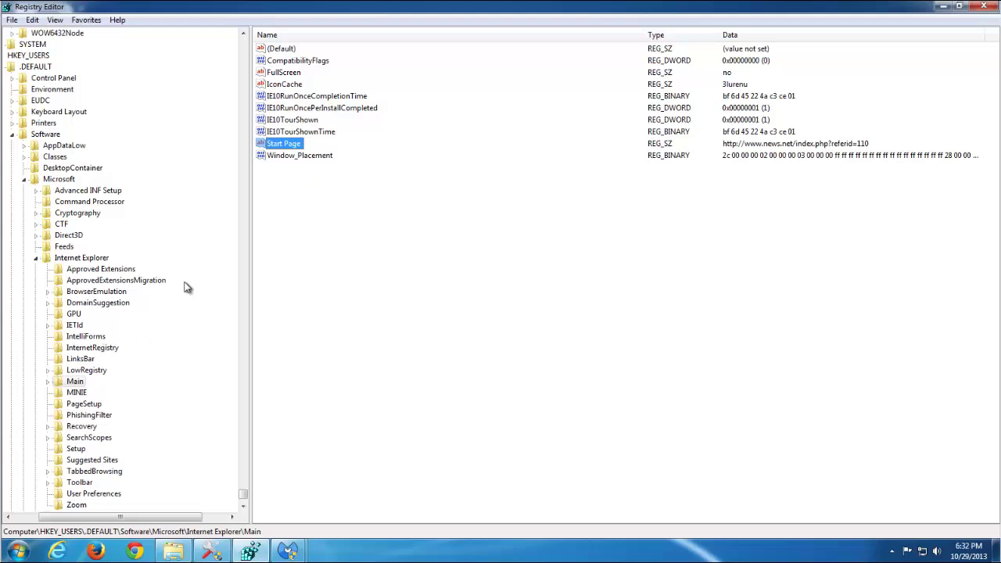
double_click(286, 144)
left_click_drag(86, 125, 235, 124)
key("Delete")
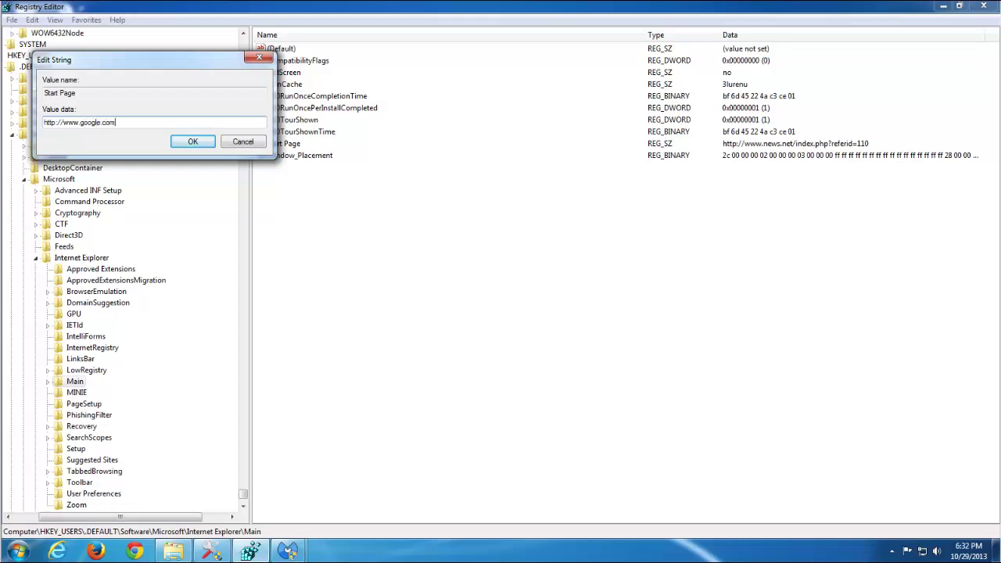
left_click(182, 142)
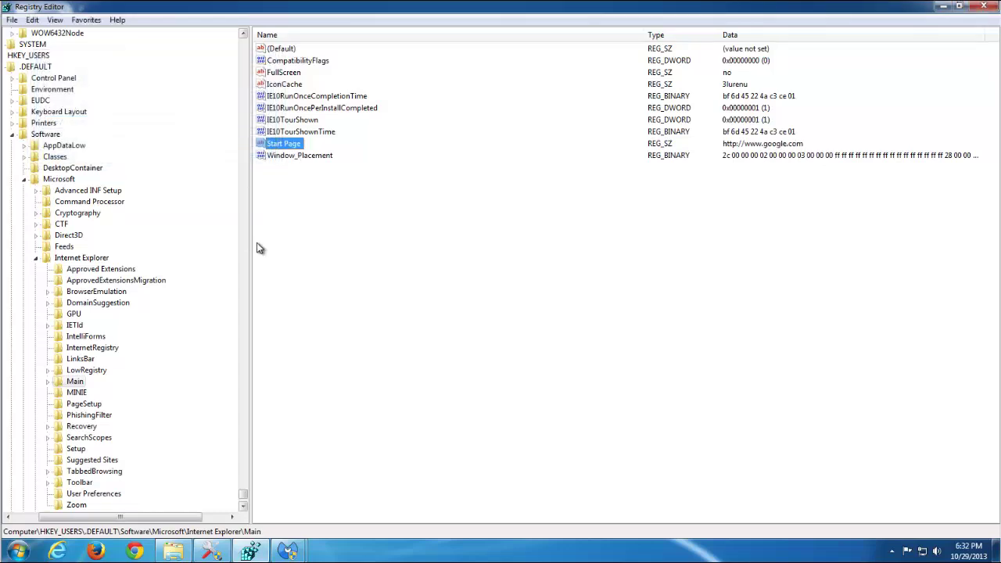
Step: Find the next match and delete the News.net key from HKEY_USERS\.DEFAULT\Software
key("n")
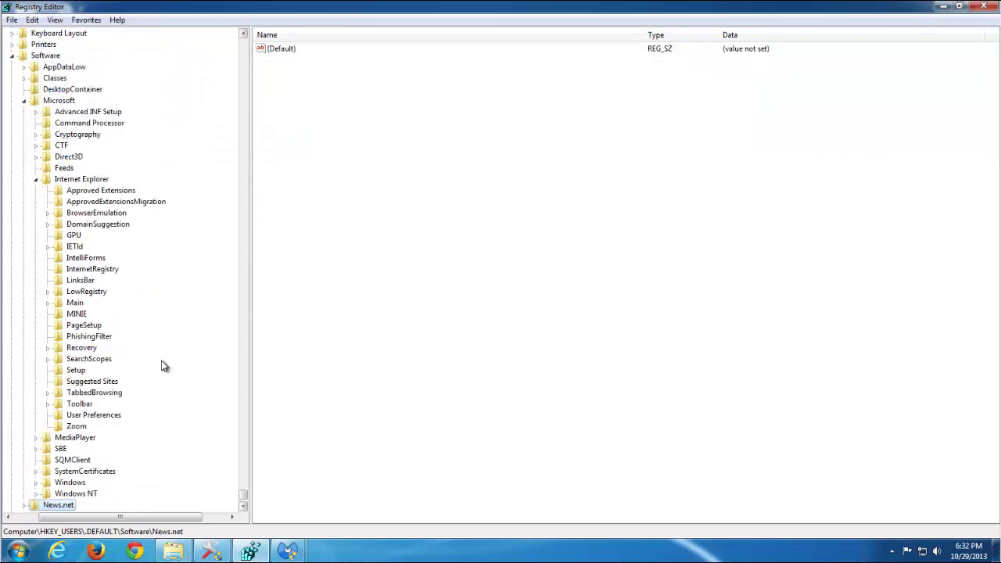
scroll(164, 352, "down", 2)
key("Delete")
key("Return")
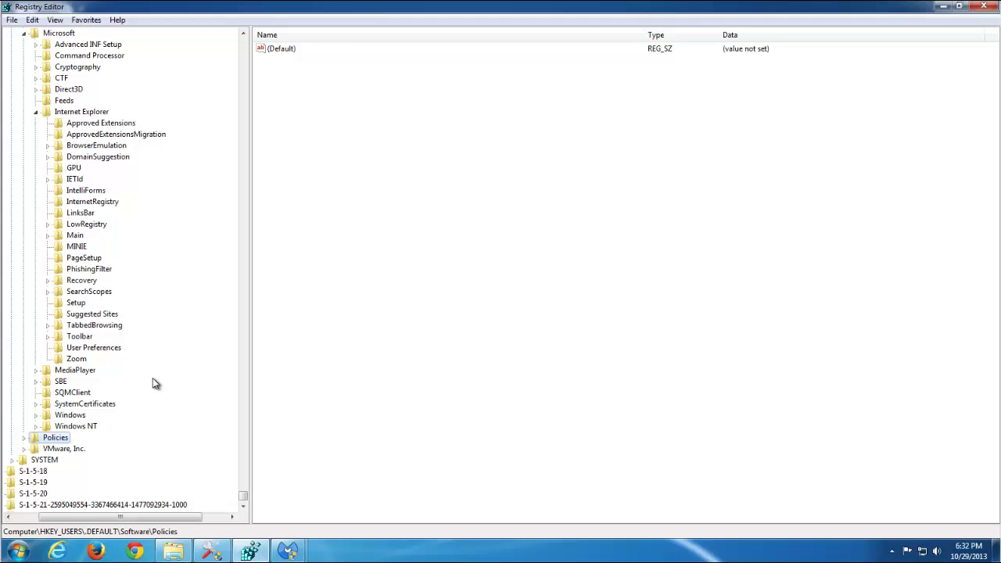
Step: Search the rest of the registry for news.net matches and close the Registry Editor
key("F3")
key("Return")
left_click(985, 7)
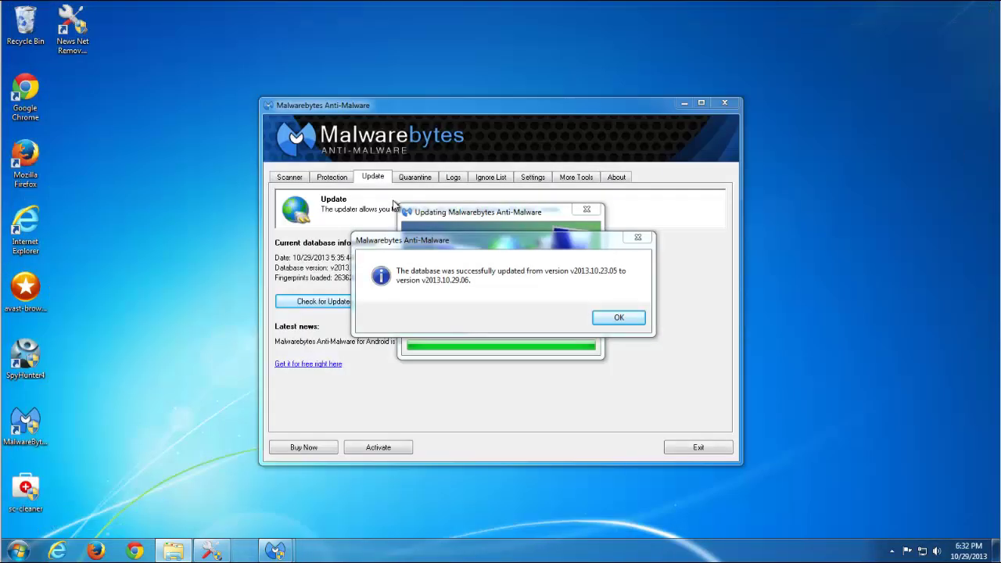
Step: Dismiss the Malwarebytes database update message and start a full scan of drive C:
left_click(615, 317)
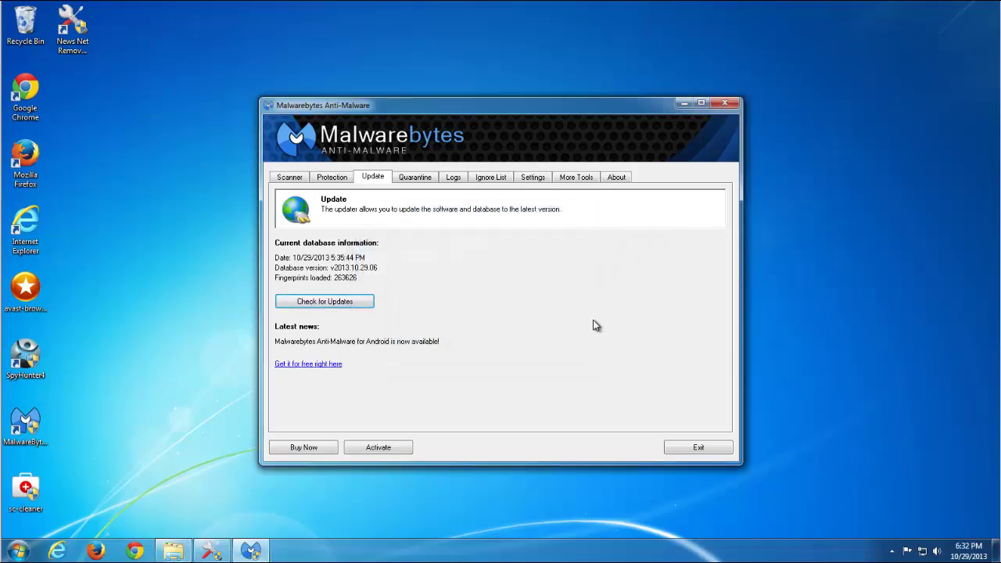
left_click(297, 177)
left_click(333, 374)
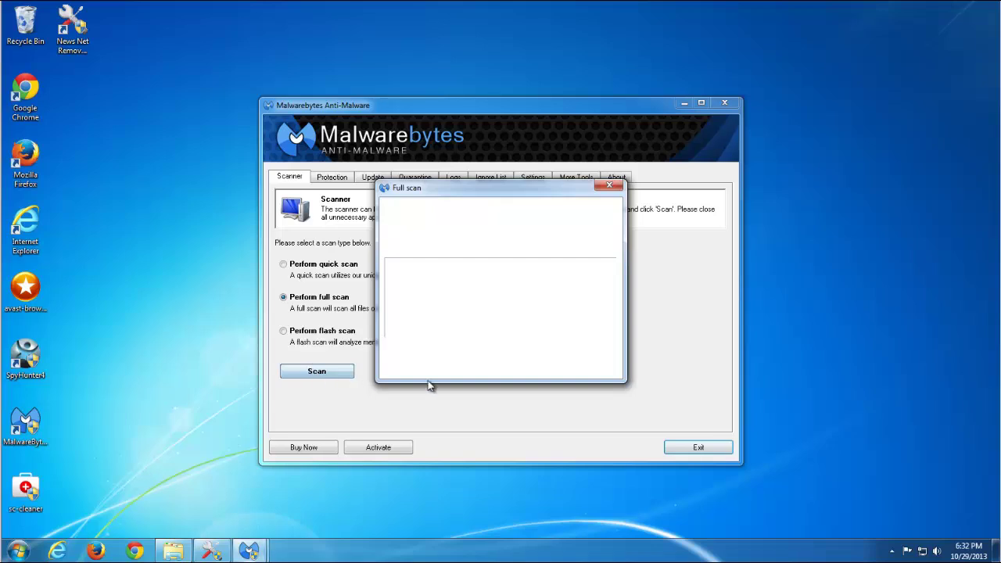
left_click(577, 366)
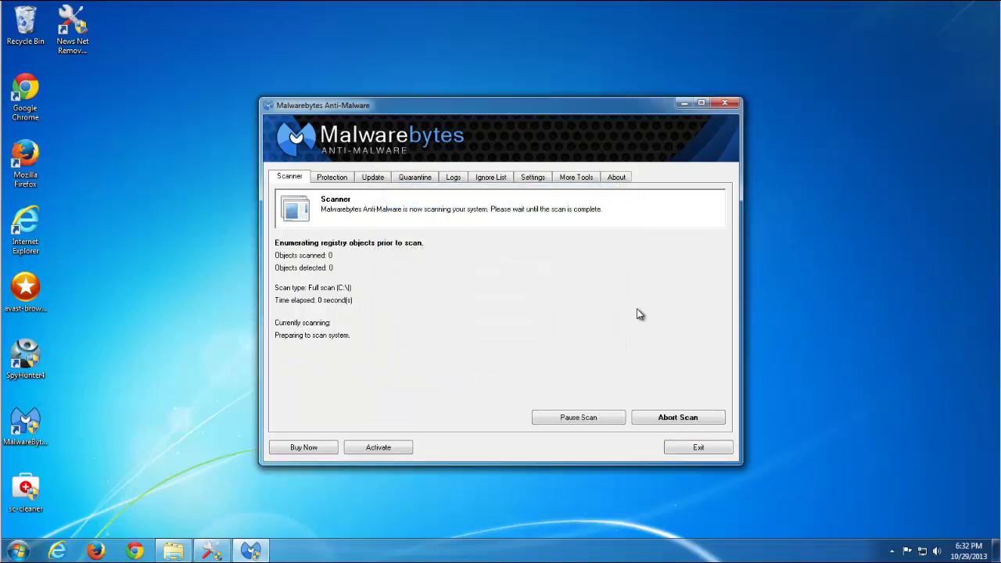
Step: Minimize Malwarebytes, check the progress of the News Net Removal Tool scan and refresh the desktop
left_click(683, 105)
right_click(204, 60)
left_click(210, 553)
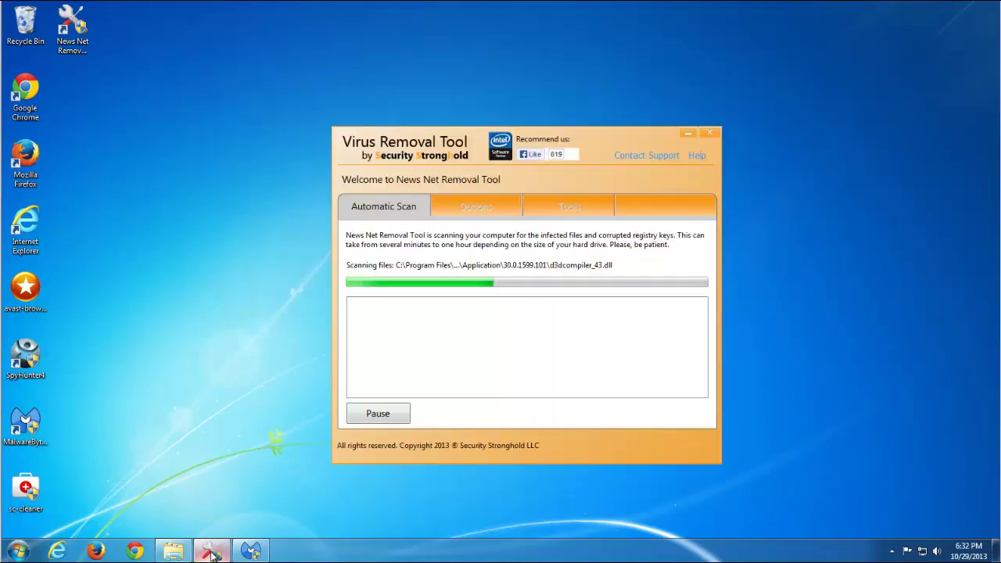
left_click(209, 552)
right_click(150, 134)
left_click(183, 169)
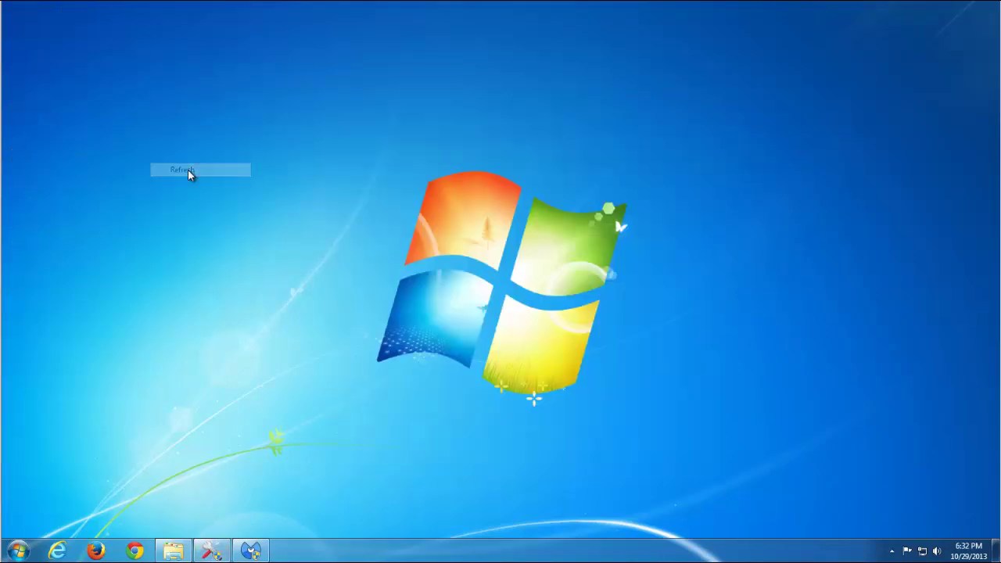
right_click(190, 128)
left_click(224, 160)
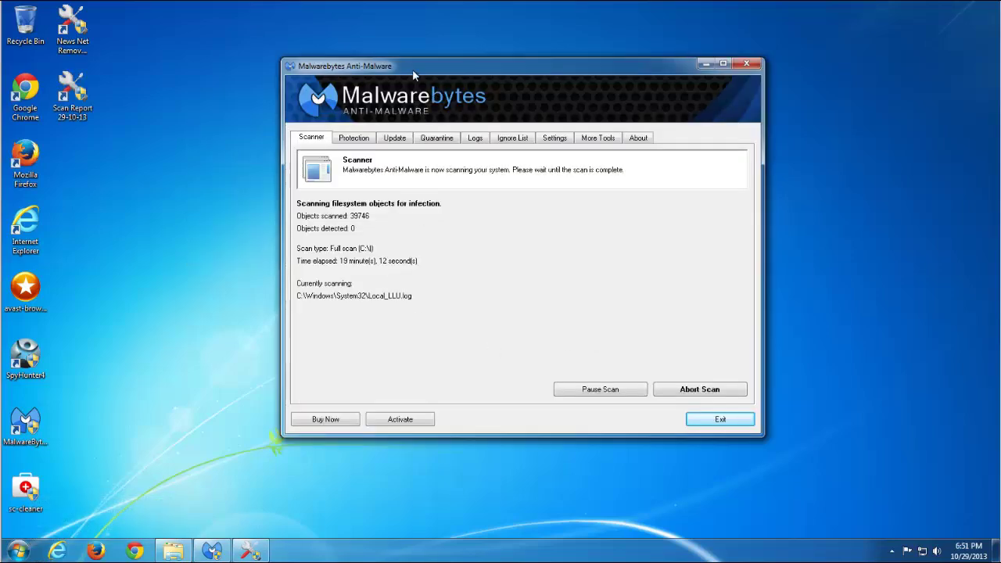
Step: Review the News Net Removal Tool's scan results alongside the progress of the Malwarebytes full scan
left_click(706, 64)
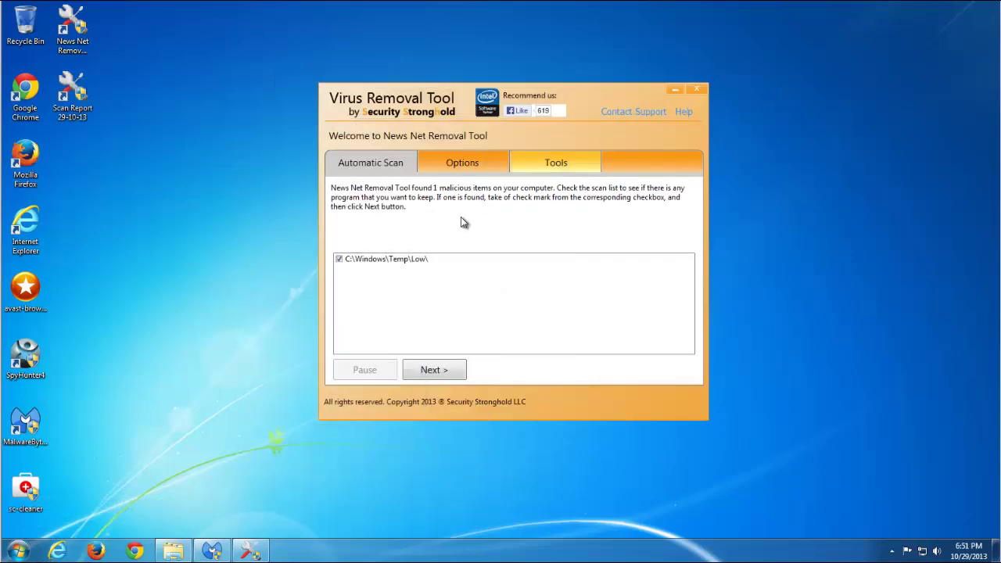
left_click(676, 91)
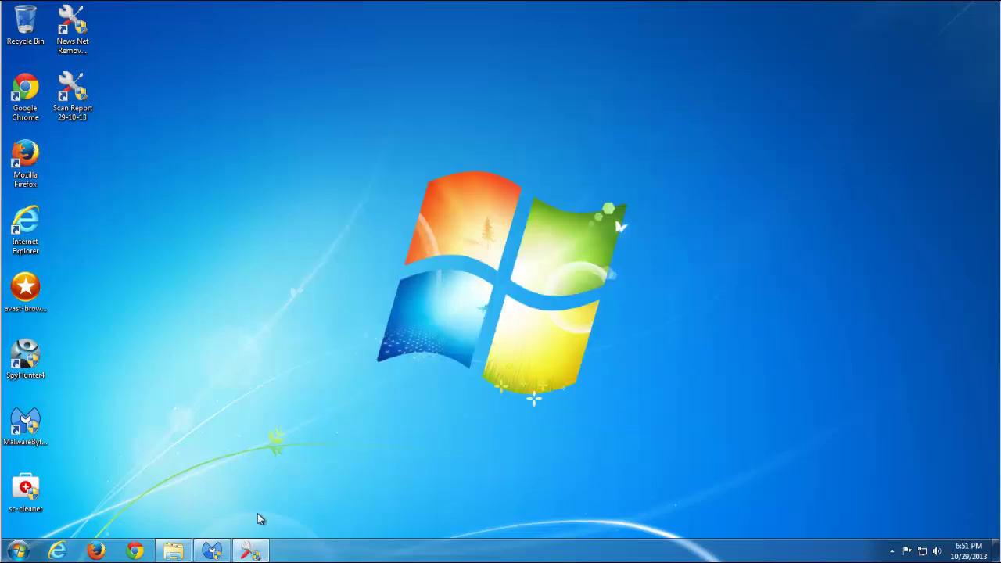
left_click(264, 553)
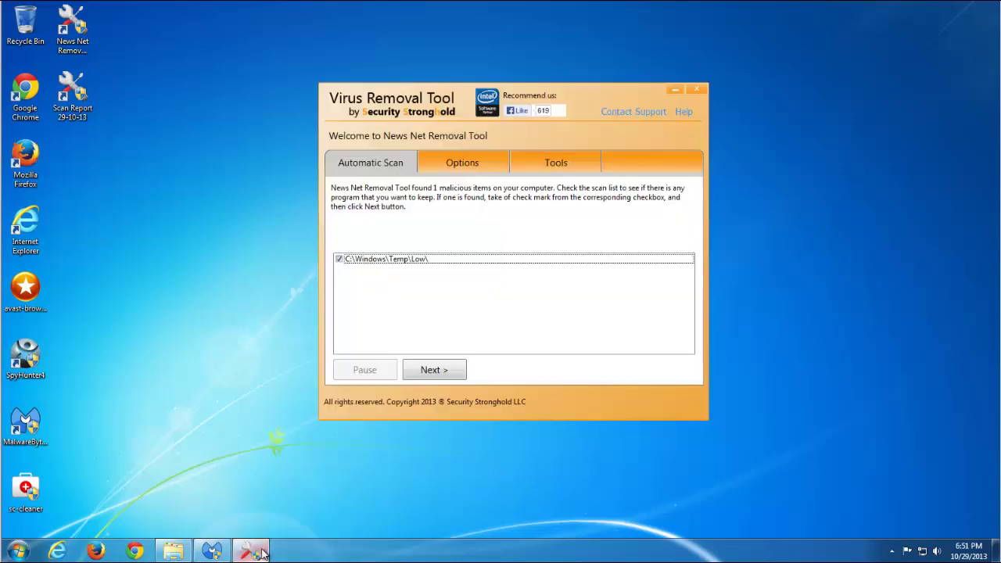
left_click(212, 552)
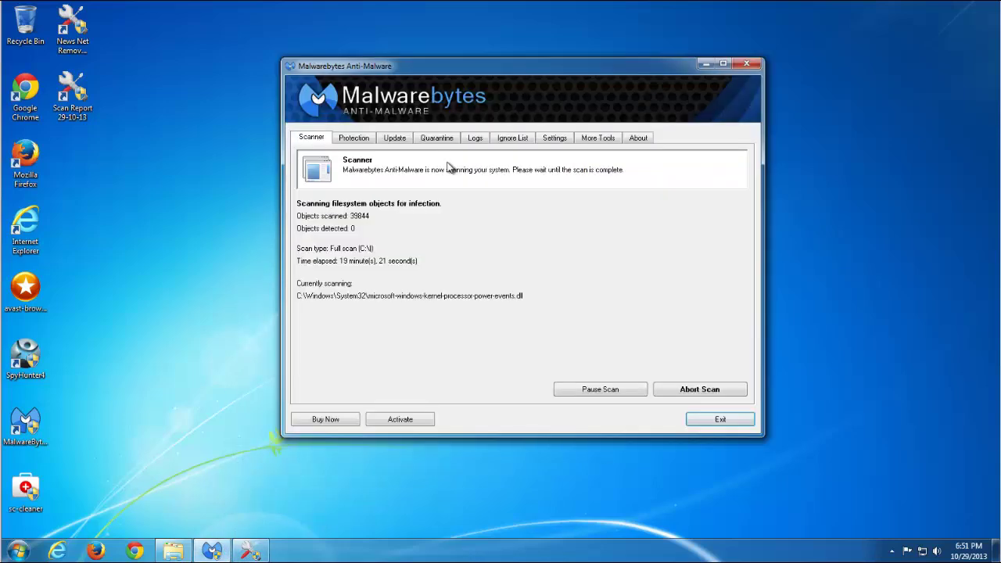
left_click(259, 552)
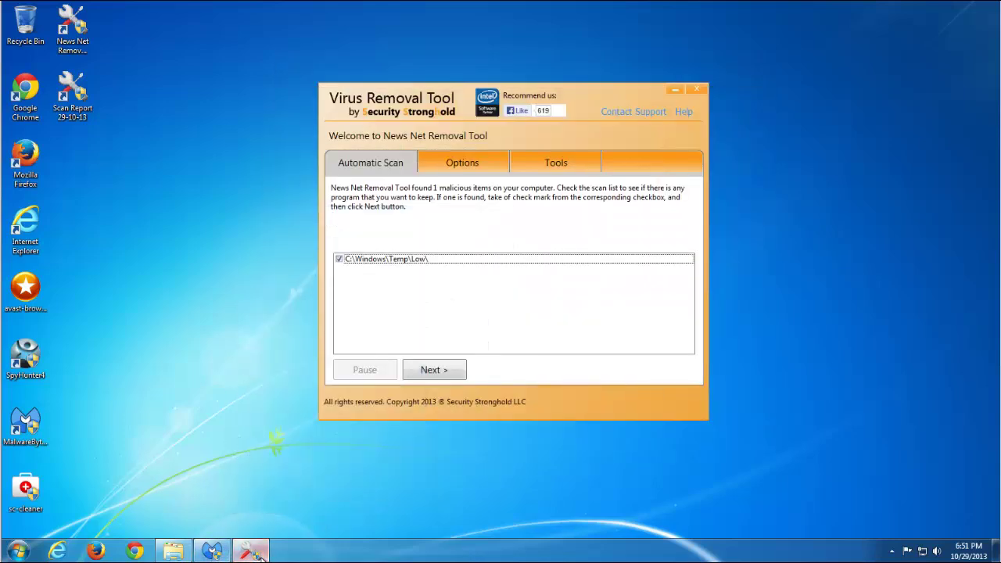
Step: Look over the Reset Browsers and Immunize Drives tools in the News Net Removal Tool and close the program
left_click(557, 158)
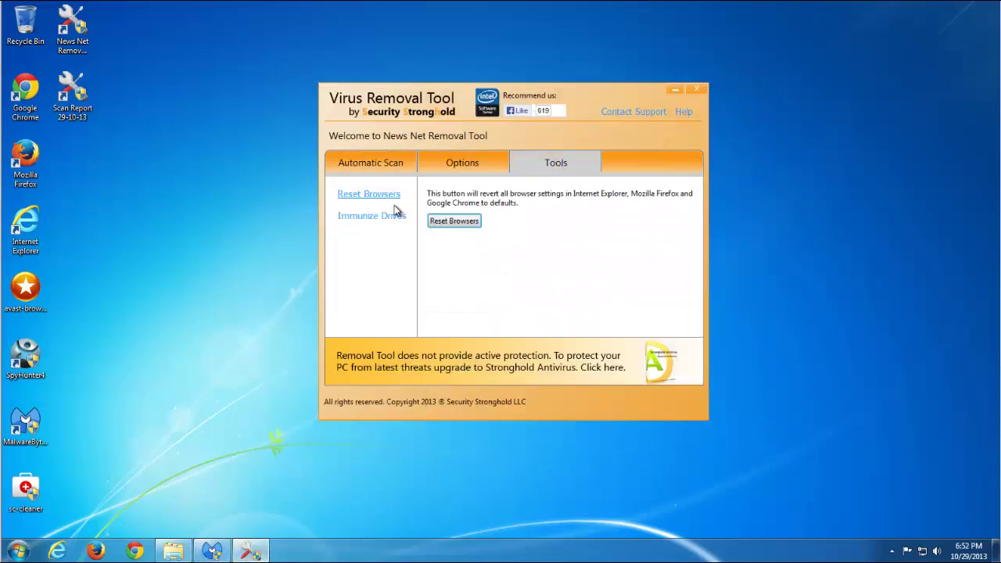
left_click(367, 221)
left_click(362, 194)
left_click(696, 90)
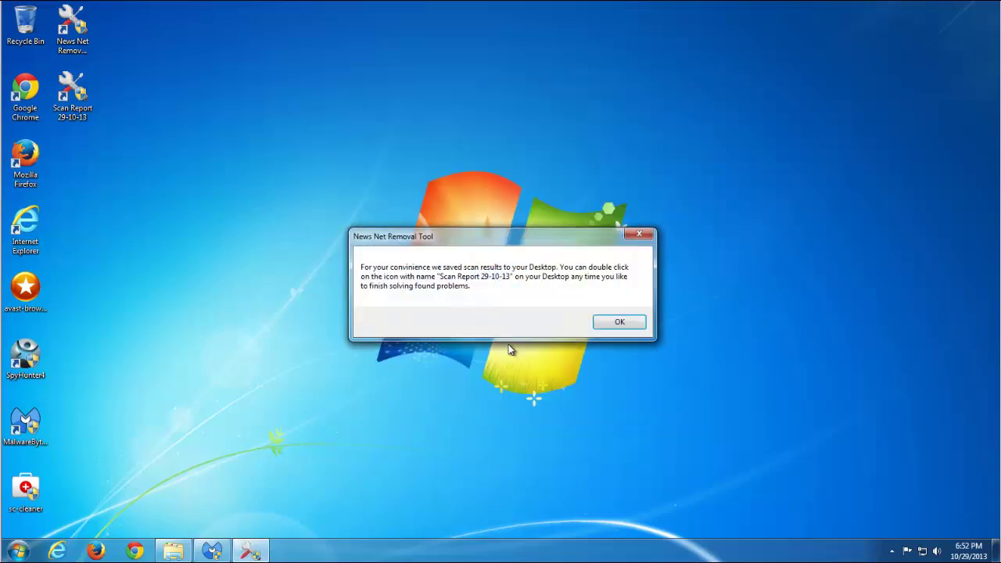
left_click(614, 327)
Step: Switch to Malwarebytes Anti-Malware, abort its running scan and close the program
left_click(212, 551)
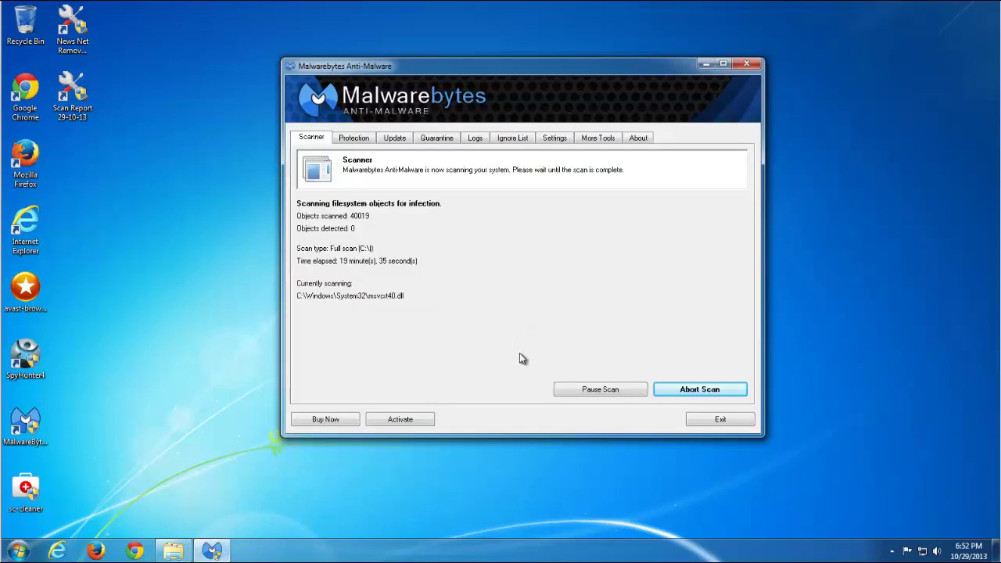
left_click(746, 64)
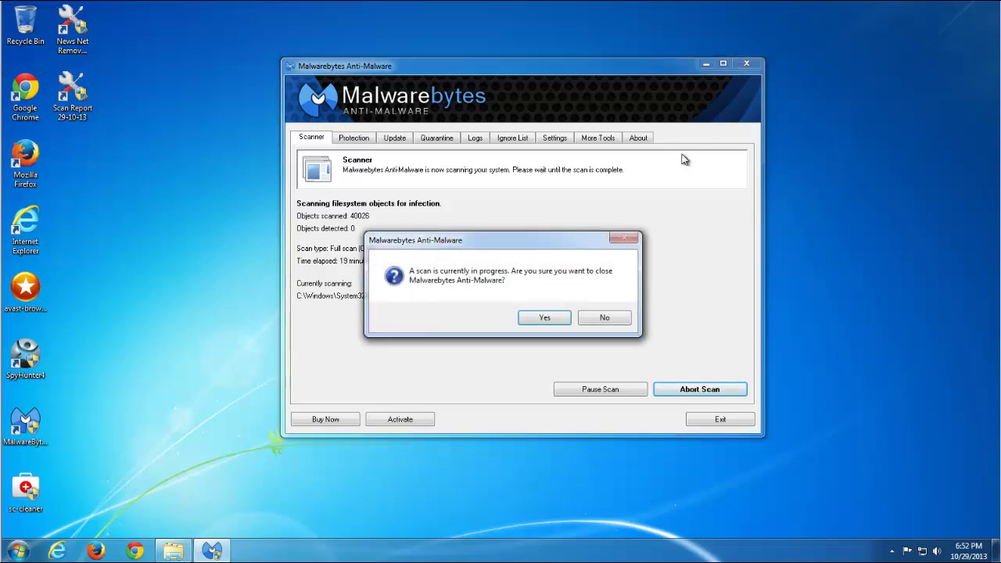
left_click(546, 318)
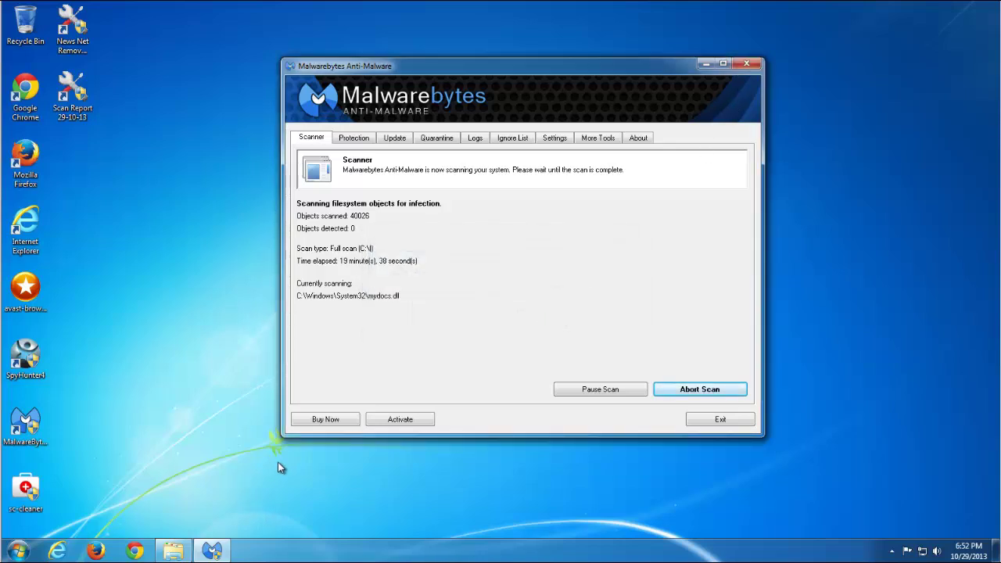
left_click(707, 390)
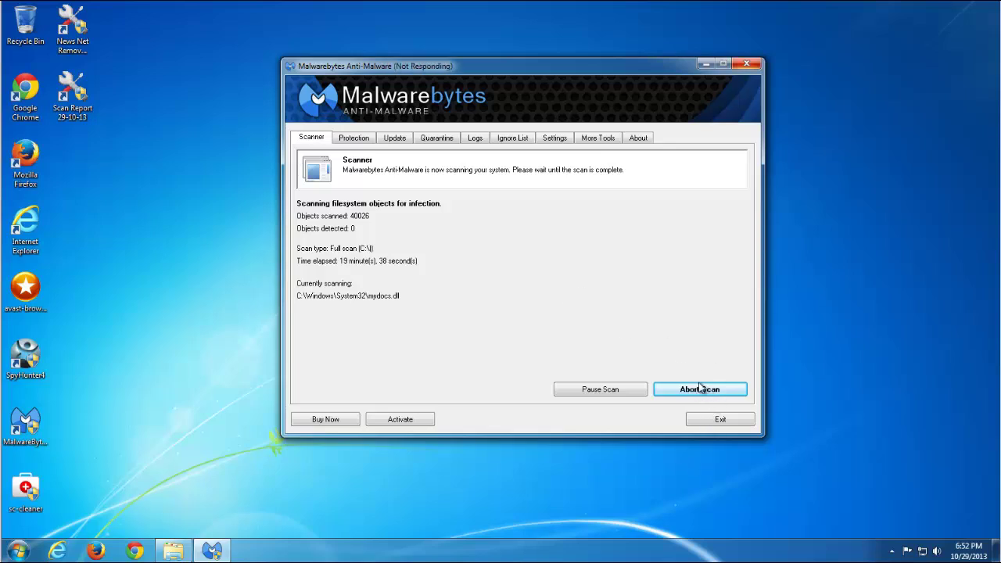
right_click(224, 340)
left_click(229, 327)
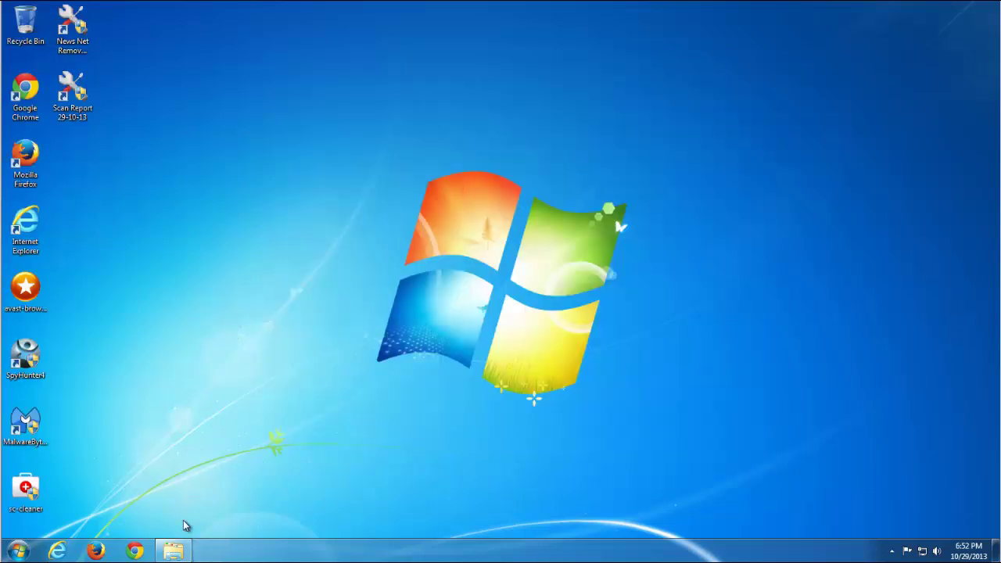
Step: Close the Windows Explorer window with the news.net search results and refresh the desktop, leaving the computer running
left_click(176, 552)
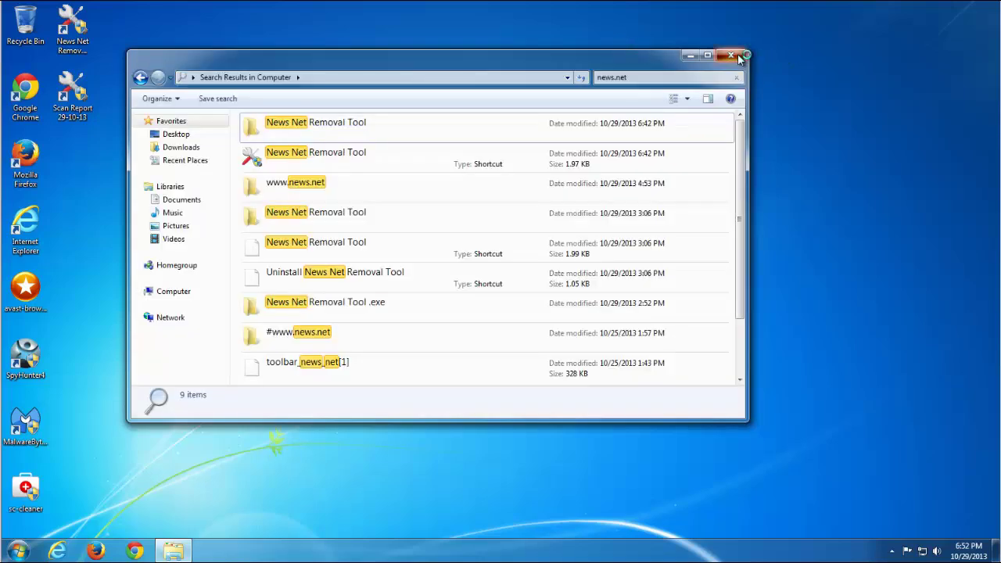
left_click(735, 56)
right_click(246, 123)
left_click(268, 151)
left_click(20, 551)
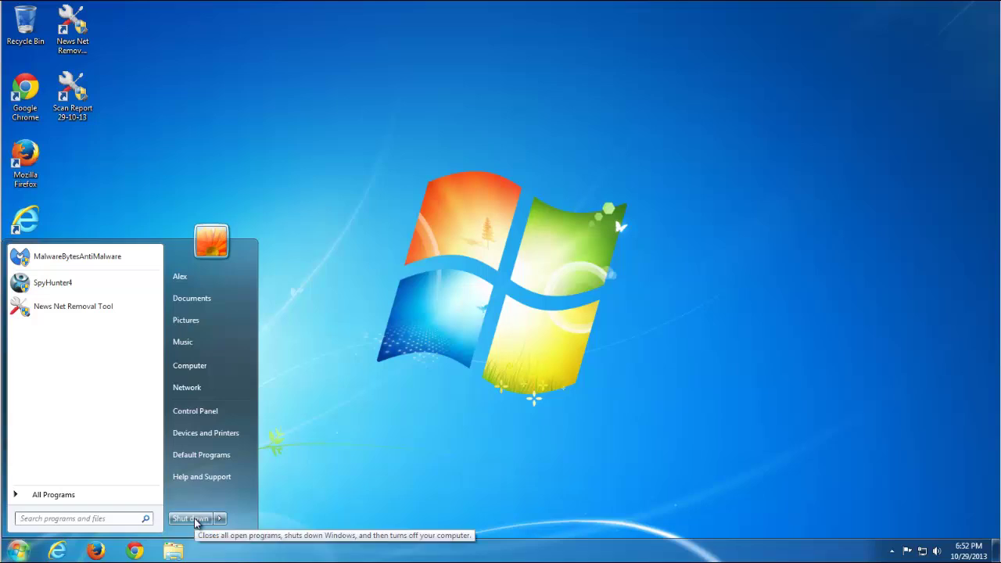
left_click(371, 380)
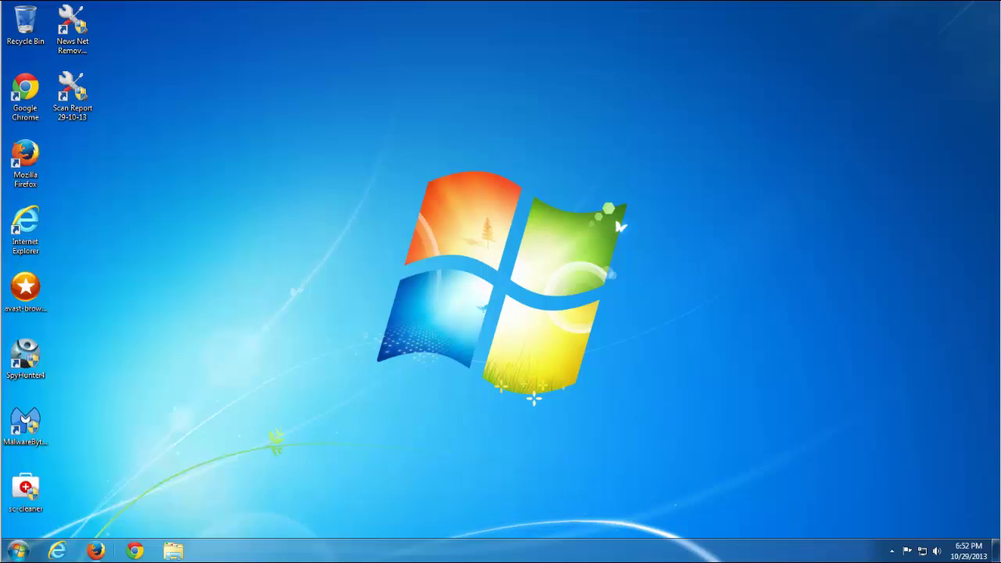